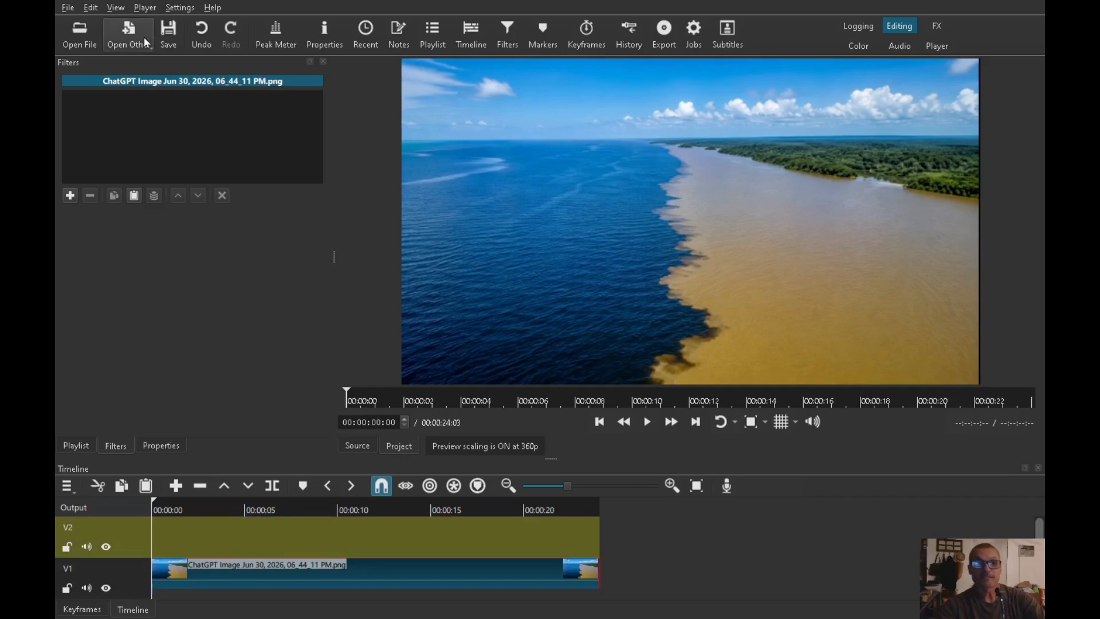
# - Create a simple text clip with transparent background, place it near the start of track V2, and trim its end to about 3 seconds long
pyautogui.click(136, 37)
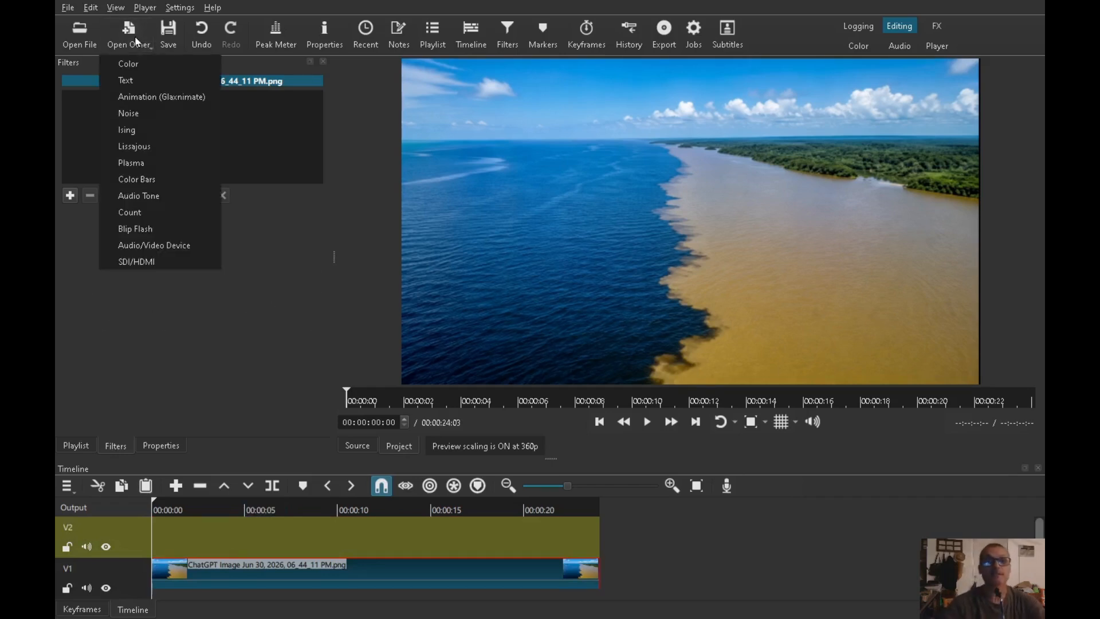
pyautogui.click(138, 83)
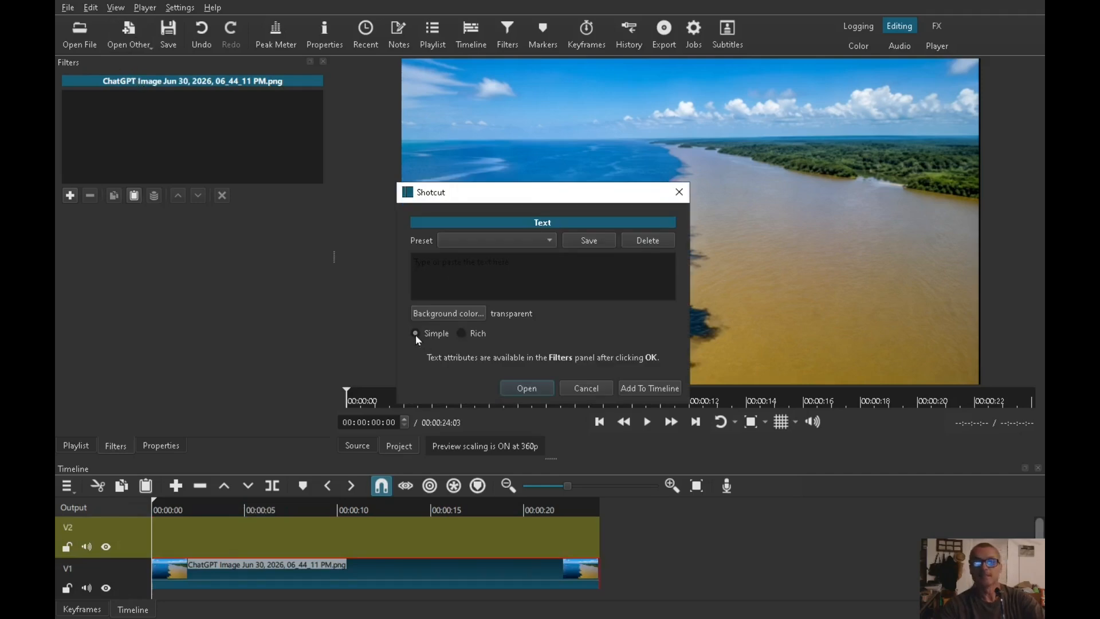
pyautogui.click(527, 388)
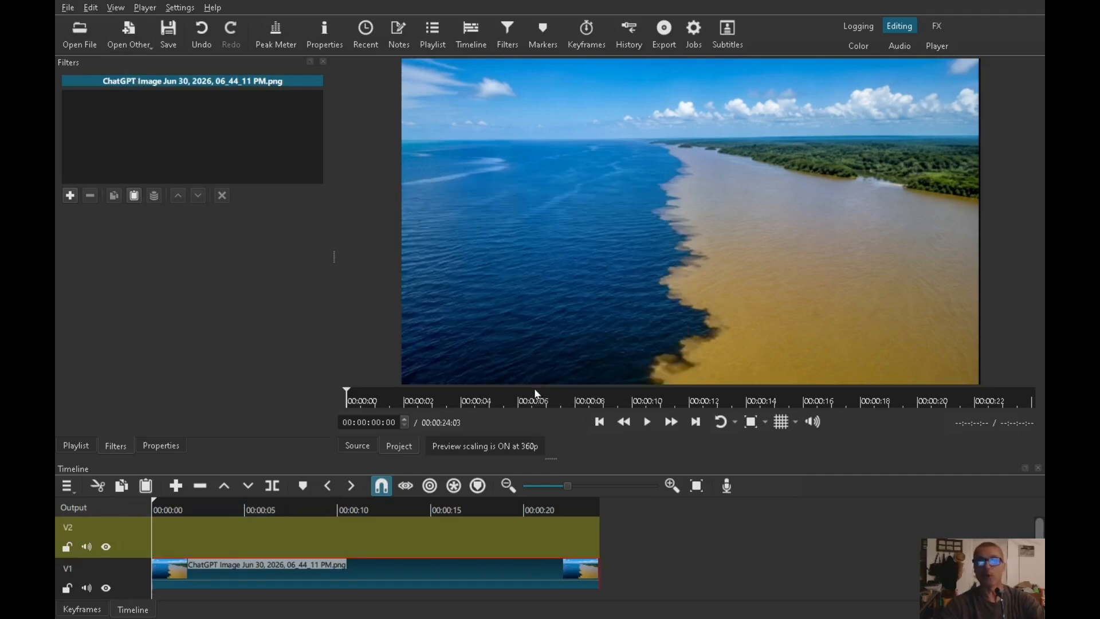
pyautogui.moveTo(562, 158); pyautogui.dragTo(163, 533)
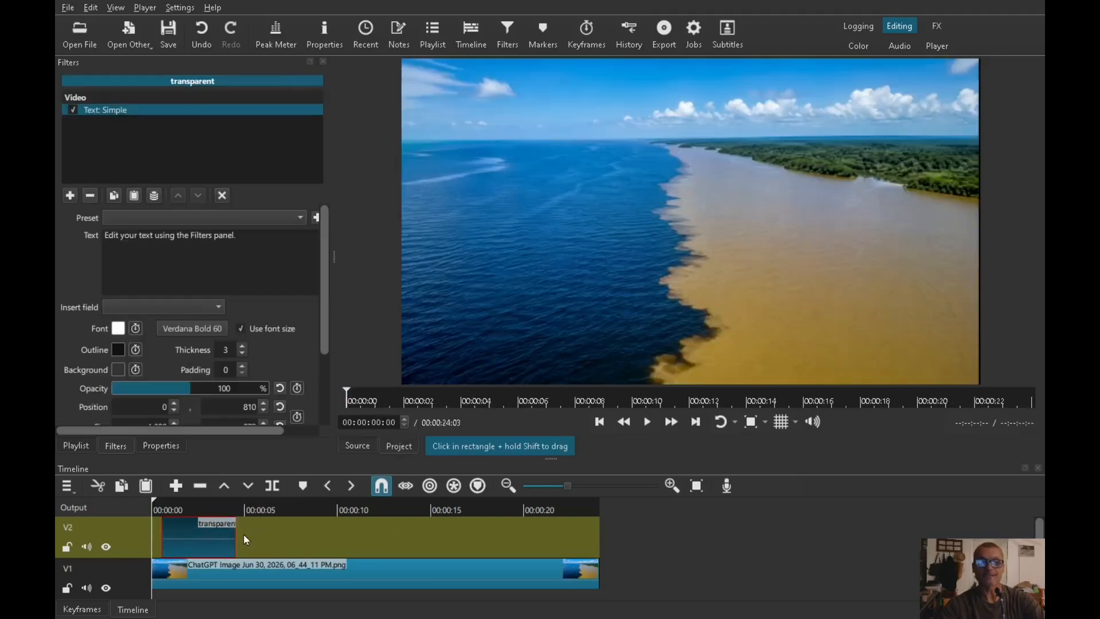
pyautogui.moveTo(236, 542); pyautogui.dragTo(220, 550)
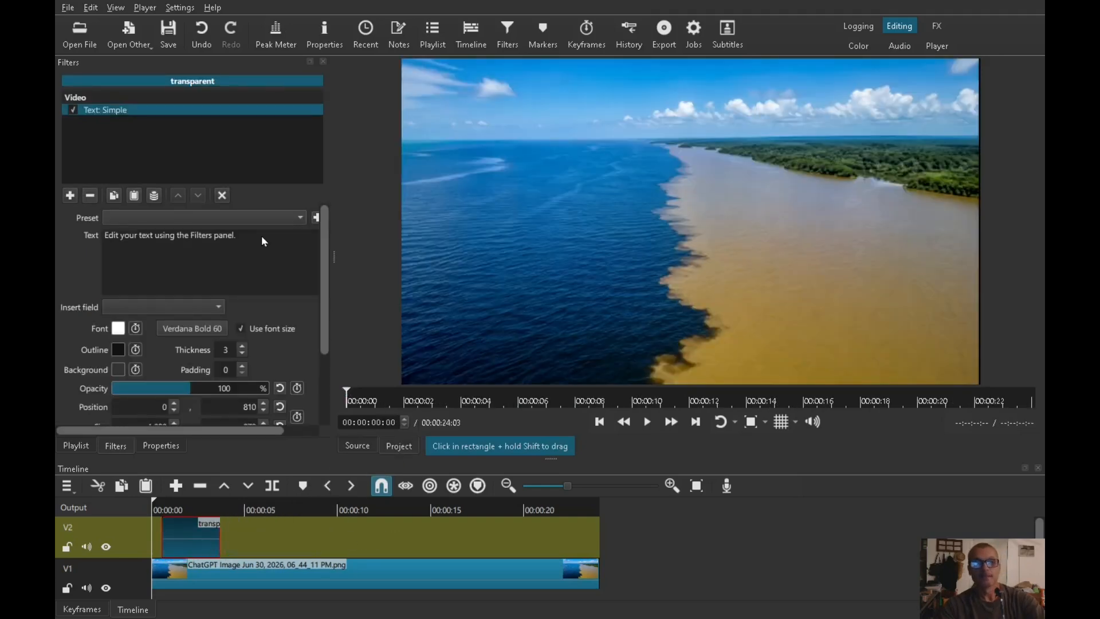
# - Replace the text clip's placeholder wording with "Simple" and preview the frame at 00:00:01:21
pyautogui.moveTo(262, 235); pyautogui.dragTo(88, 232)
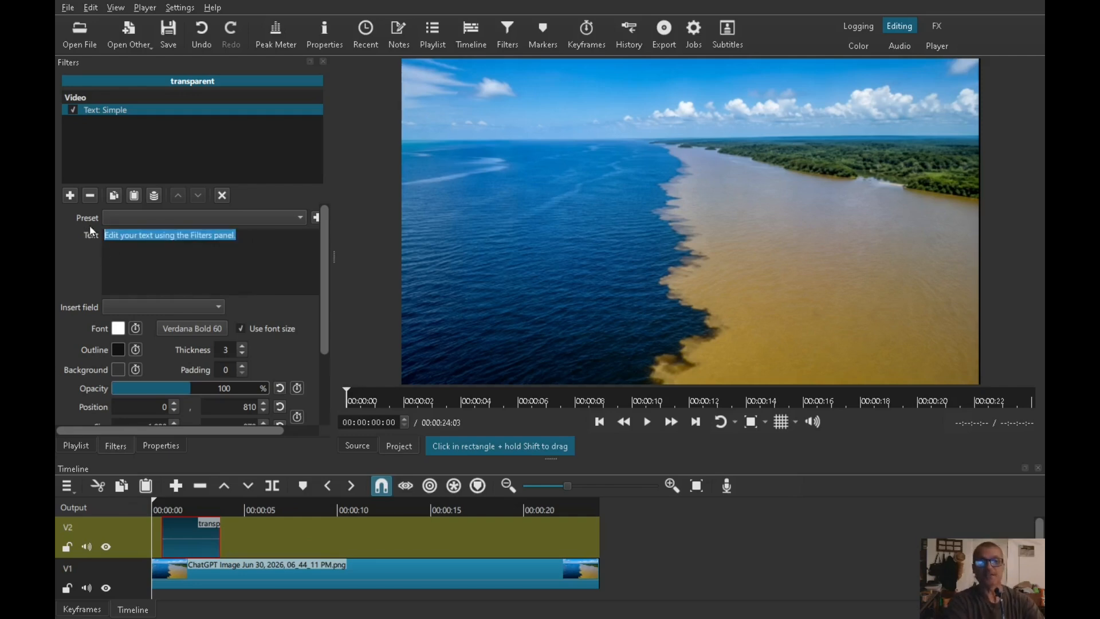
pyautogui.write('D')
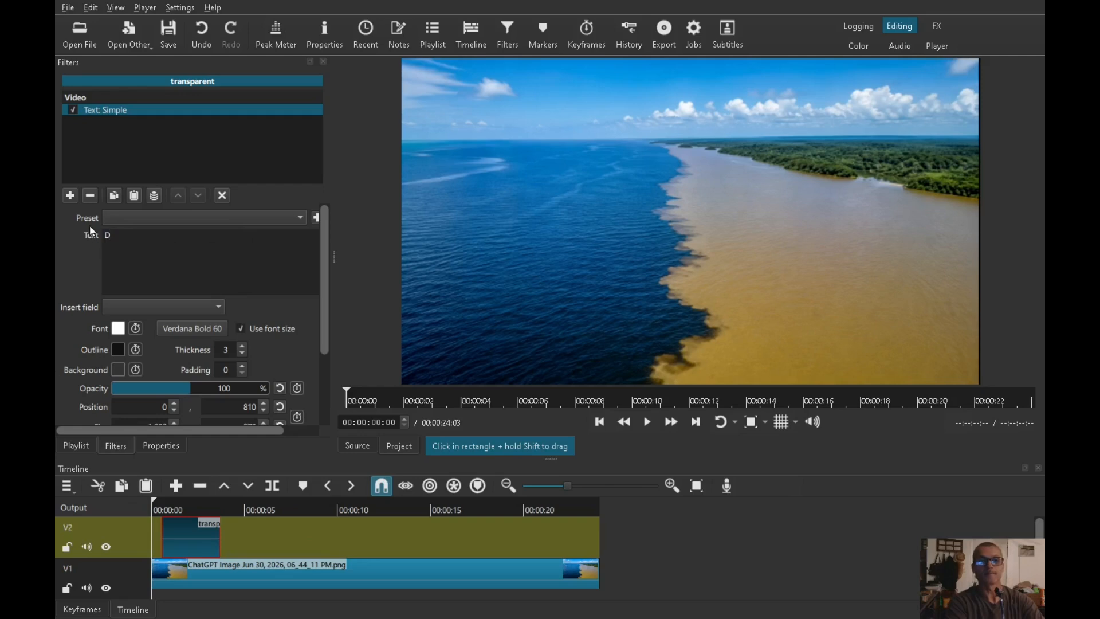
pyautogui.write('imple')
pyautogui.click(183, 508)
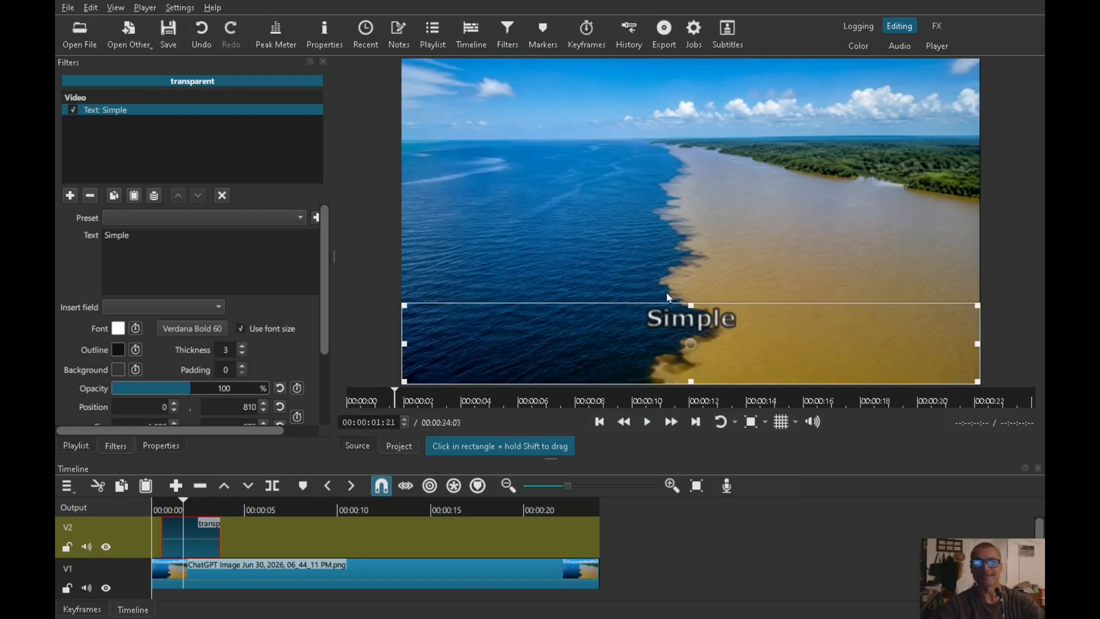
# - Apply the Slide In From Left preset to the text and play the timeline from near the start to check the animation
pyautogui.click(299, 222)
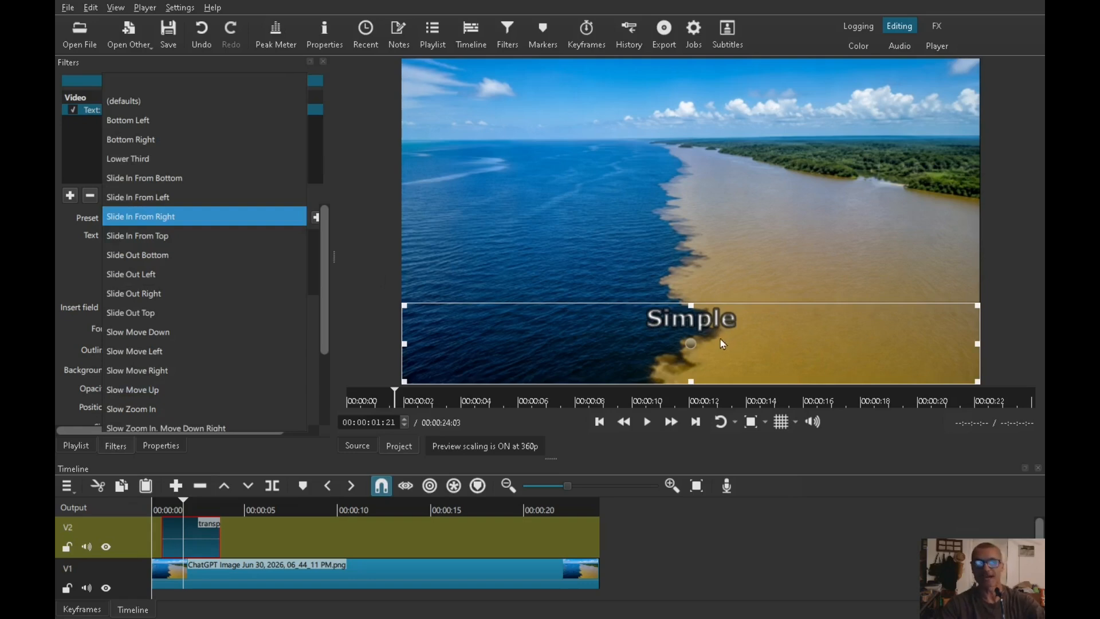
pyautogui.click(217, 197)
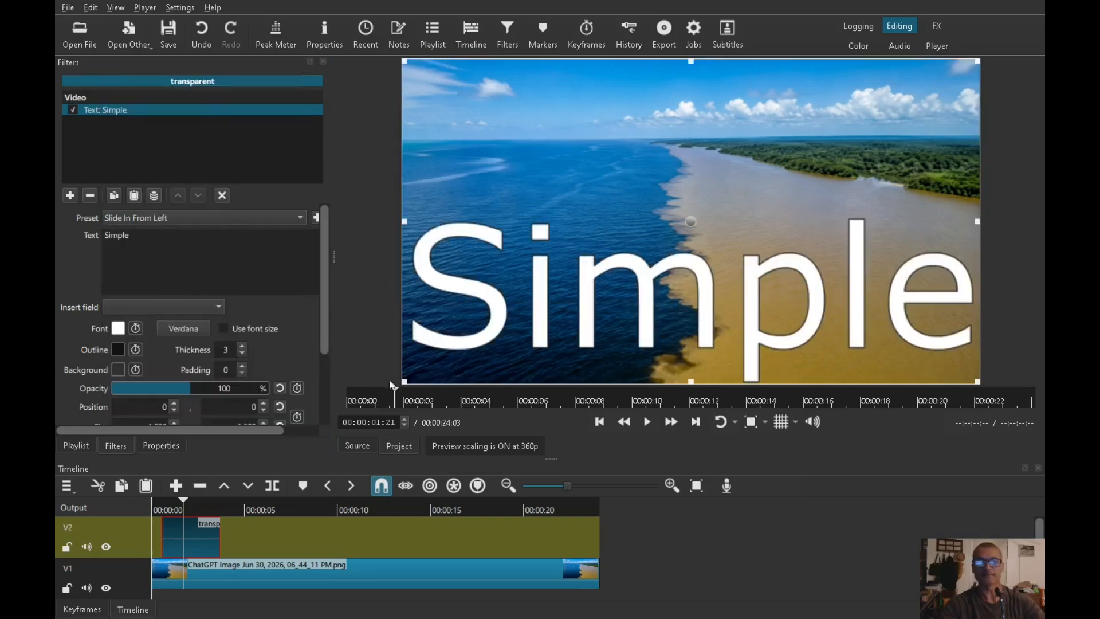
pyautogui.click(156, 510)
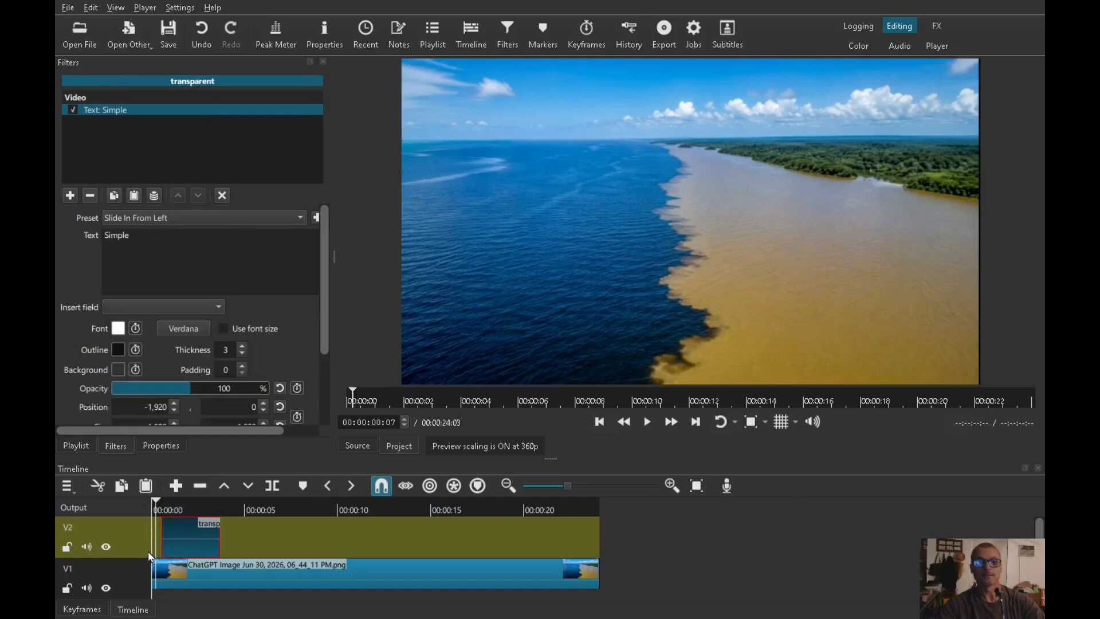
pyautogui.click(149, 551)
pyautogui.press('space')
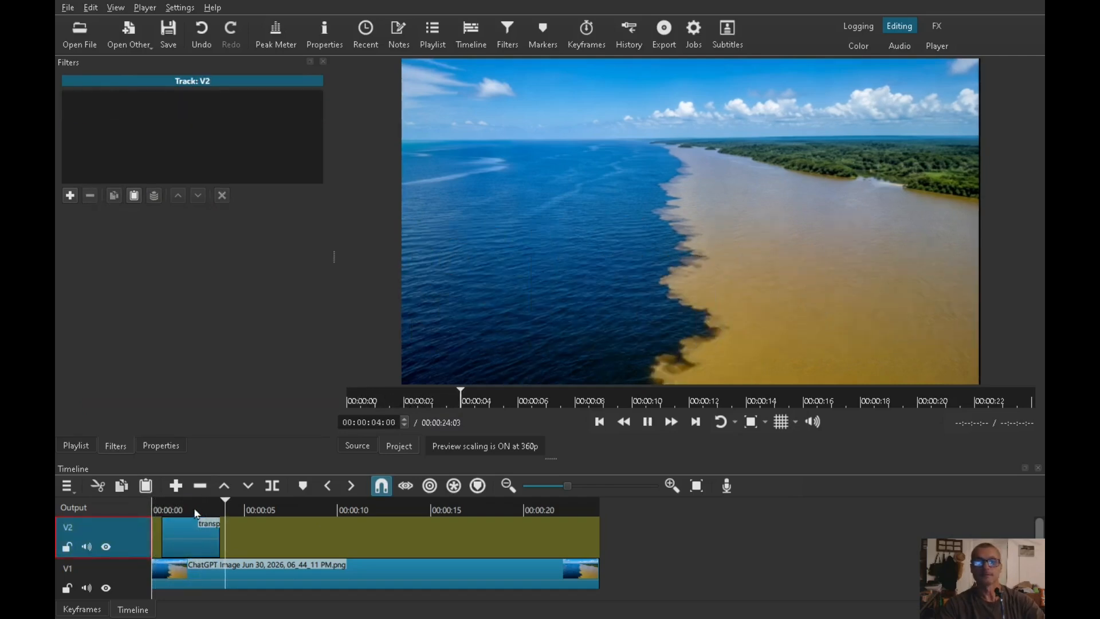
pyautogui.press('space')
# - Apply the Slide Out Bottom preset to the V2 text clip and play the timeline from near the start
pyautogui.click(185, 537)
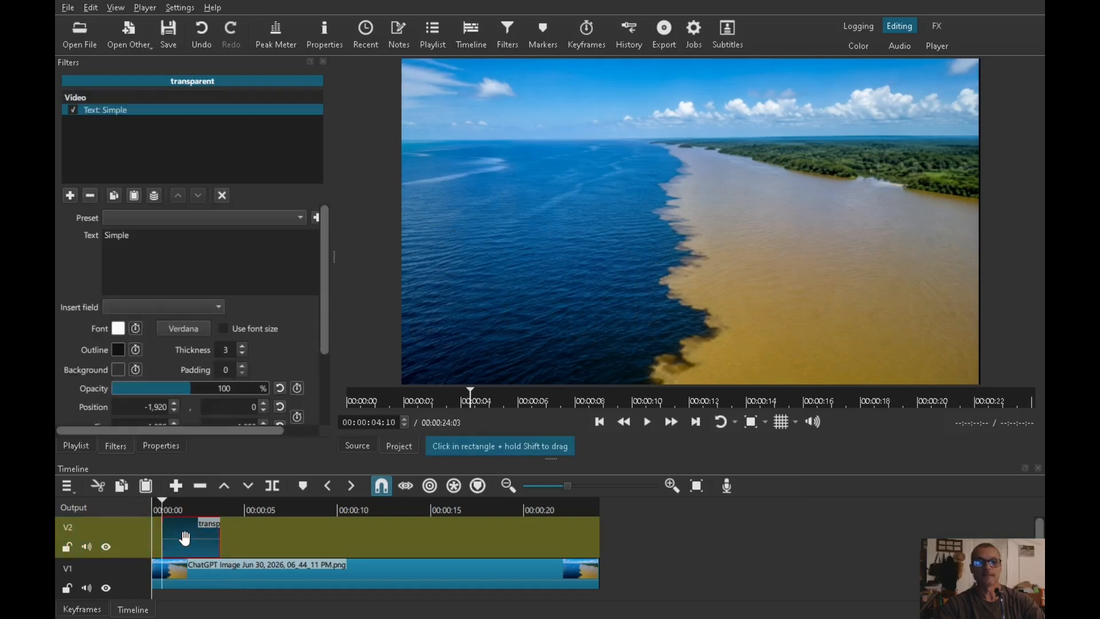
pyautogui.click(302, 217)
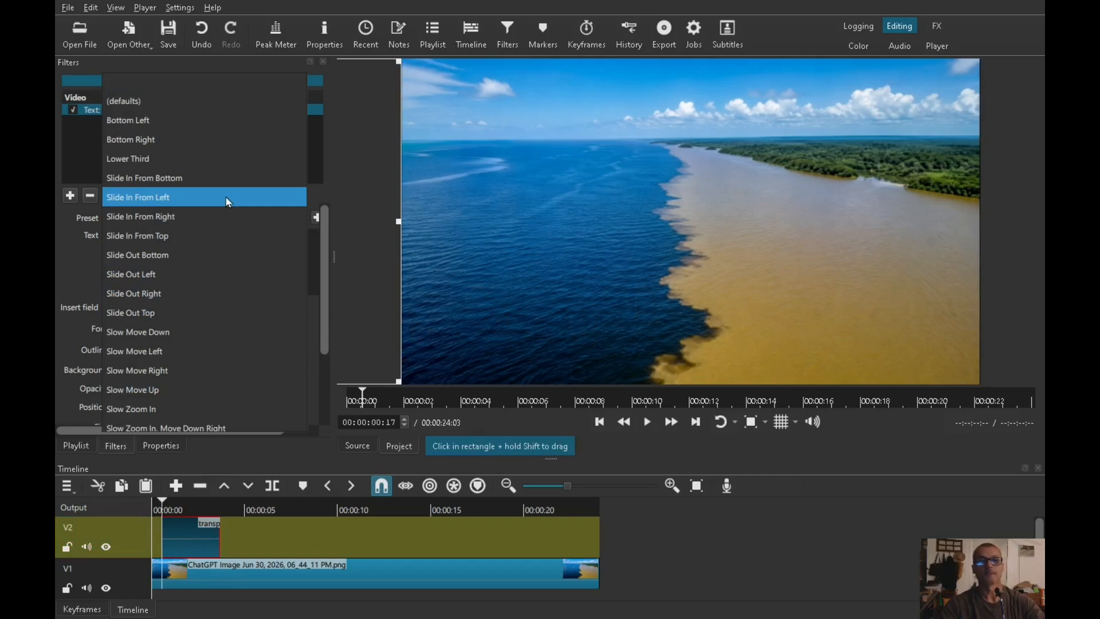
pyautogui.click(186, 255)
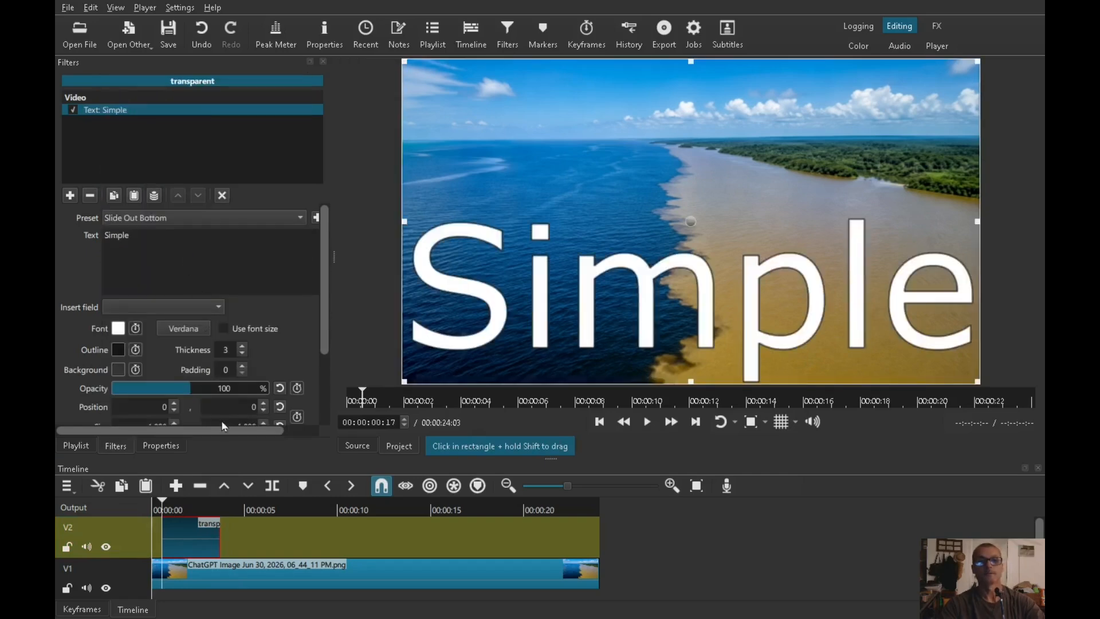
pyautogui.click(155, 507)
pyautogui.click(144, 548)
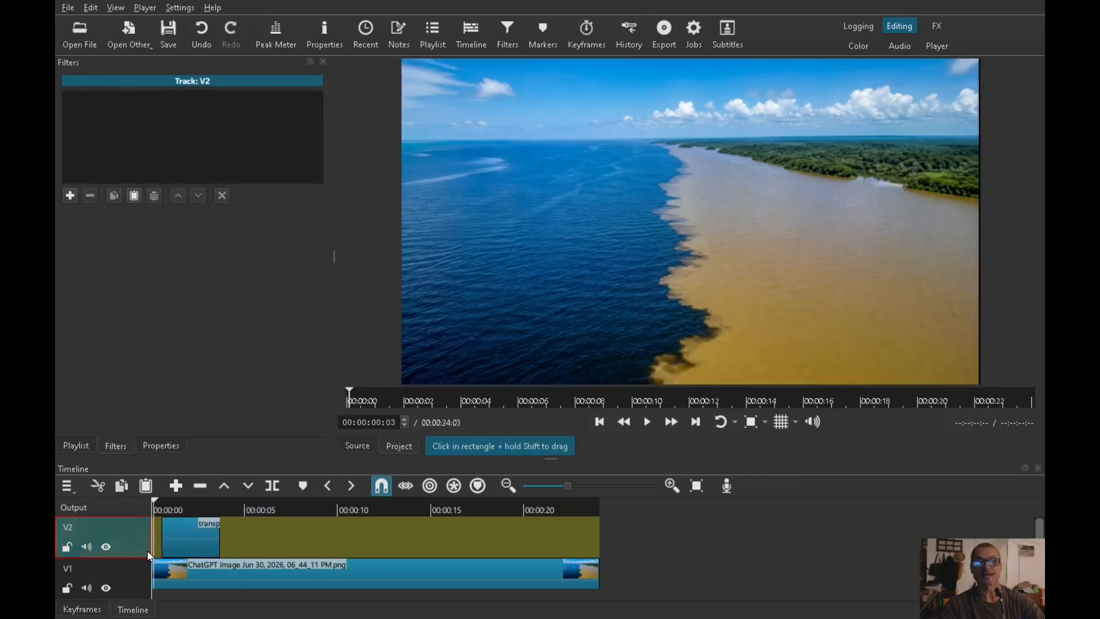
pyautogui.press('space')
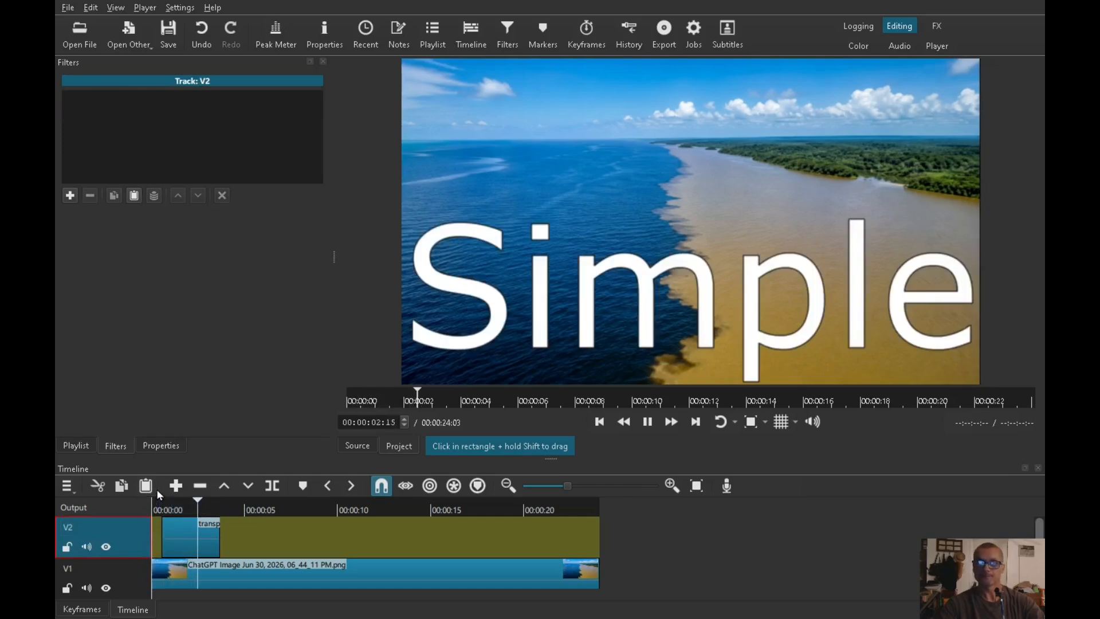
# - Reset the V2 text clip's filter to the (defaults) preset
pyautogui.click(183, 525)
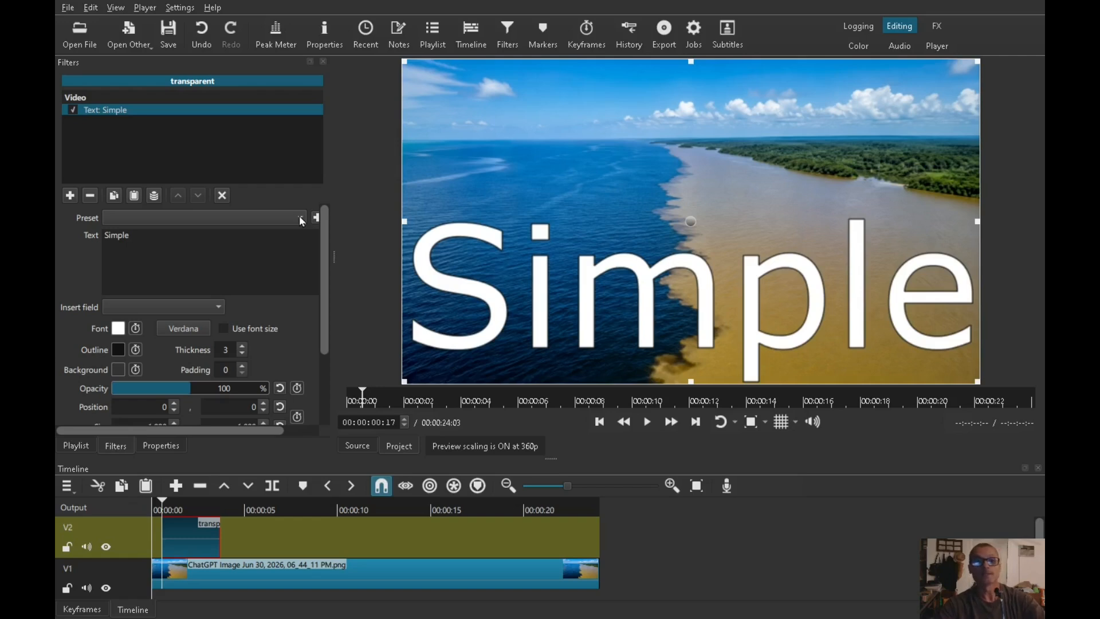
pyautogui.click(302, 221)
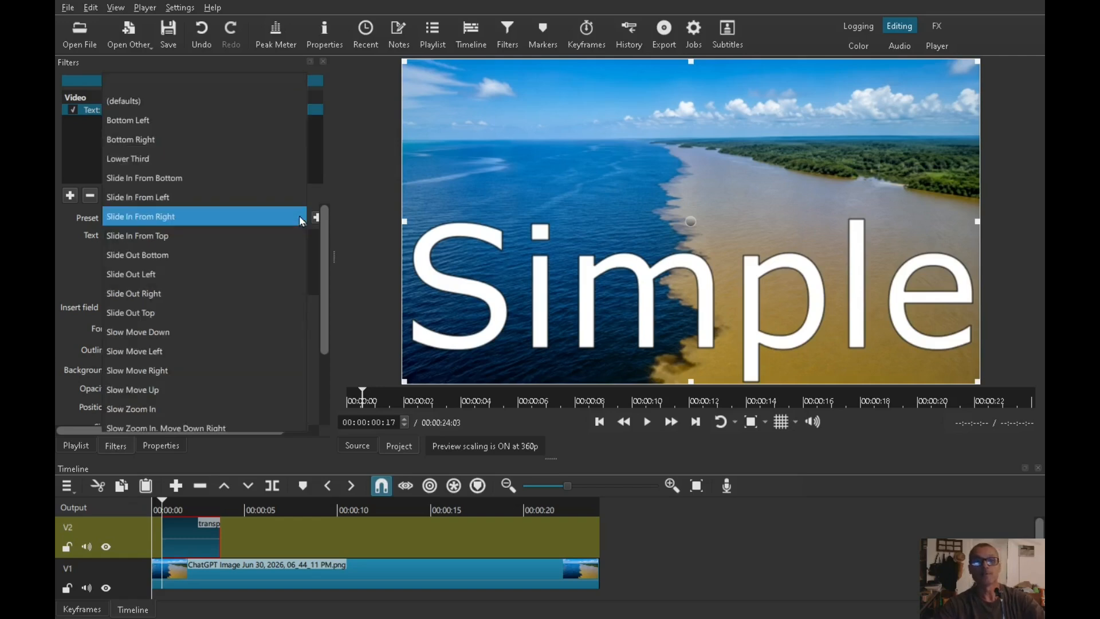
pyautogui.click(165, 106)
# - Change the text's font to Limelight Regular at size 48
pyautogui.click(201, 330)
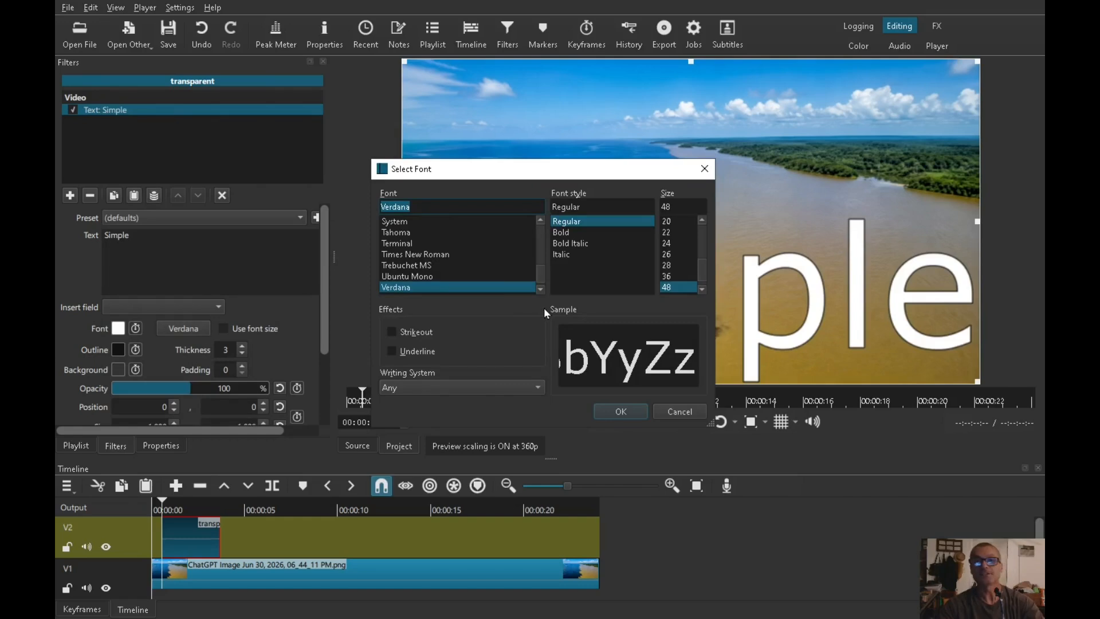
pyautogui.write('light')
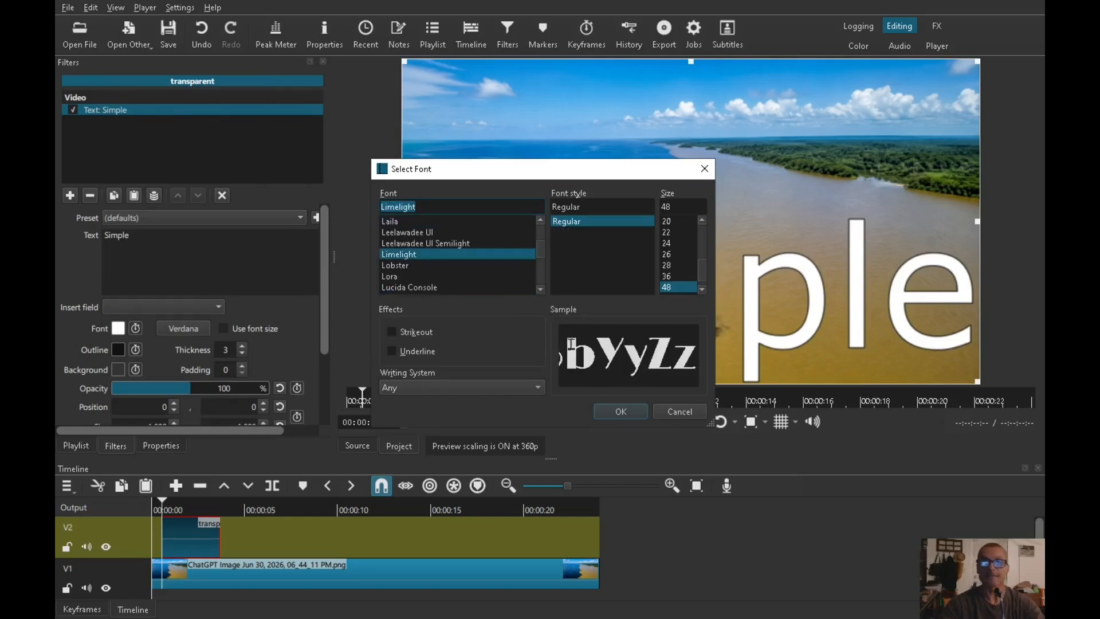
pyautogui.doubleClick(668, 207)
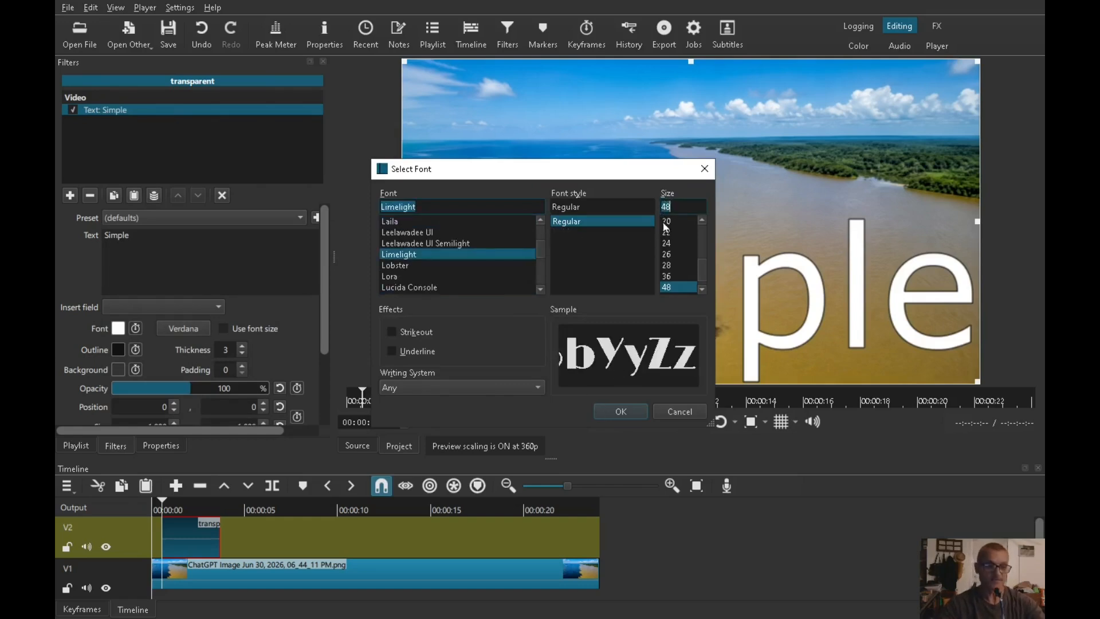
pyautogui.click(620, 411)
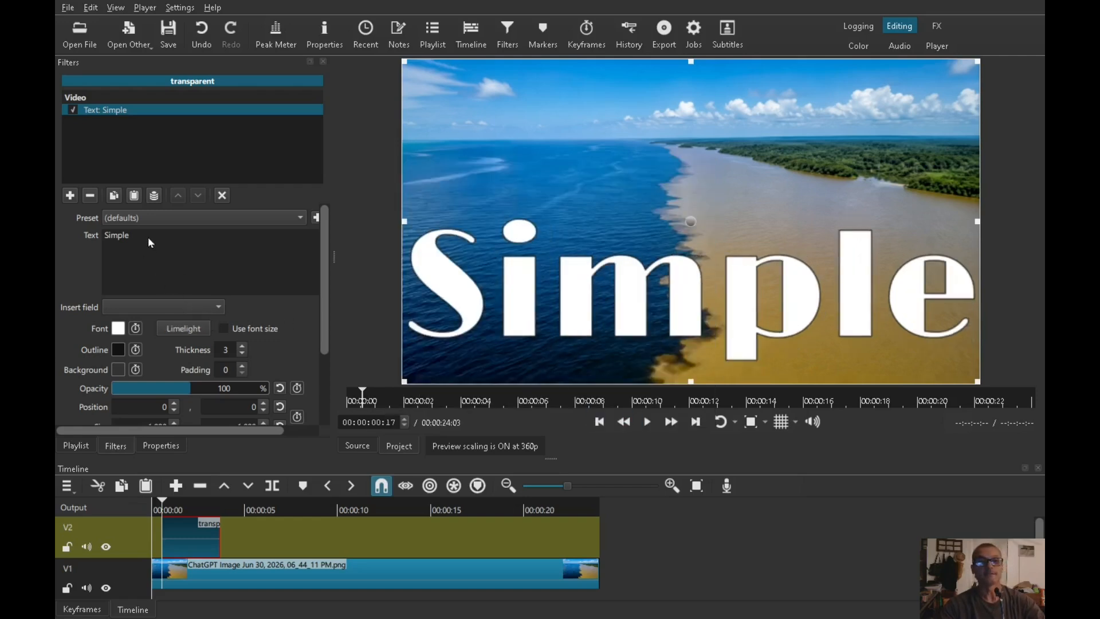
# - Replace the title text with "Paramount Pictures" on the first line and "presents" on the second
pyautogui.moveTo(148, 237); pyautogui.dragTo(81, 233)
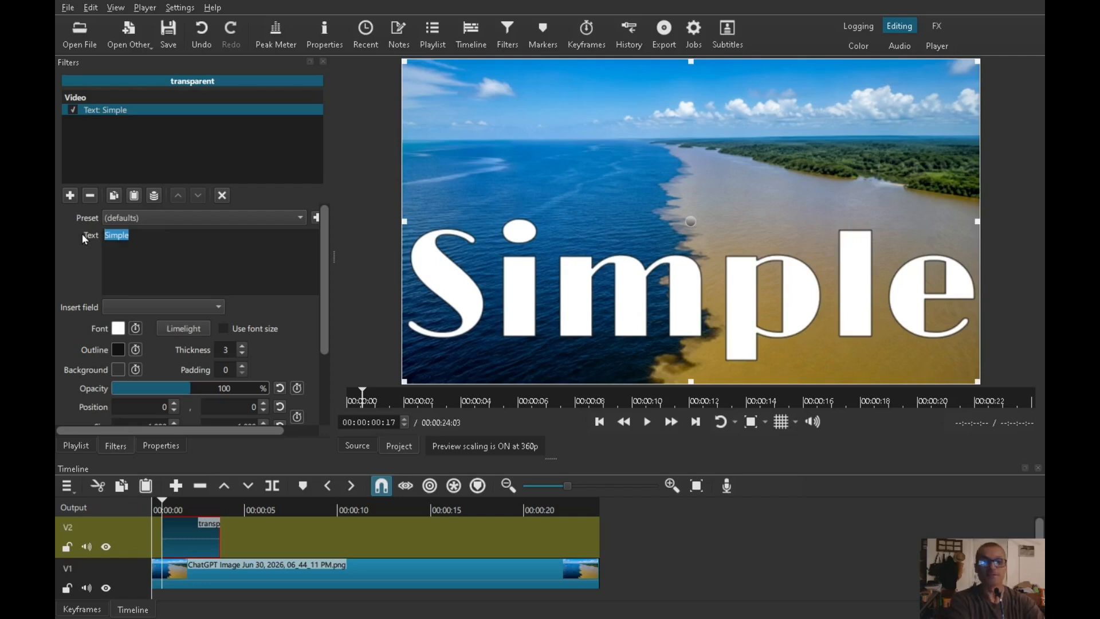
pyautogui.write('Paramount')
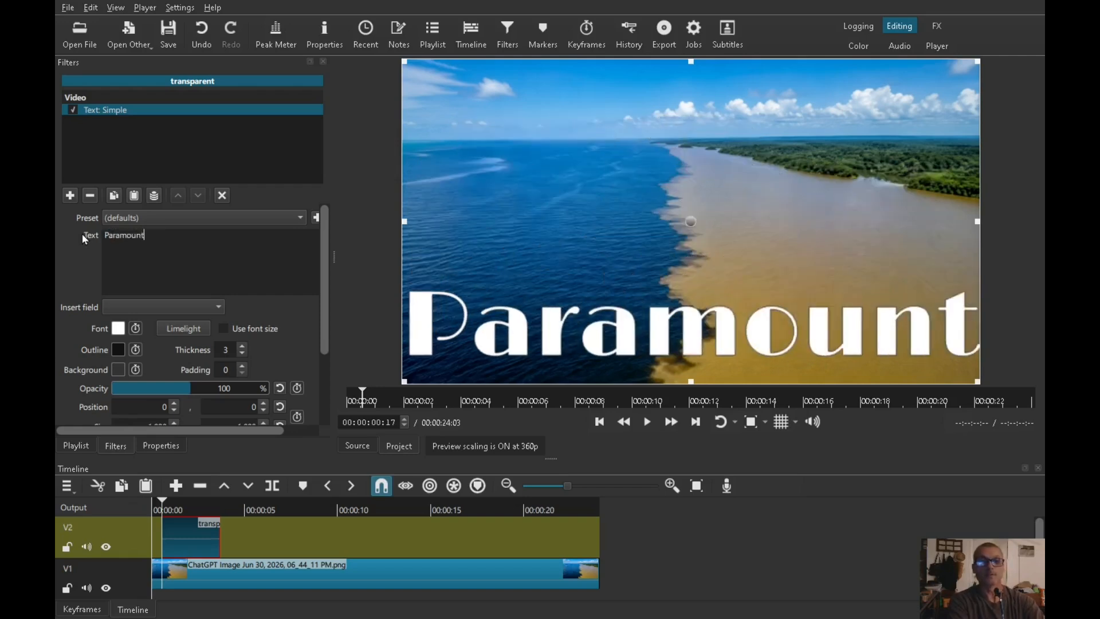
pyautogui.write(' Pictures')
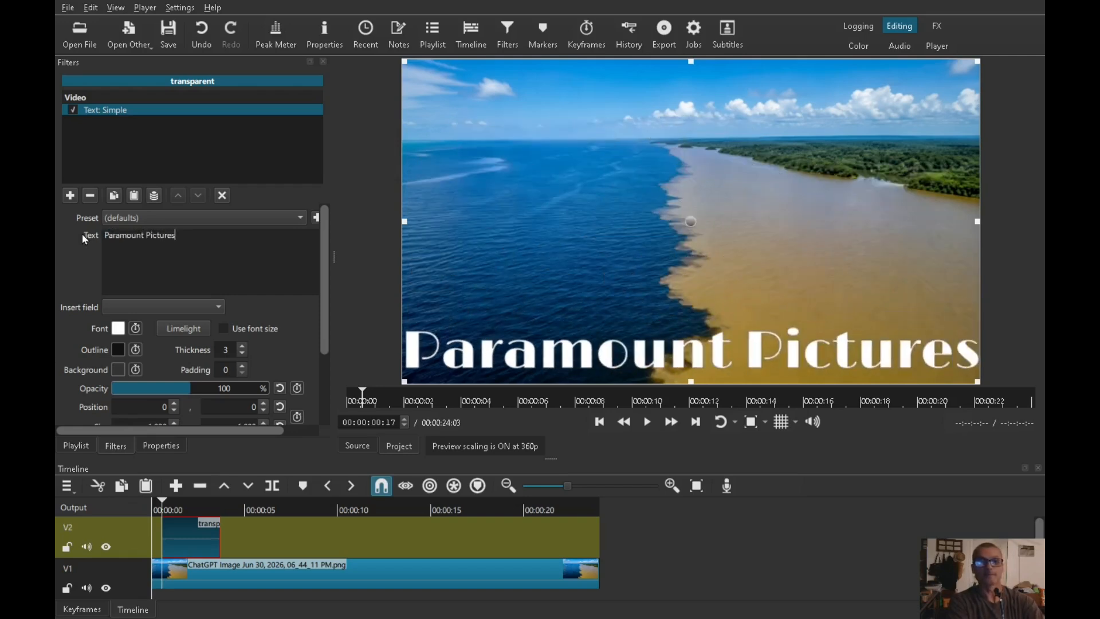
pyautogui.press('Return')
pyautogui.write('presents')
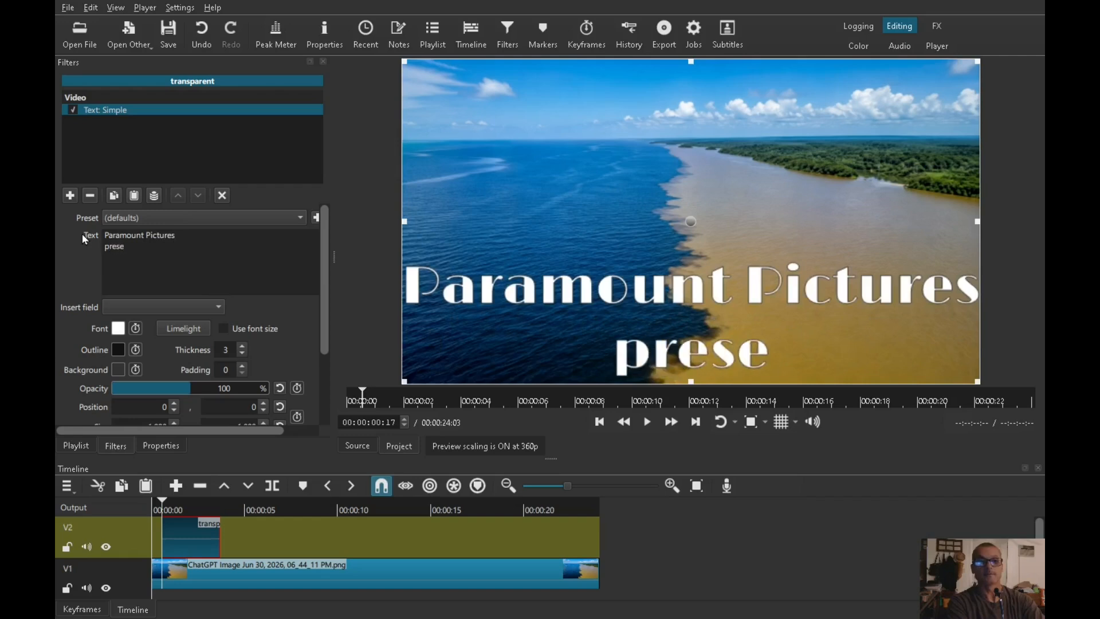
pyautogui.press('BackSpace')
pyautogui.press('BackSpace')
pyautogui.press('BackSpace')
pyautogui.write('e')
pyautogui.press('BackSpace')
pyautogui.write('nts')
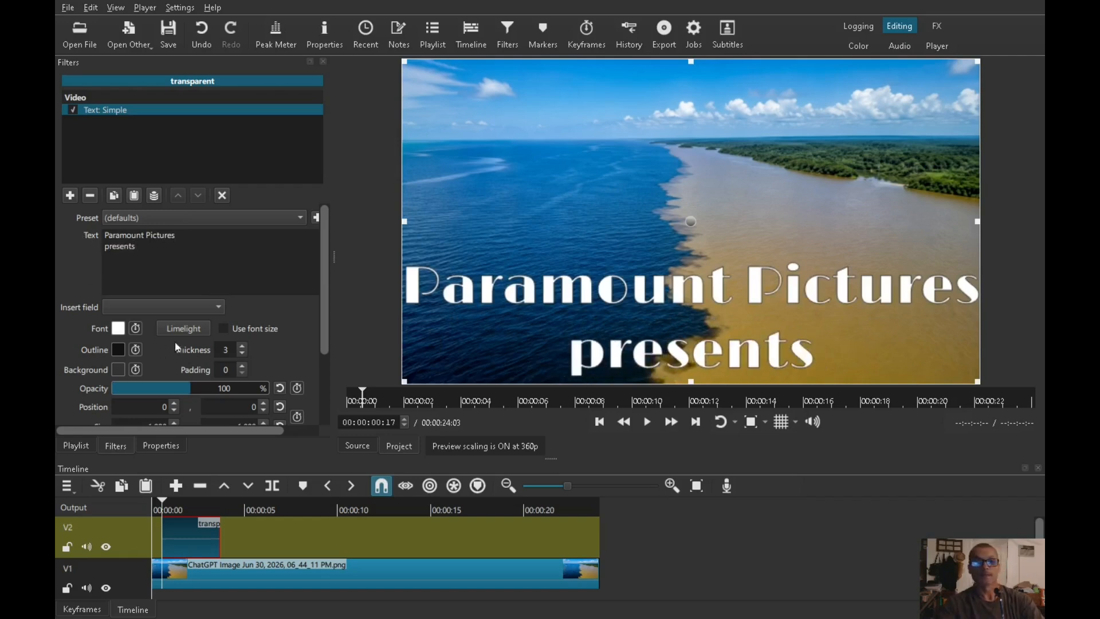
# - Set the Limelight font size to 55 and enable the option to use the font size
pyautogui.click(196, 330)
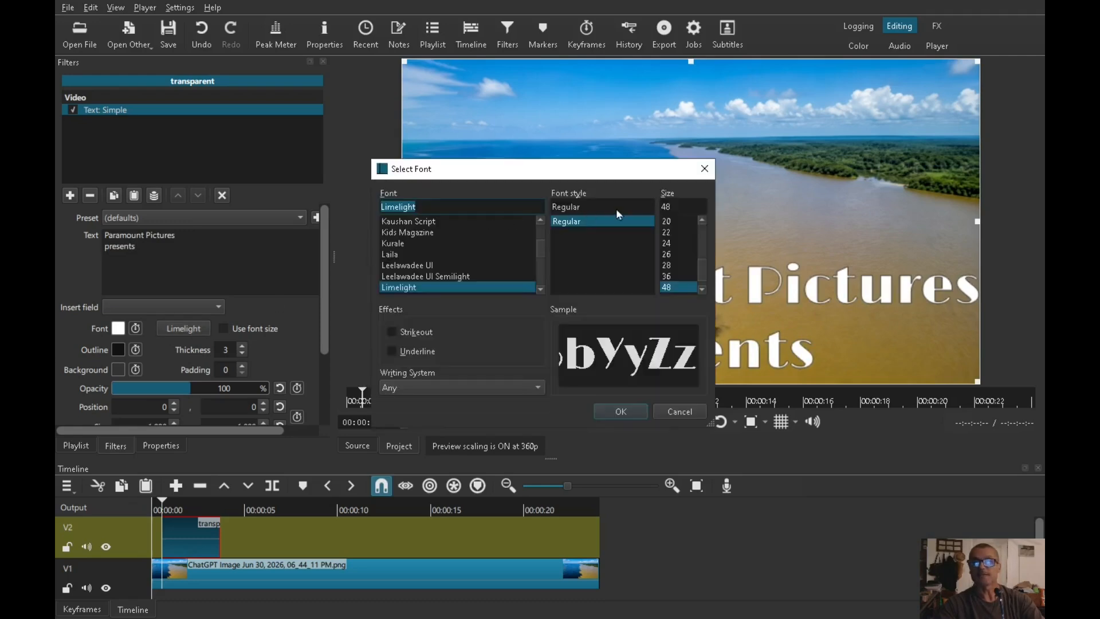
pyautogui.doubleClick(664, 207)
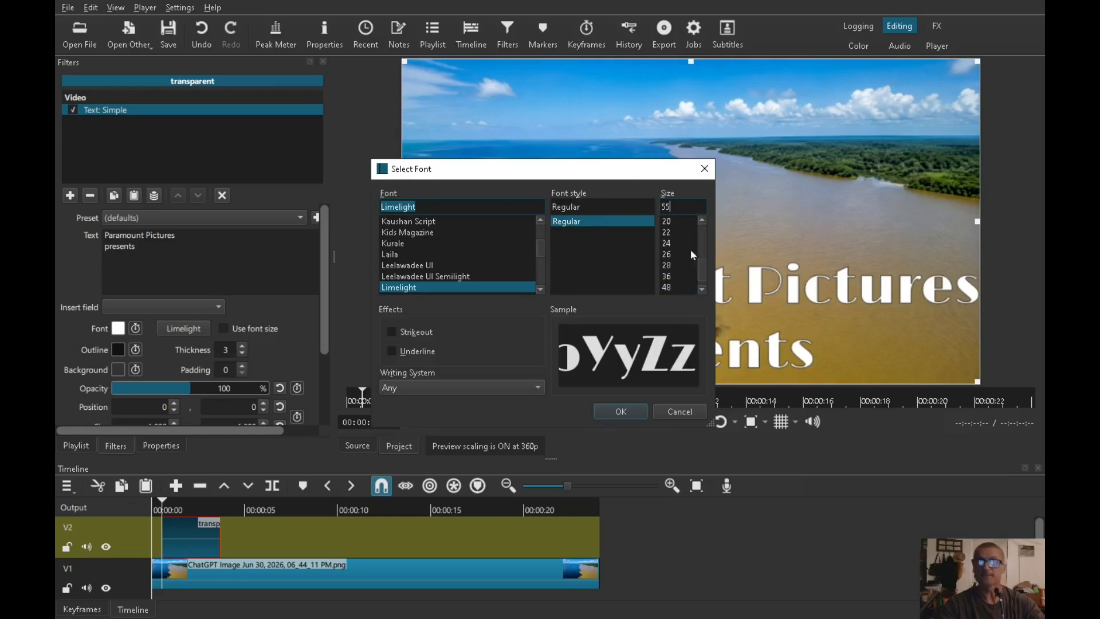
pyautogui.click(618, 412)
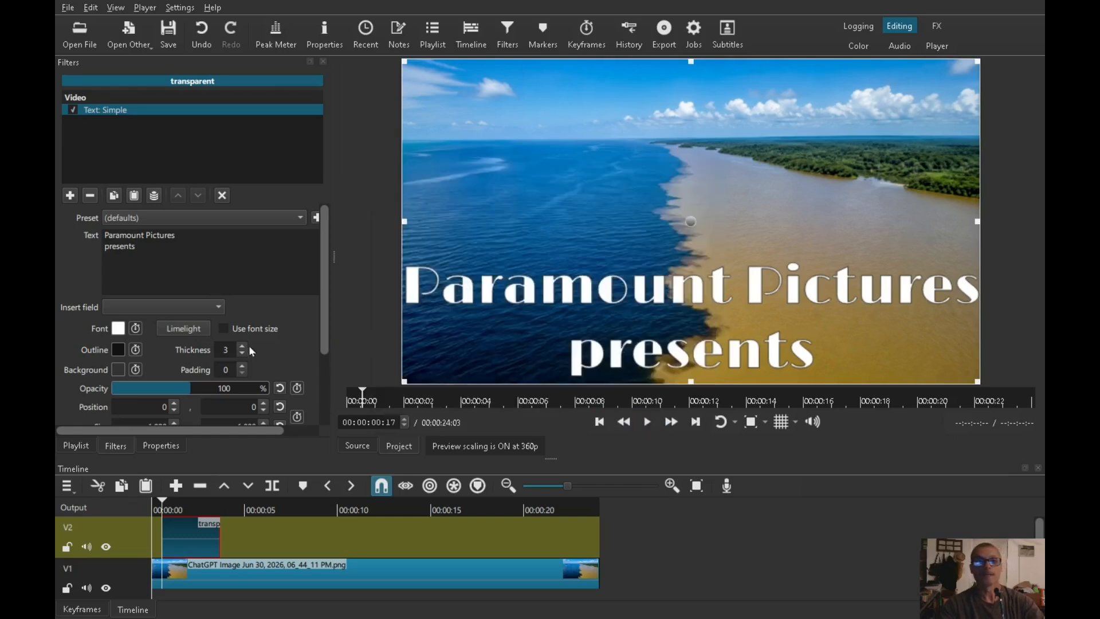
pyautogui.click(224, 328)
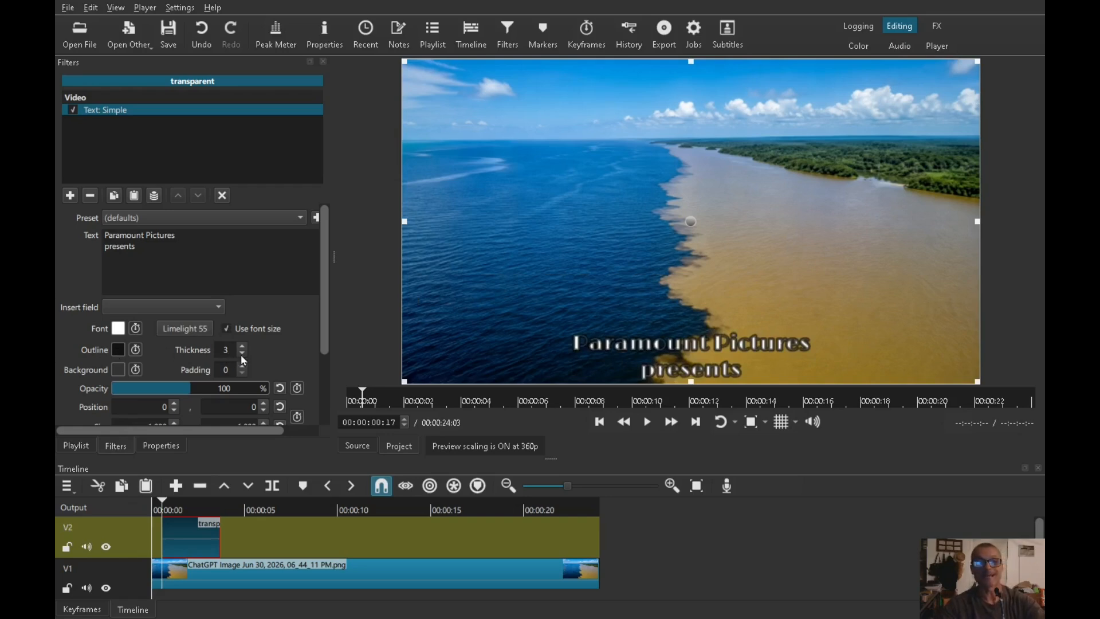
# - Change the text outline color to bright green (#00ff00)
pyautogui.click(117, 351)
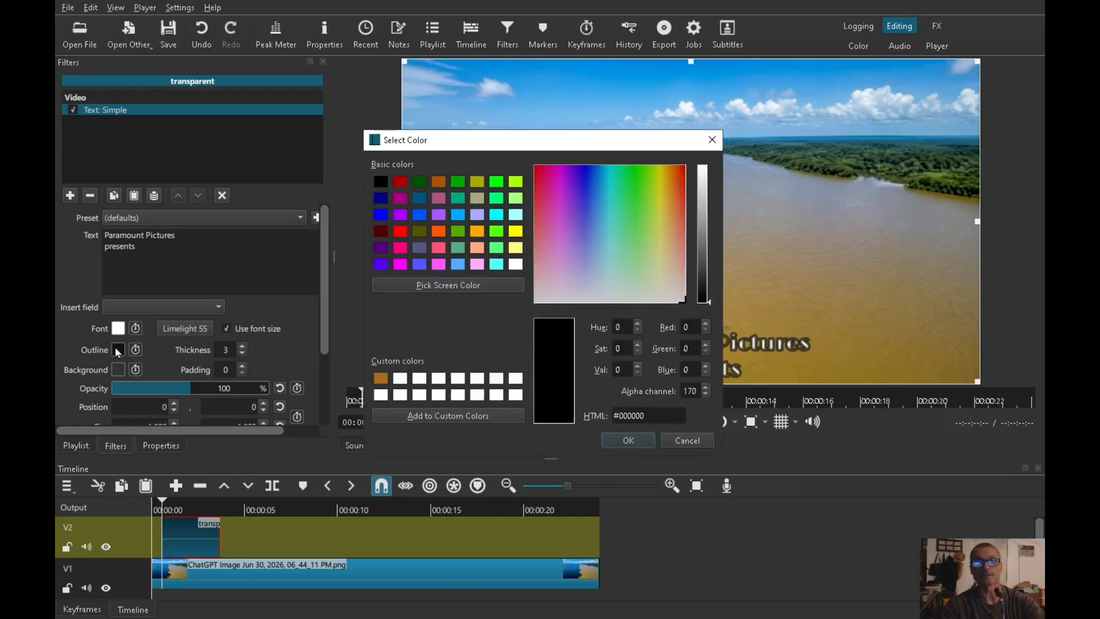
pyautogui.click(496, 183)
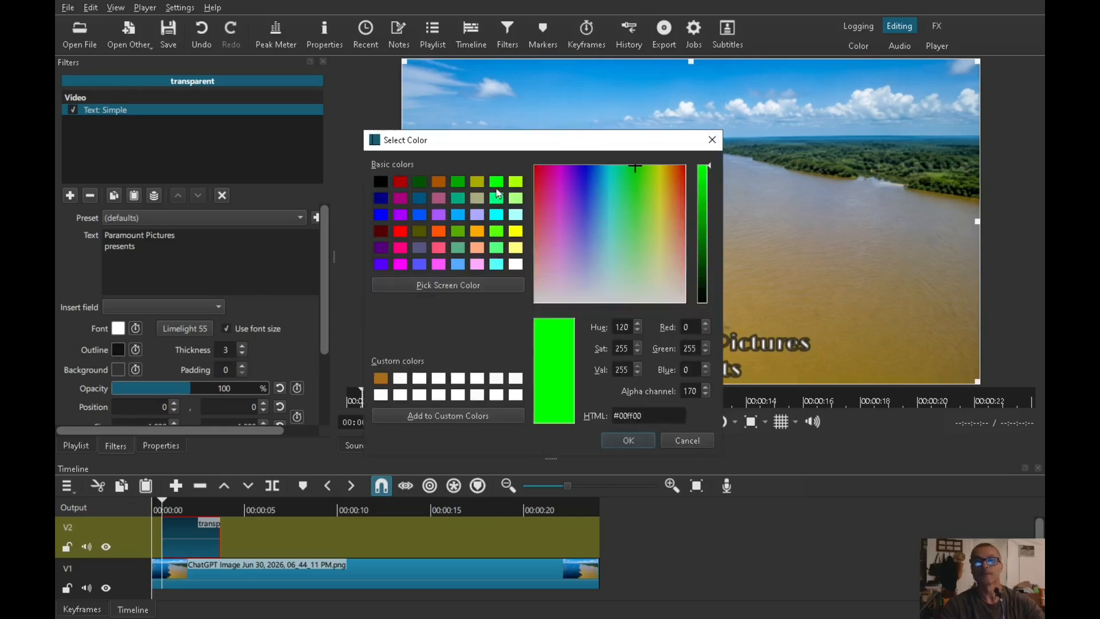
pyautogui.click(640, 441)
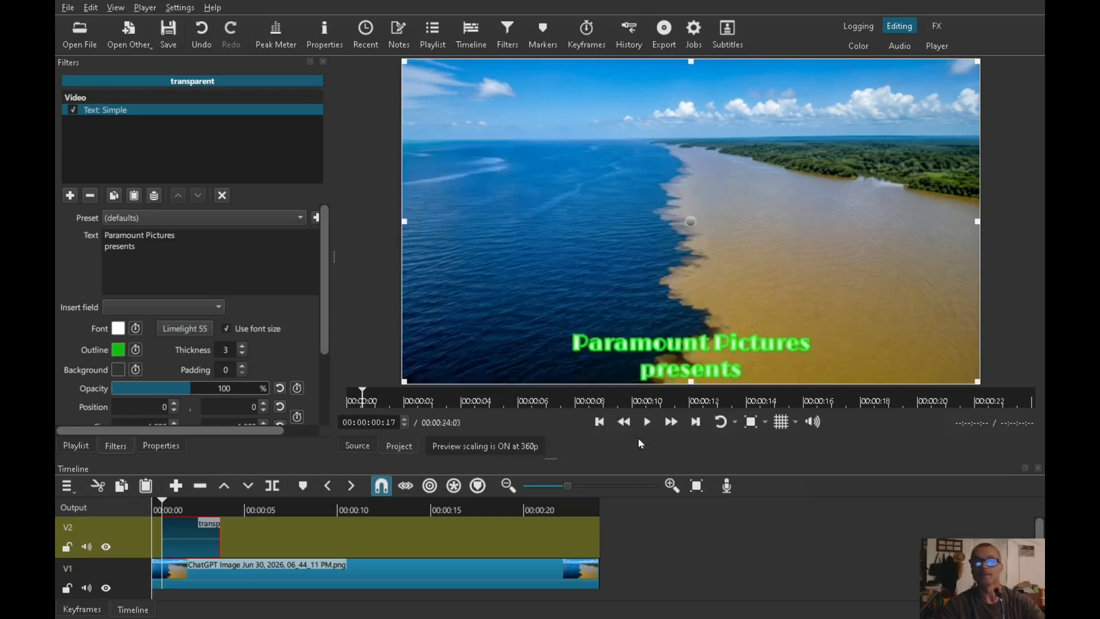
# - Change the text outline color to black (#000000) and reduce the outline thickness to 0
pyautogui.click(119, 350)
pyautogui.click(380, 182)
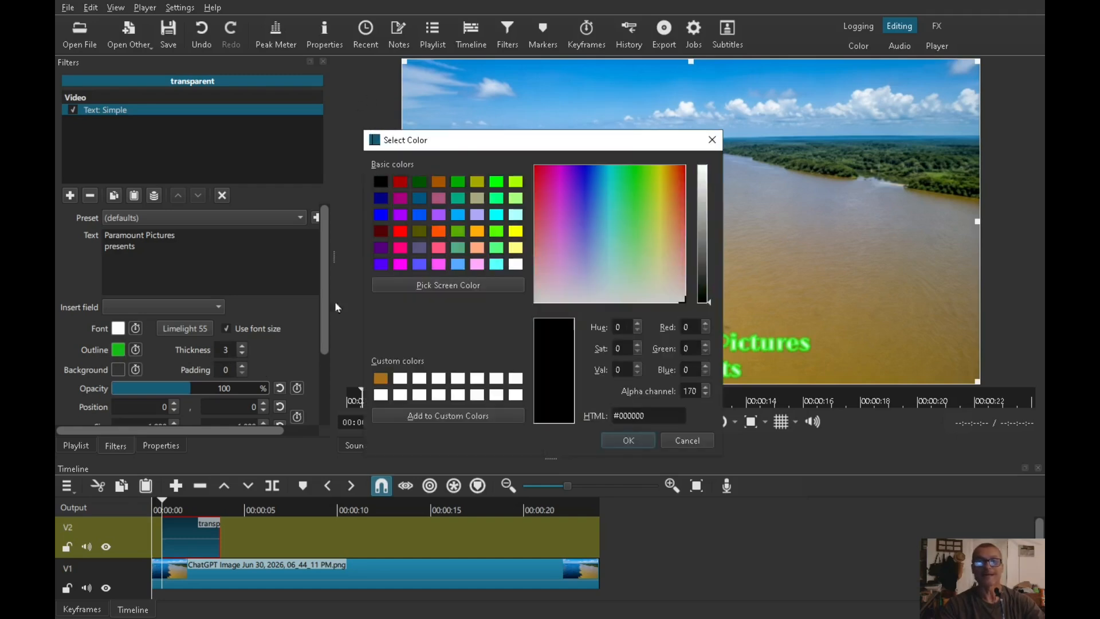
pyautogui.click(627, 441)
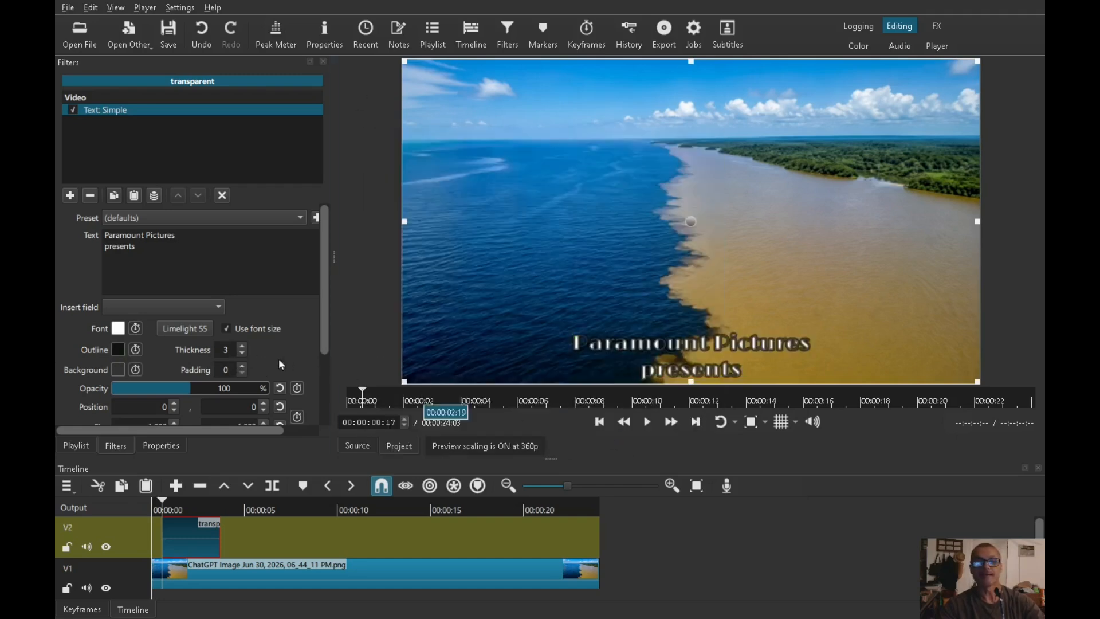
pyautogui.click(243, 354)
pyautogui.click(243, 355)
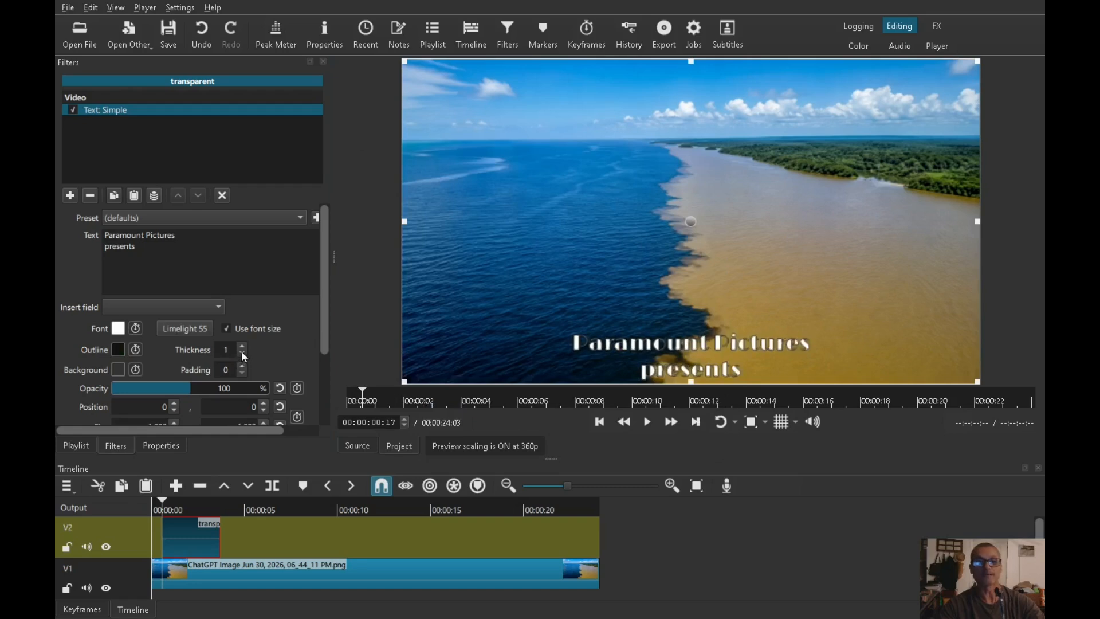
pyautogui.click(243, 354)
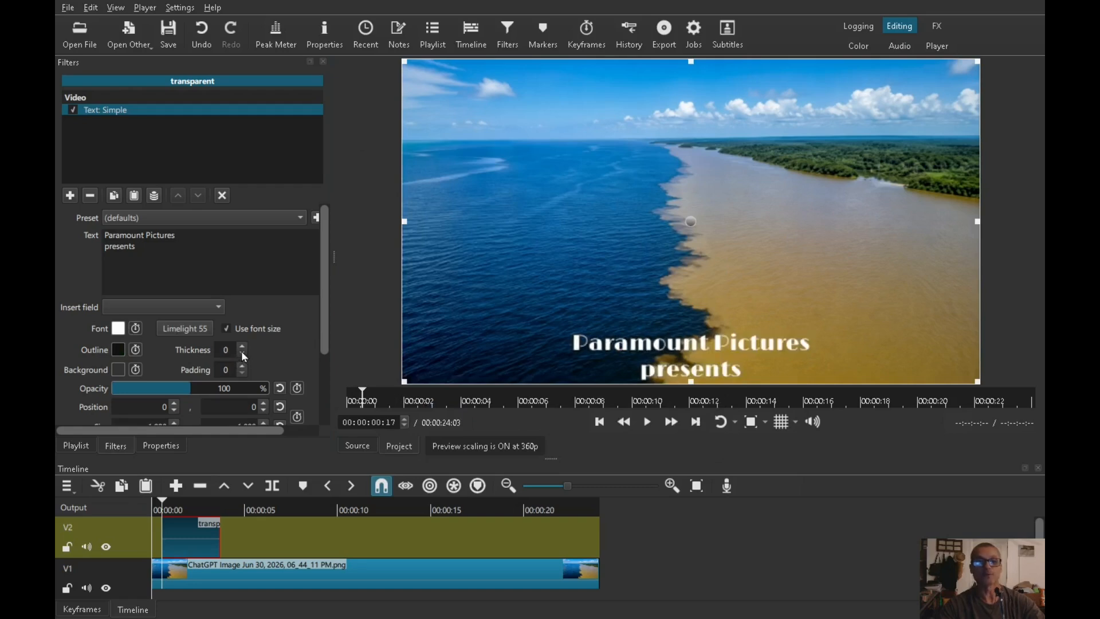
# - Give the title an opaque black background and move its text frame up and left to about -424, -292
pyautogui.click(119, 372)
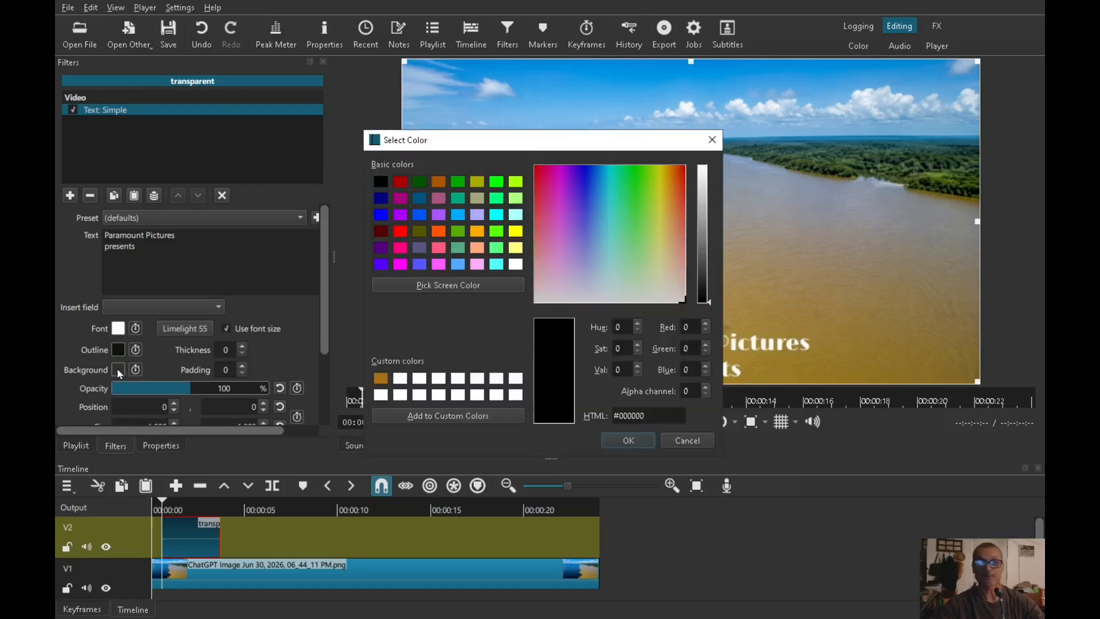
pyautogui.click(629, 441)
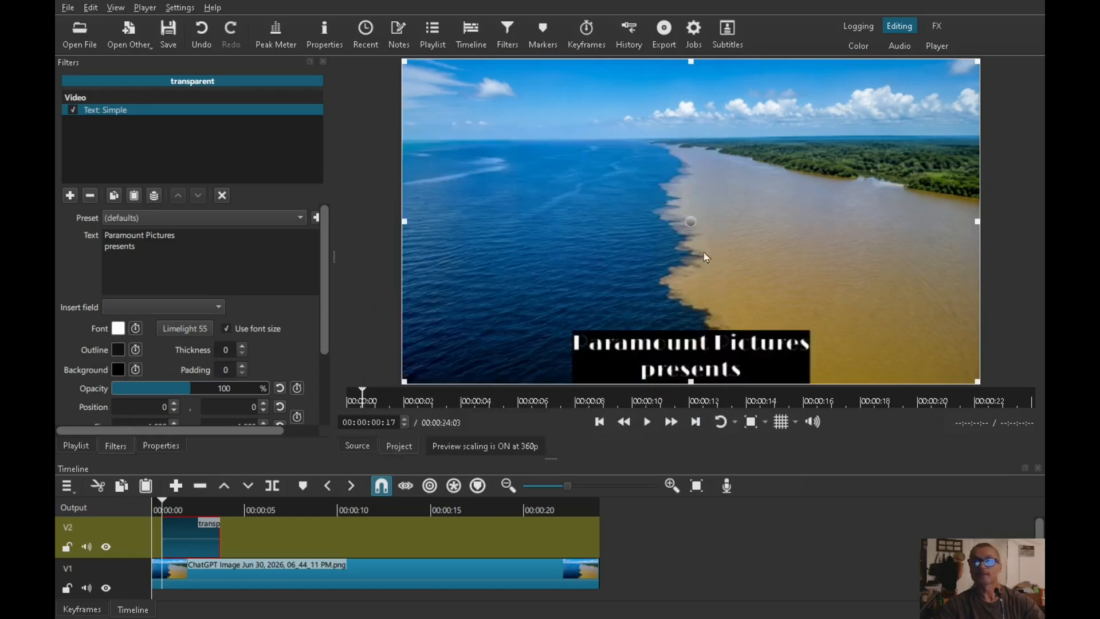
pyautogui.moveTo(688, 220); pyautogui.dragTo(553, 128)
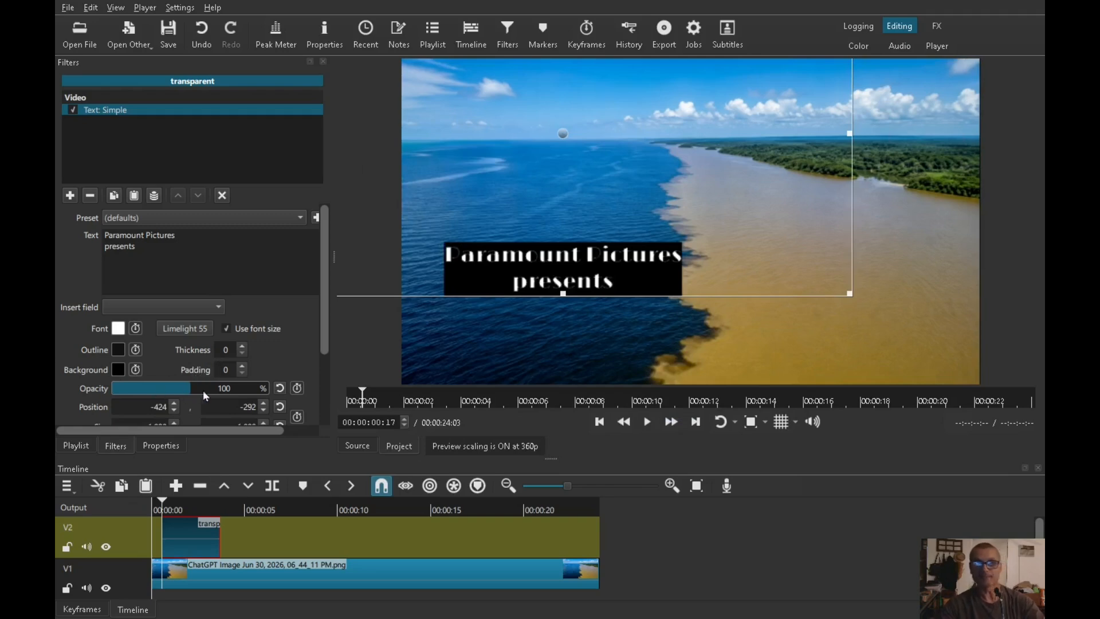
# - Make the title's black background semi-transparent with an alpha channel value of 100
pyautogui.click(117, 370)
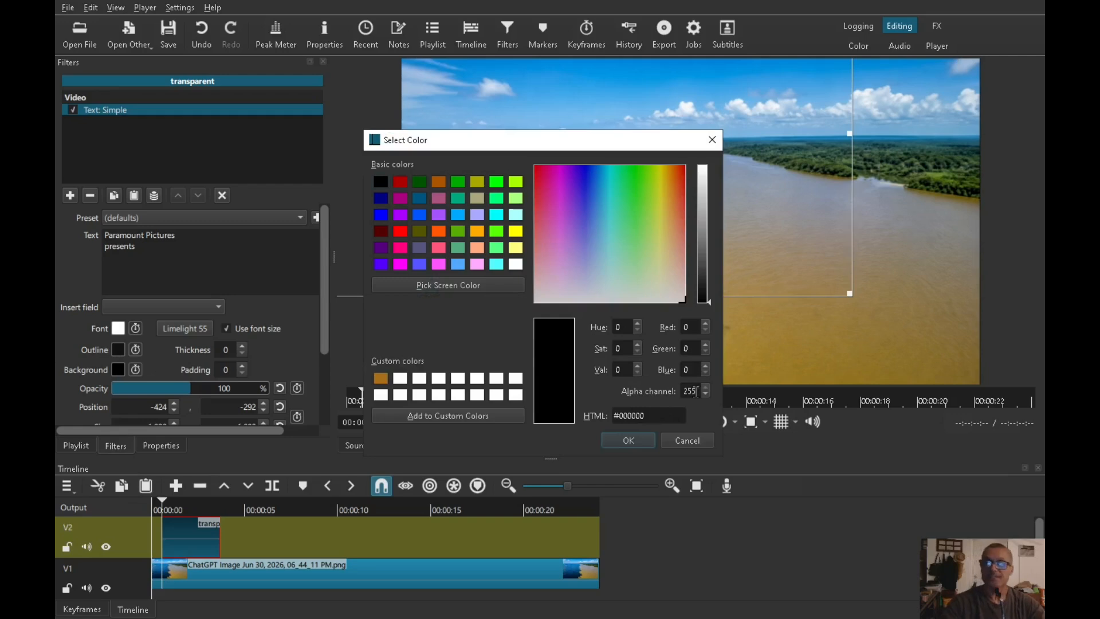
pyautogui.moveTo(697, 391); pyautogui.dragTo(663, 396)
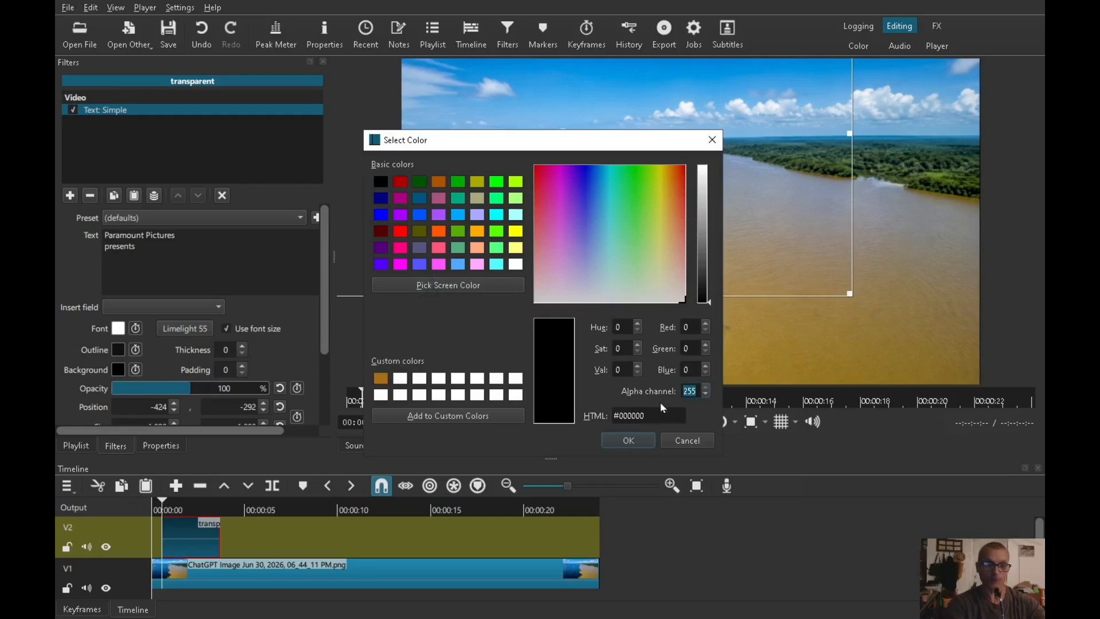
pyautogui.write('100')
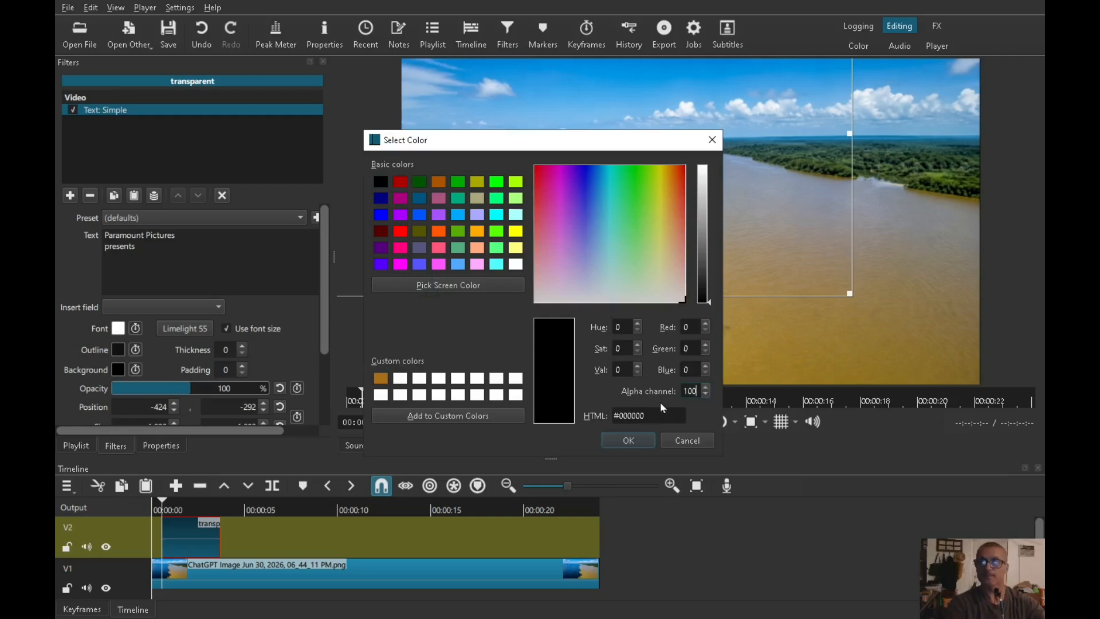
pyautogui.click(619, 441)
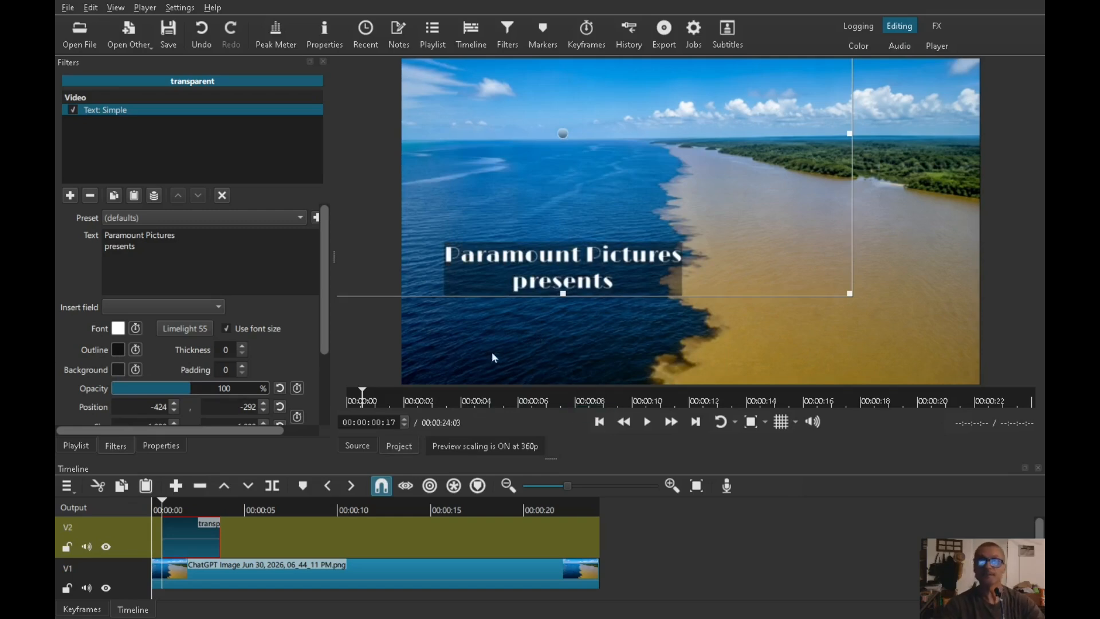
# - Make the title background fully transparent with alpha 0 and reposition the text frame to about -542, -260
pyautogui.click(122, 372)
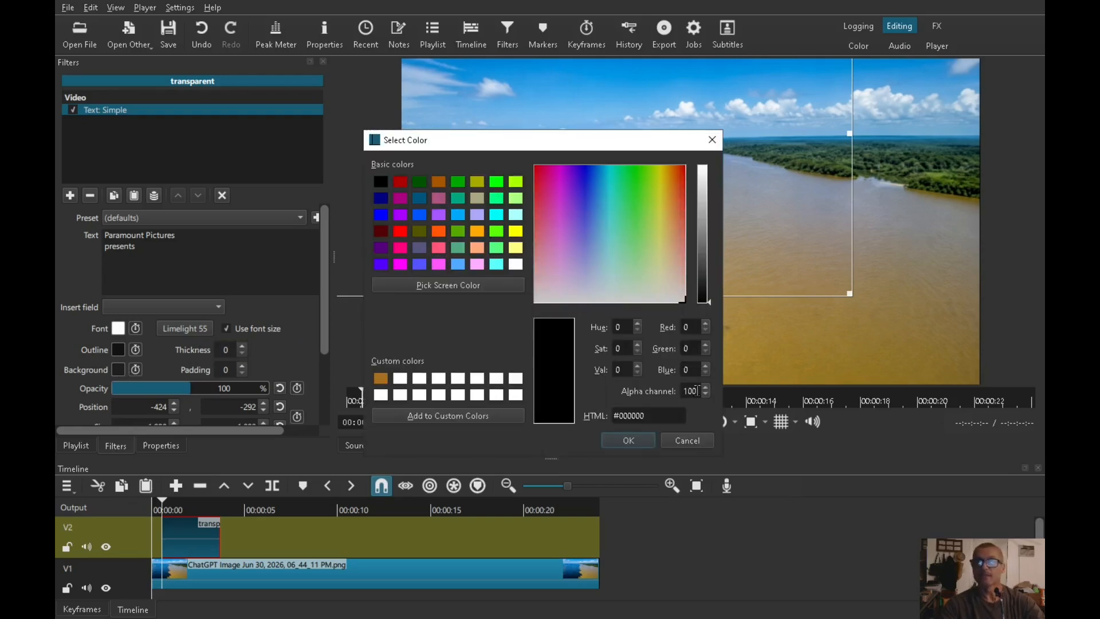
pyautogui.moveTo(698, 391); pyautogui.dragTo(677, 392)
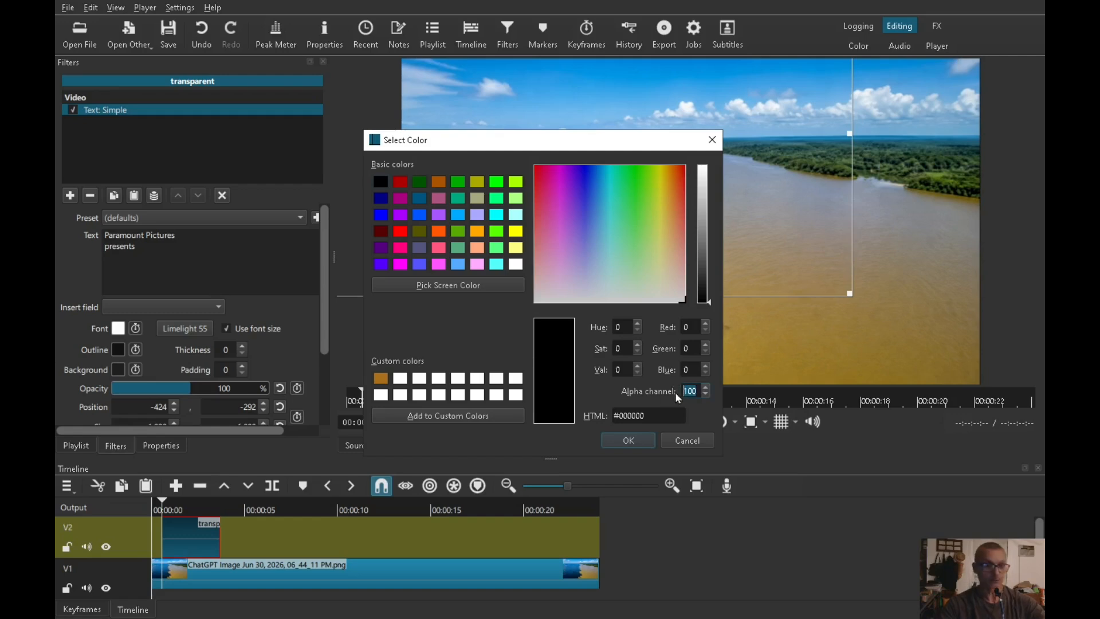
pyautogui.write('0')
pyautogui.click(628, 440)
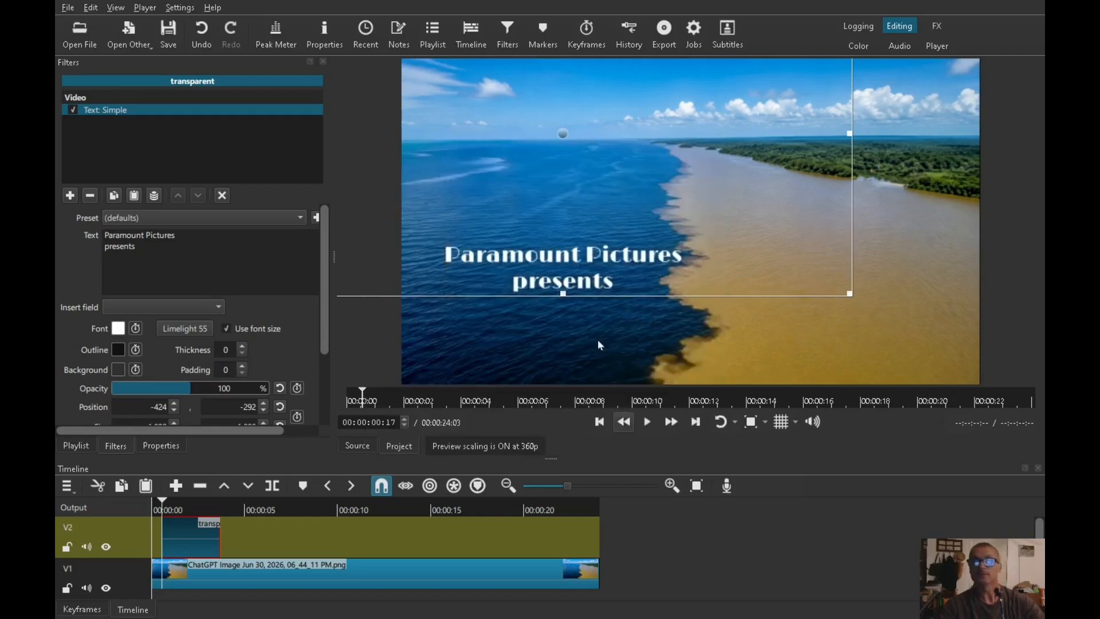
pyautogui.moveTo(540, 147); pyautogui.dragTo(518, 150)
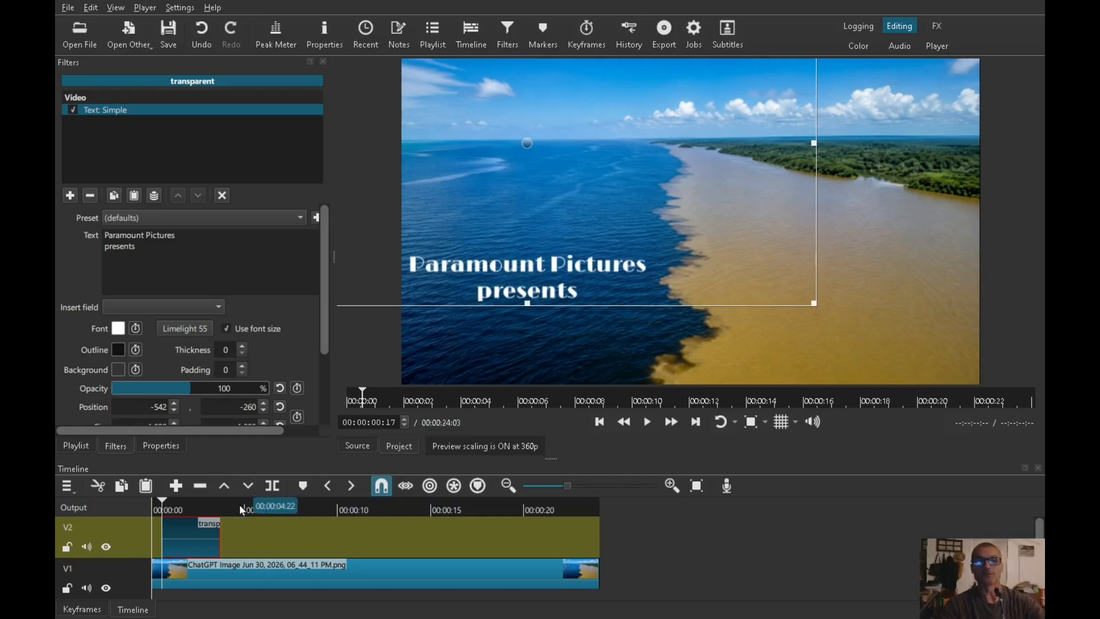
# - Create a rich text clip with a transparent background and place it on track V2 after the first title, trimmed to about 3 seconds
pyautogui.click(137, 41)
pyautogui.click(136, 81)
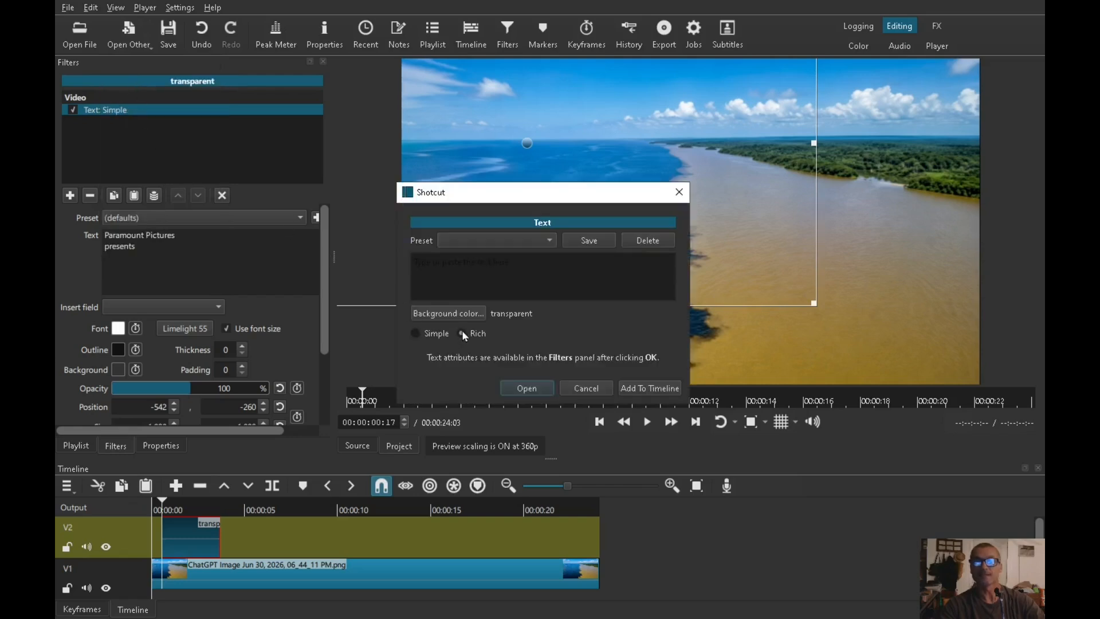
pyautogui.click(521, 389)
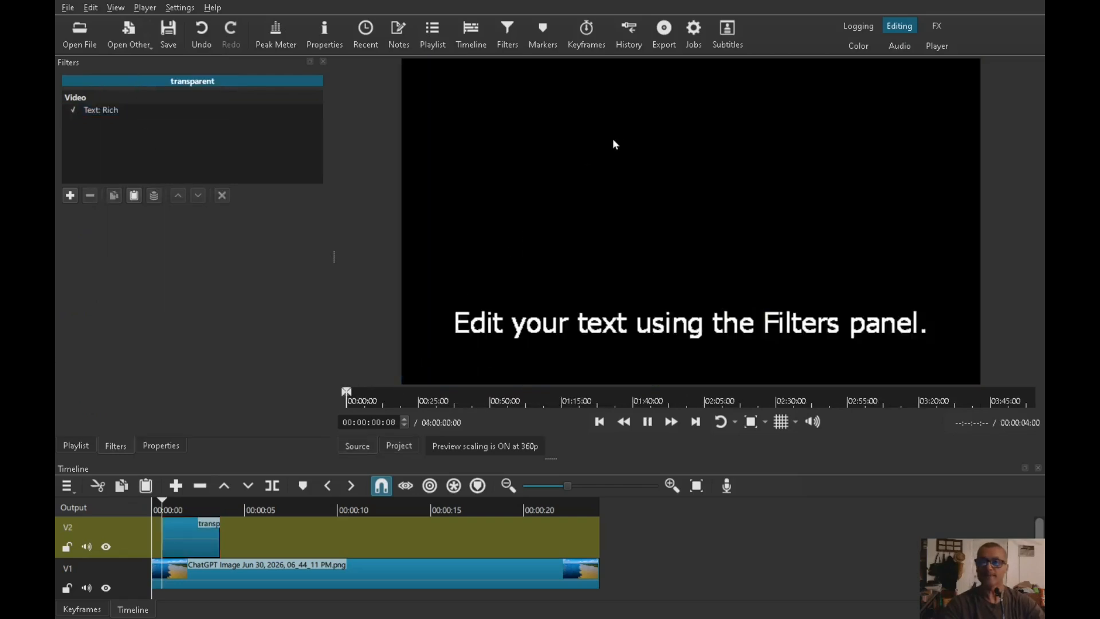
pyautogui.moveTo(475, 378); pyautogui.dragTo(251, 556)
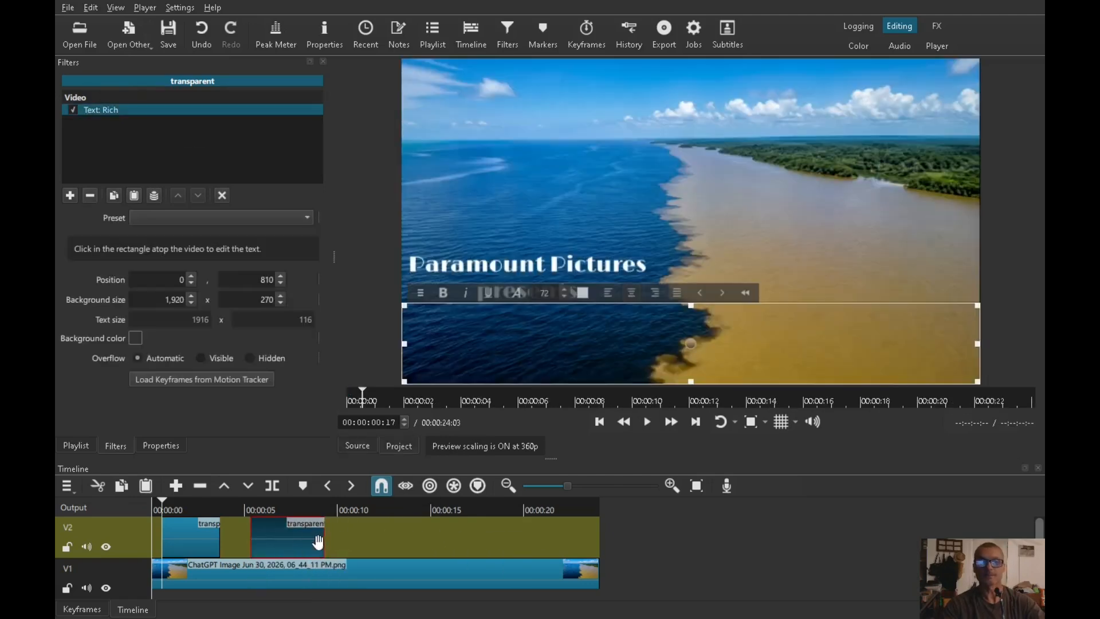
pyautogui.moveTo(324, 539); pyautogui.dragTo(306, 540)
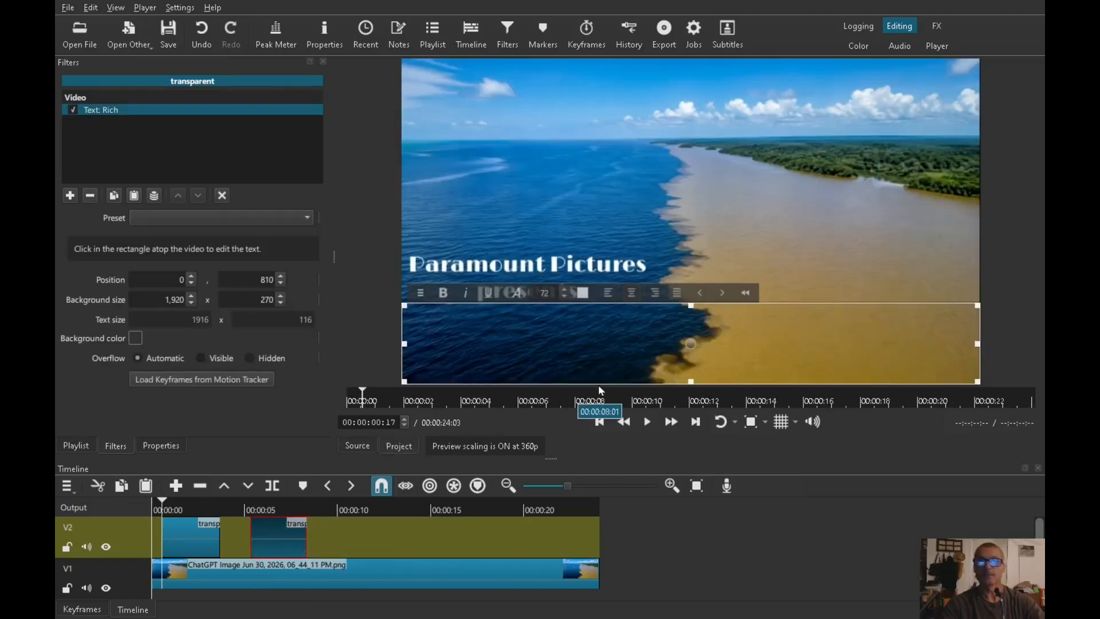
# - Replace the rich text placeholder with "Paramount Pictures" on the first line and "presents" on the second
pyautogui.click(269, 509)
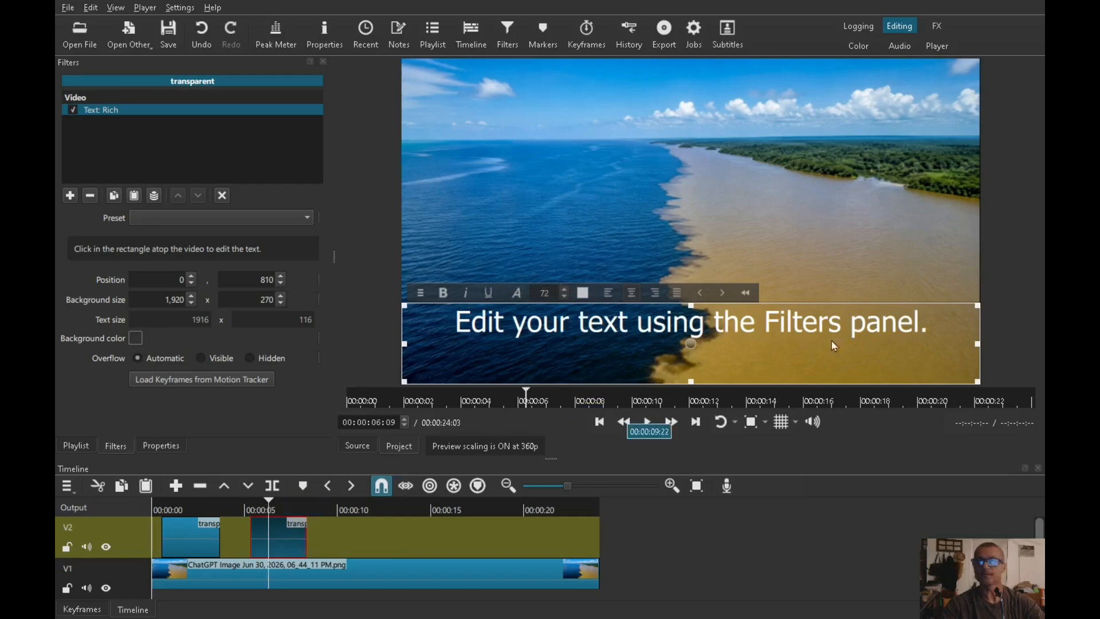
pyautogui.moveTo(939, 333); pyautogui.dragTo(442, 340)
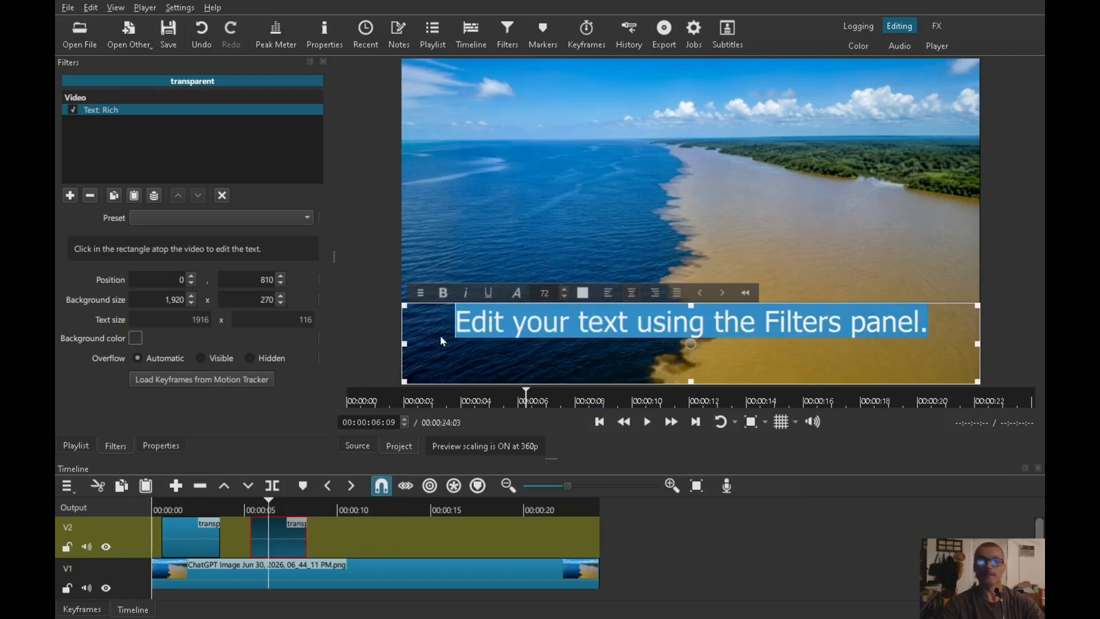
pyautogui.write('Paramo')
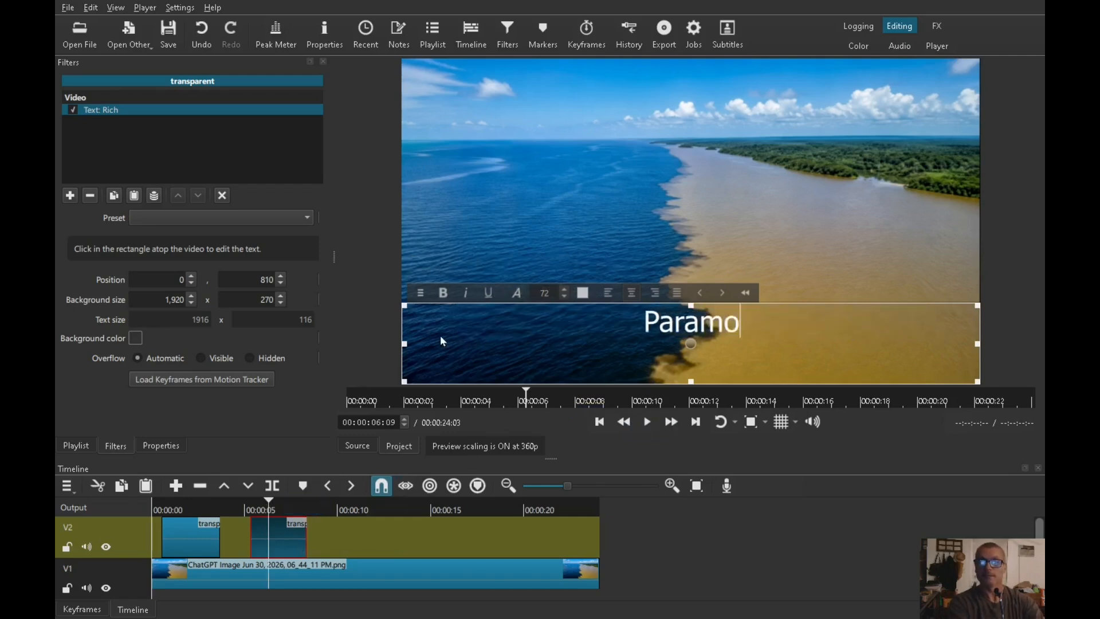
pyautogui.write('unt Pictur')
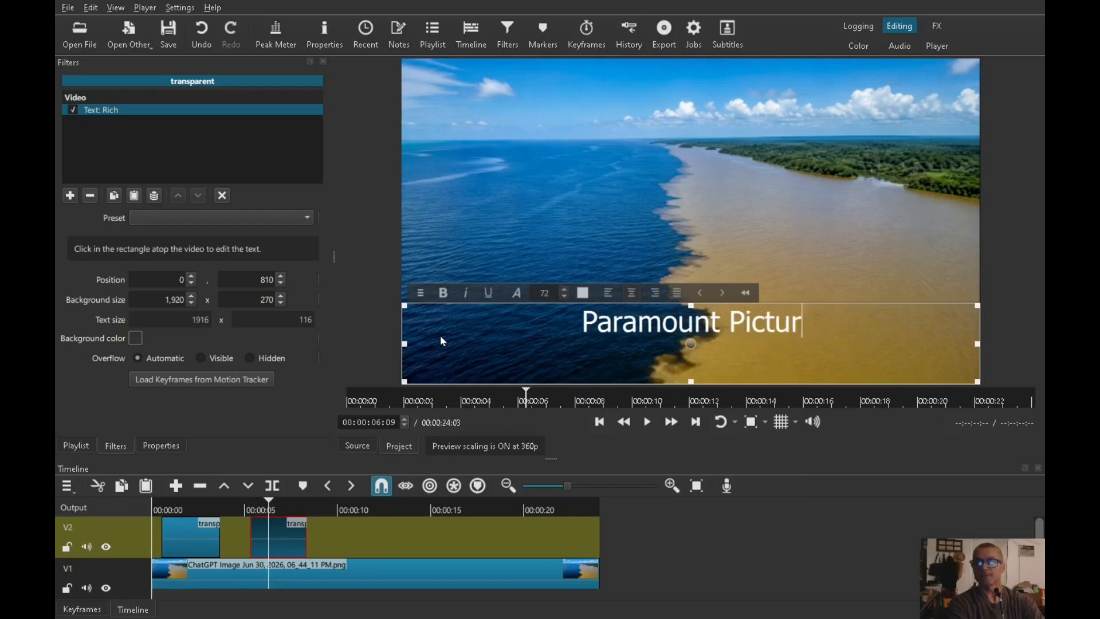
pyautogui.write("es'")
pyautogui.press('BackSpace')
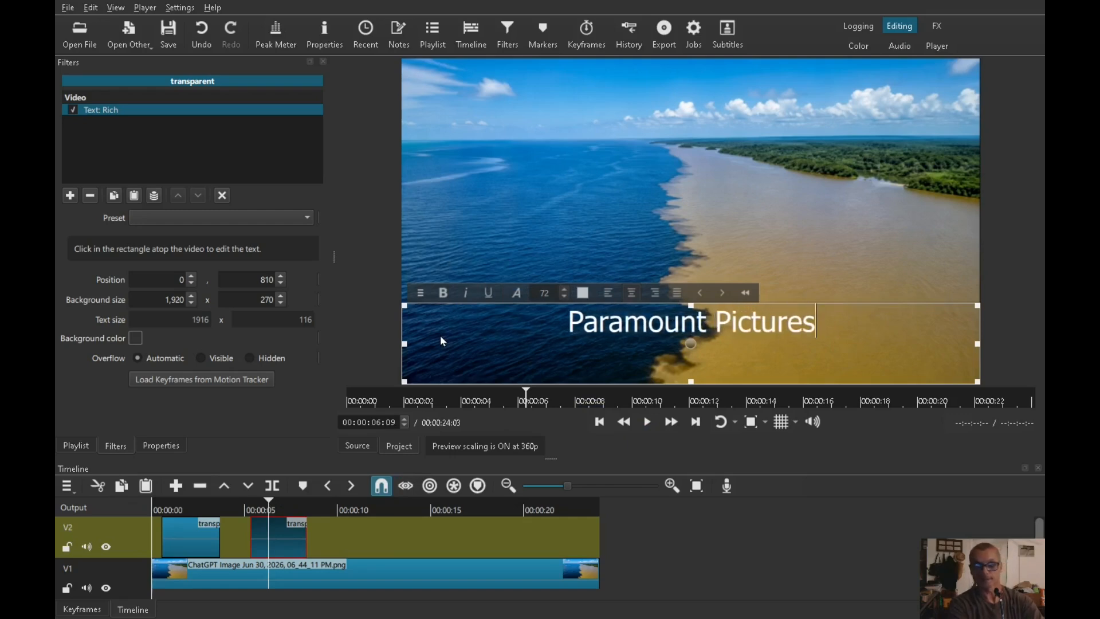
pyautogui.press('Return')
pyautogui.write('presents')
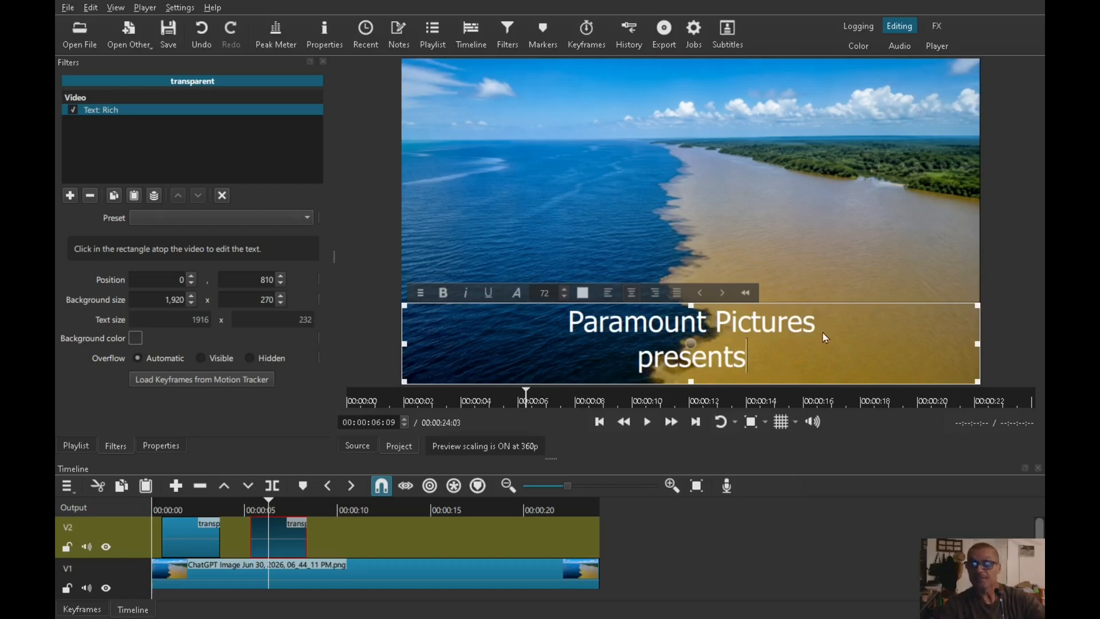
# - Set the text size of "Paramount Pictures" to 55 and of "presents" to 45
pyautogui.moveTo(841, 325); pyautogui.dragTo(570, 328)
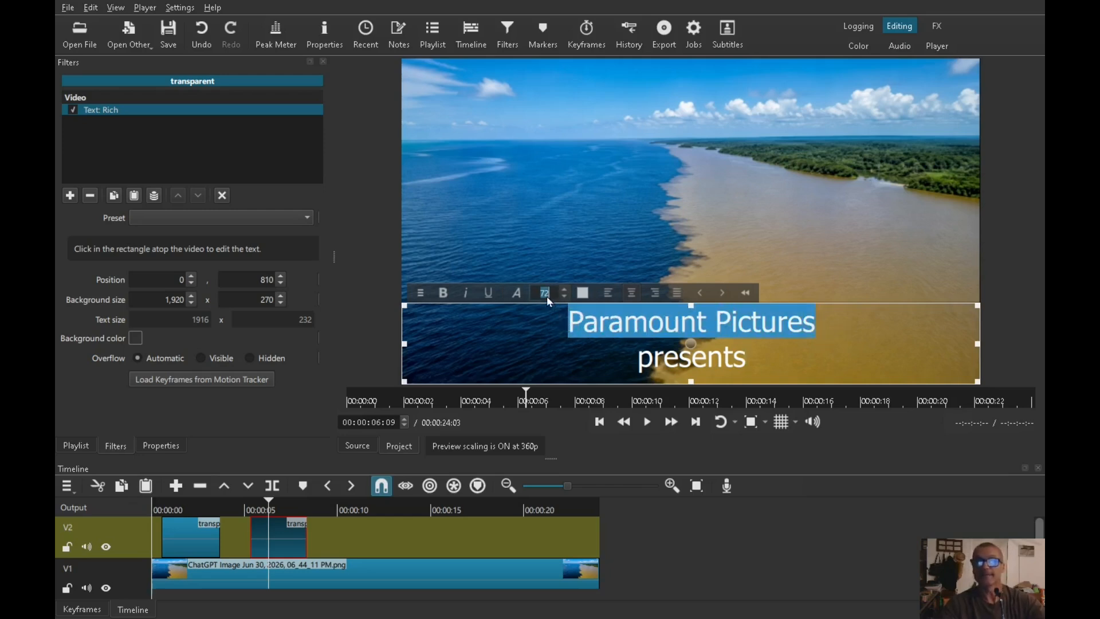
pyautogui.write('55')
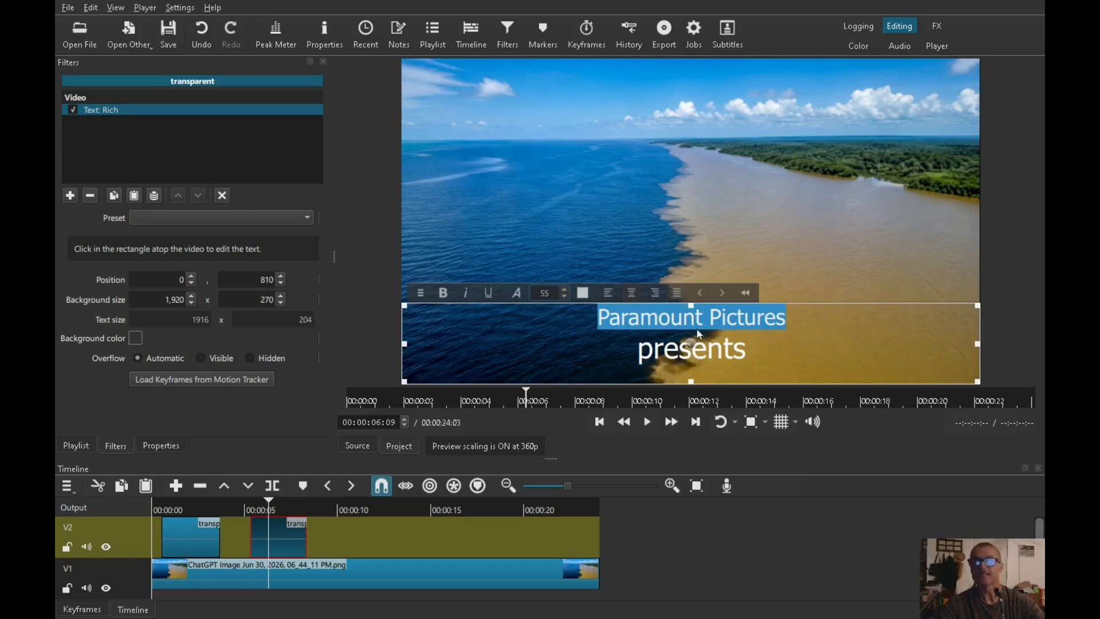
pyautogui.moveTo(773, 352); pyautogui.dragTo(622, 353)
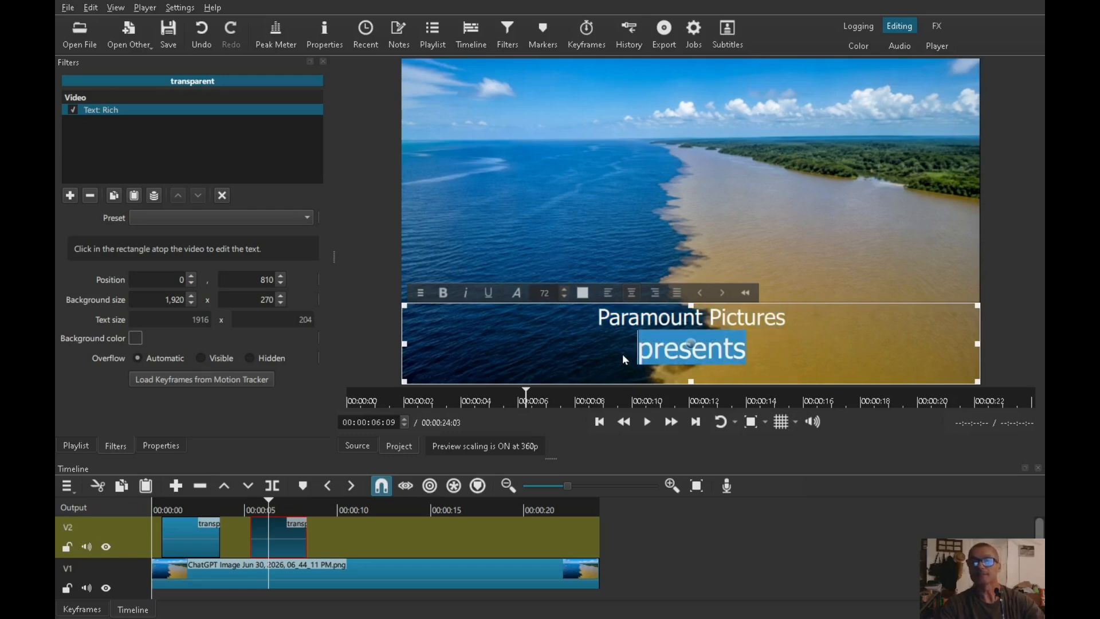
pyautogui.doubleClick(546, 299)
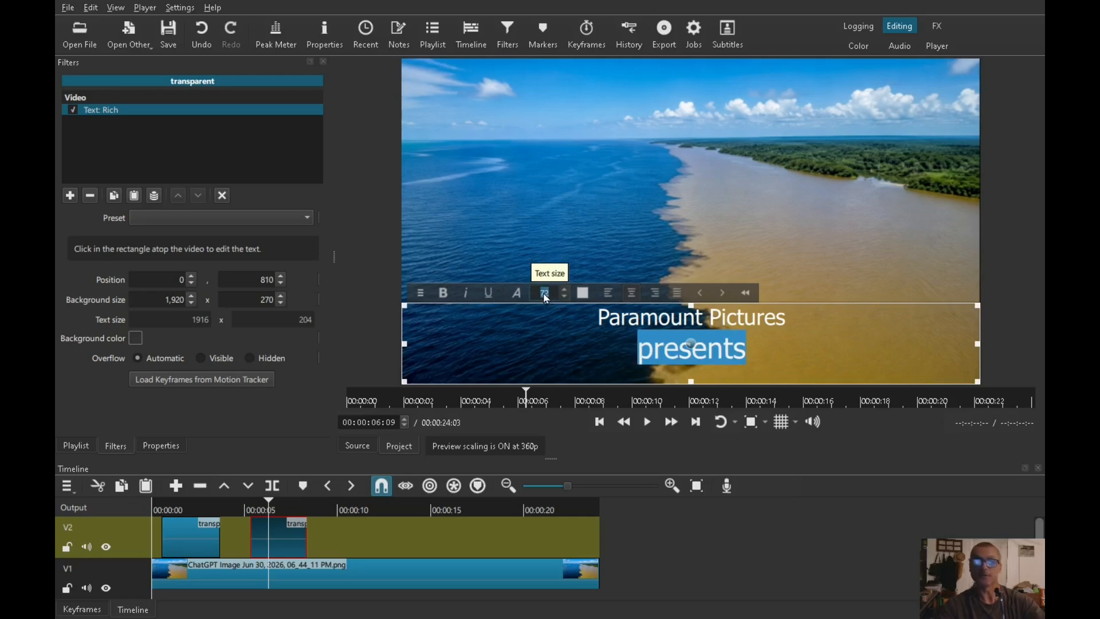
pyautogui.write('45')
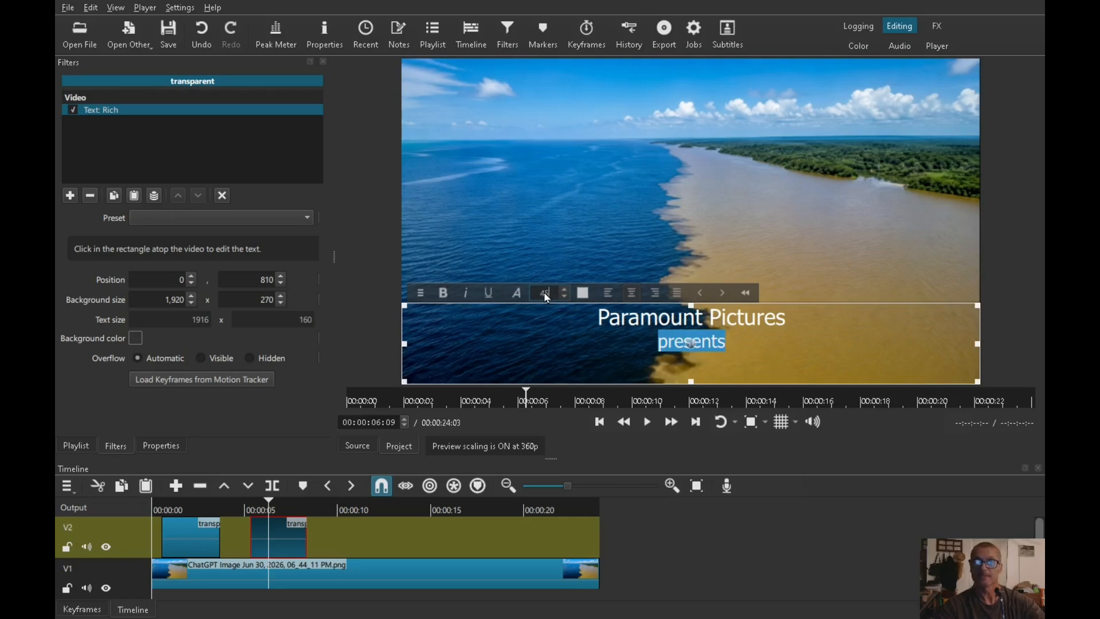
pyautogui.click(762, 356)
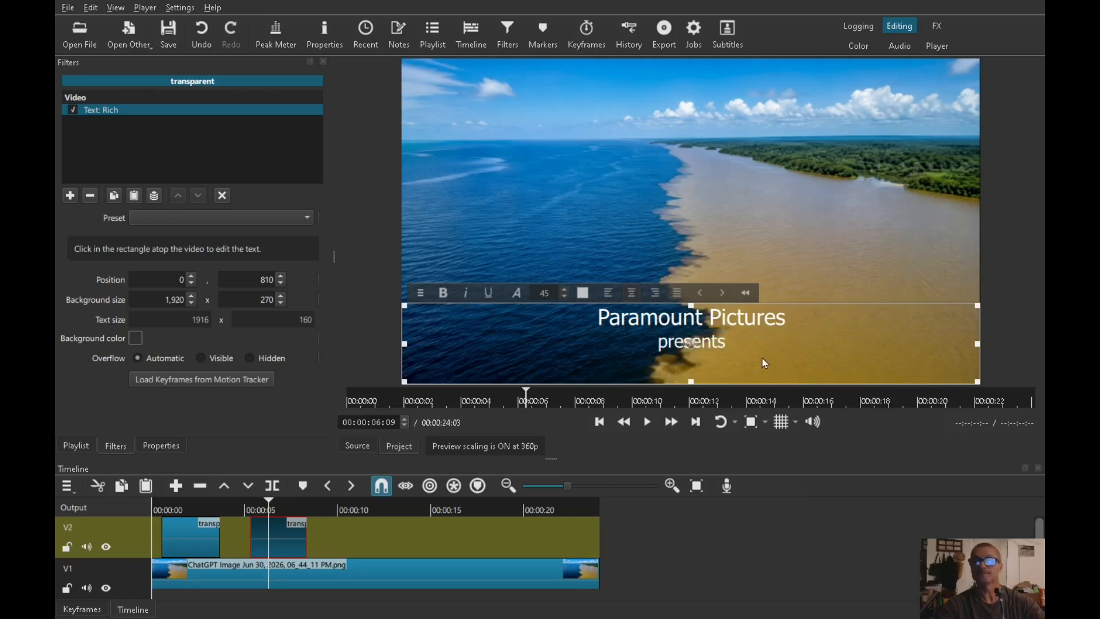
# - Try replacing the second line of the rich text with "45", and restore it to "presents"
pyautogui.moveTo(757, 346); pyautogui.dragTo(657, 352)
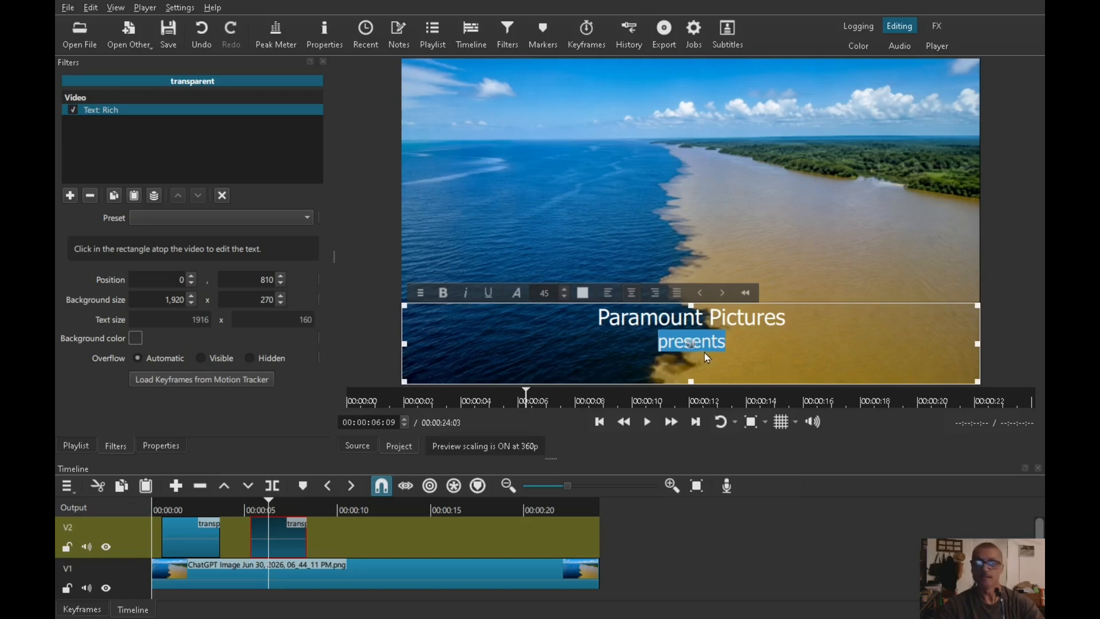
pyautogui.write('45')
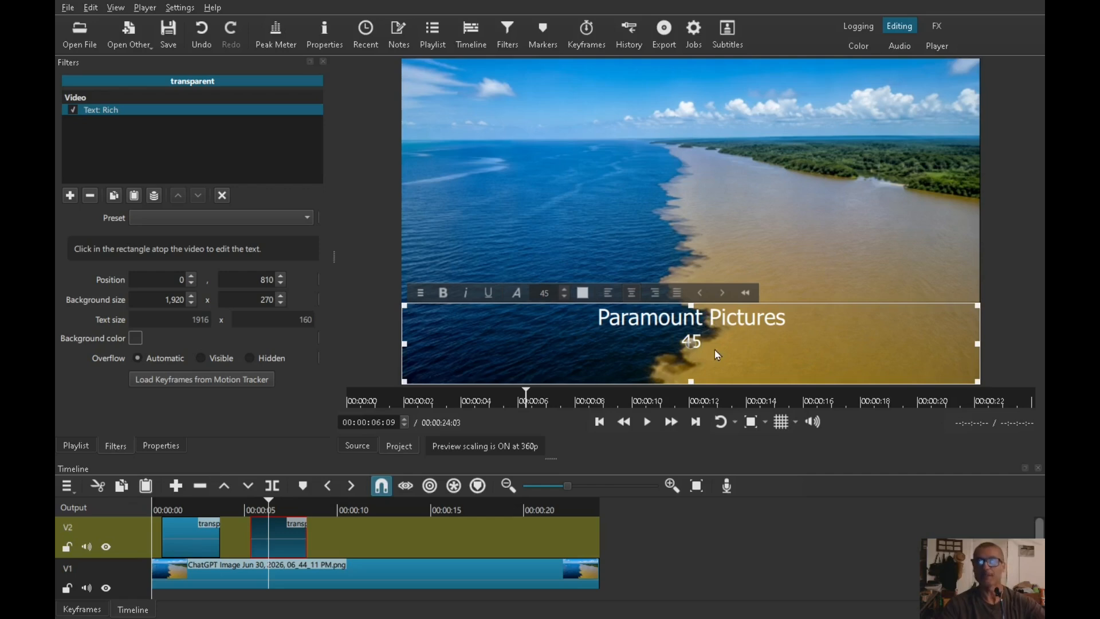
pyautogui.hotkey('ctrl', 'z')
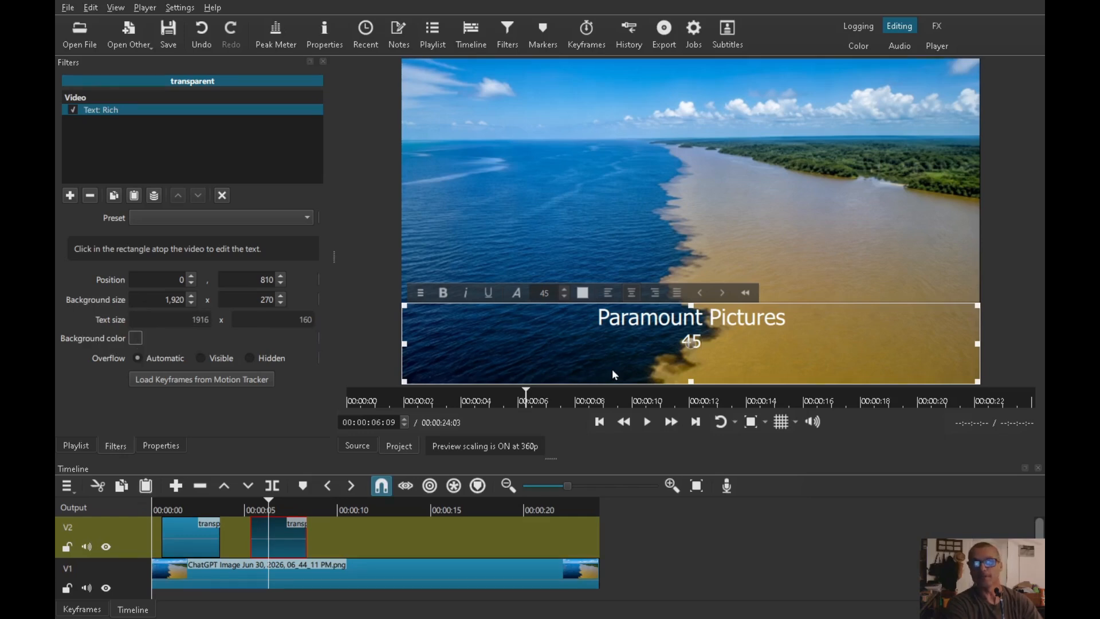
pyautogui.press('BackSpace')
pyautogui.press('BackSpace')
pyautogui.write('presents')
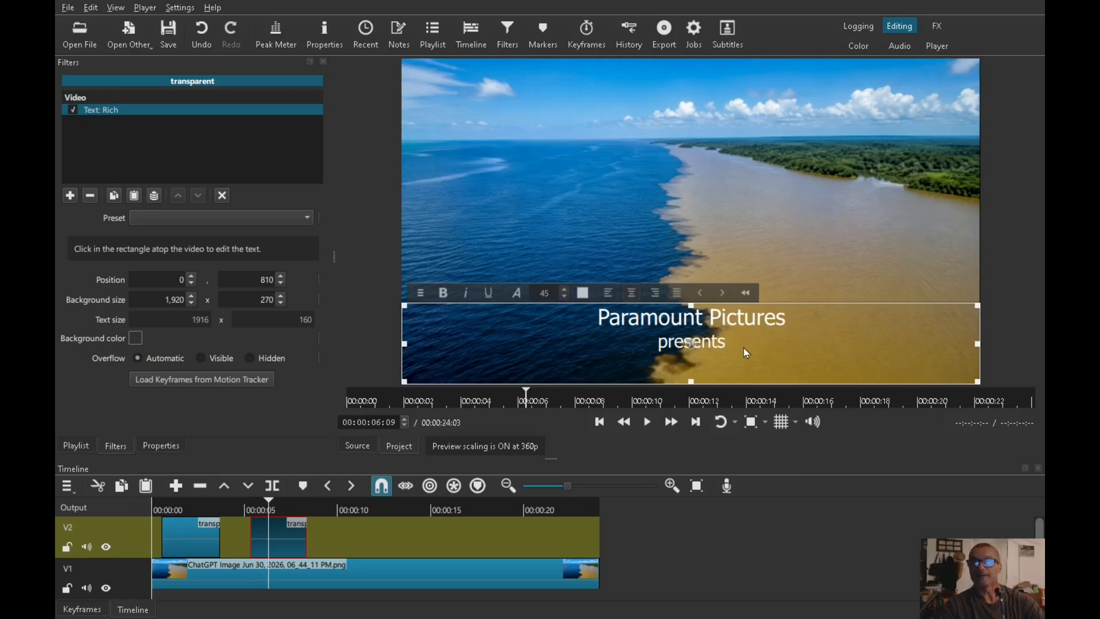
# - Change the font of both rich text lines to Limelight
pyautogui.moveTo(743, 347); pyautogui.dragTo(632, 348)
pyautogui.click(638, 355)
pyautogui.moveTo(868, 318); pyautogui.dragTo(573, 320)
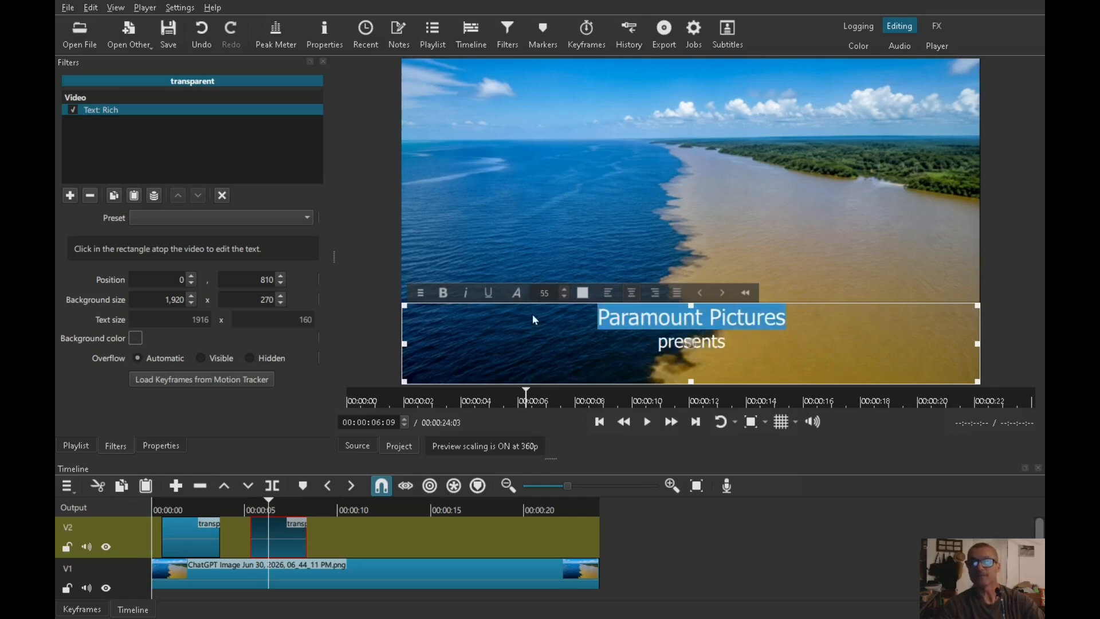
pyautogui.click(539, 335)
pyautogui.moveTo(736, 341); pyautogui.dragTo(547, 318)
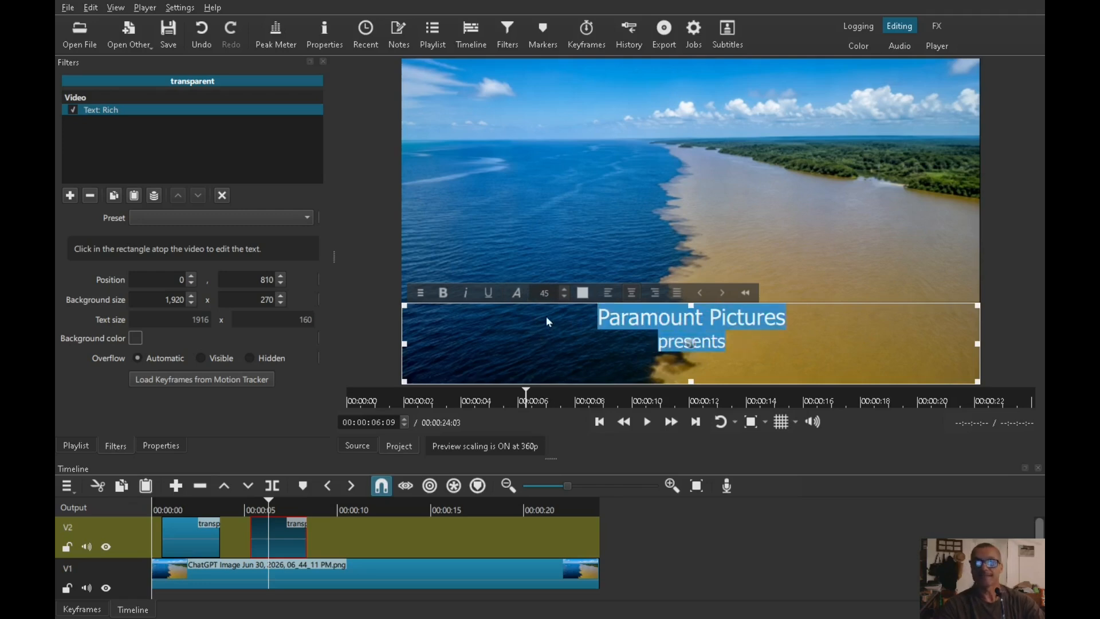
pyautogui.click(520, 294)
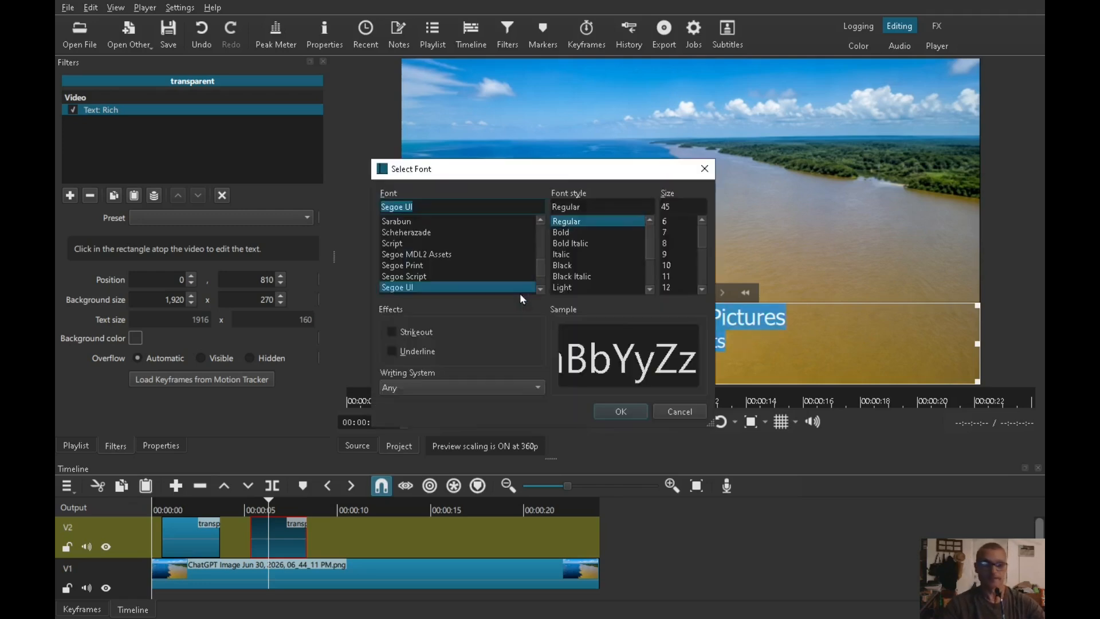
pyautogui.write('light')
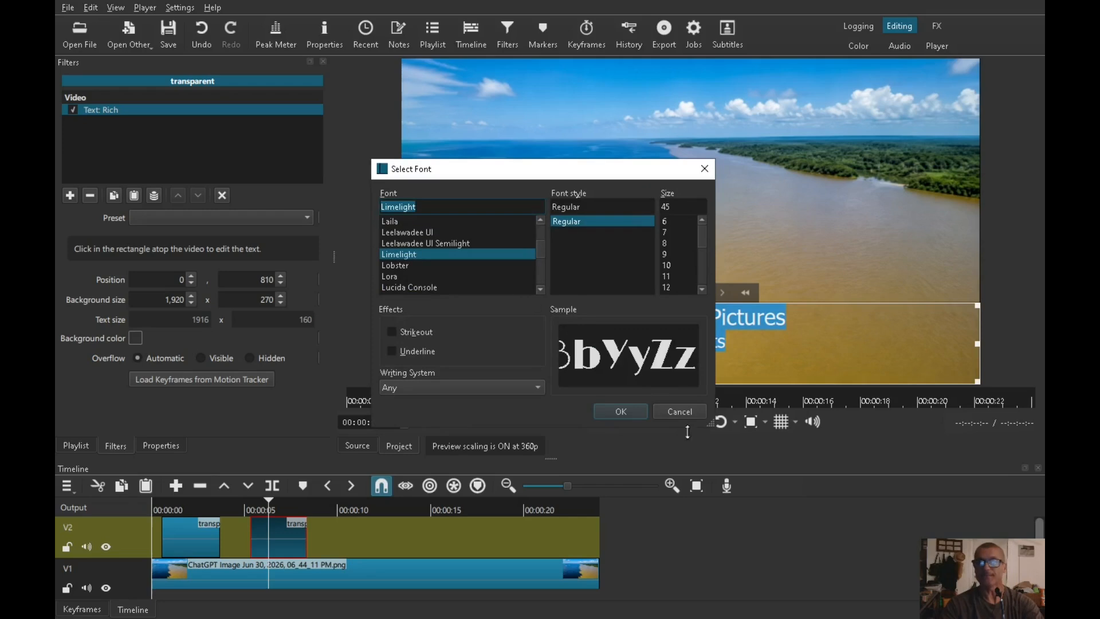
pyautogui.click(627, 410)
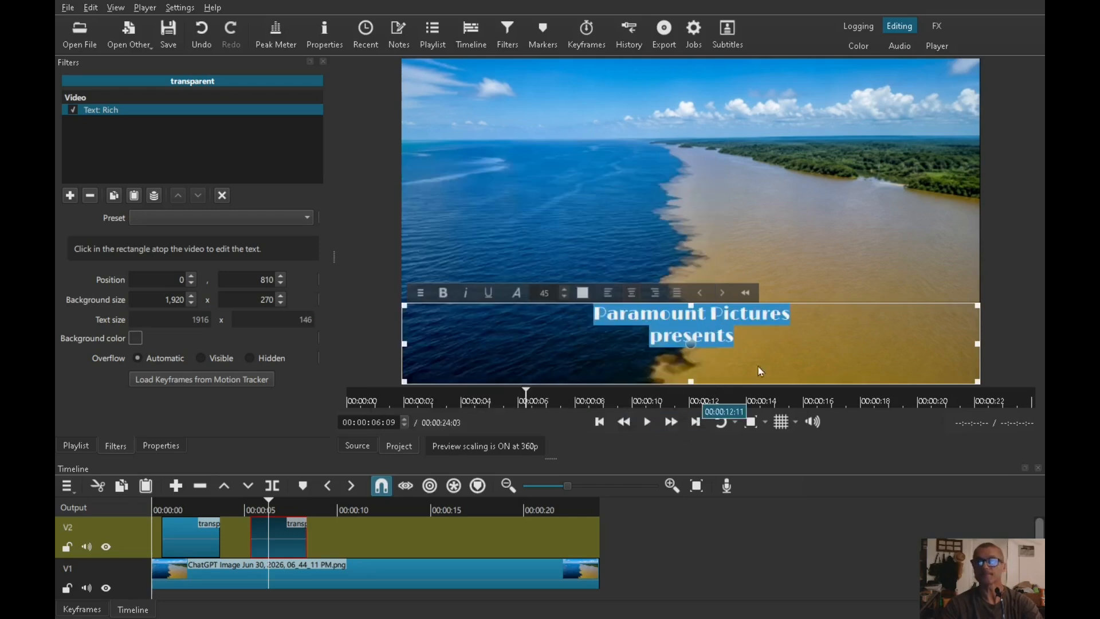
# - Set the text size of the "Paramount Pictures" line to 55
pyautogui.click(772, 353)
pyautogui.moveTo(764, 339); pyautogui.dragTo(643, 342)
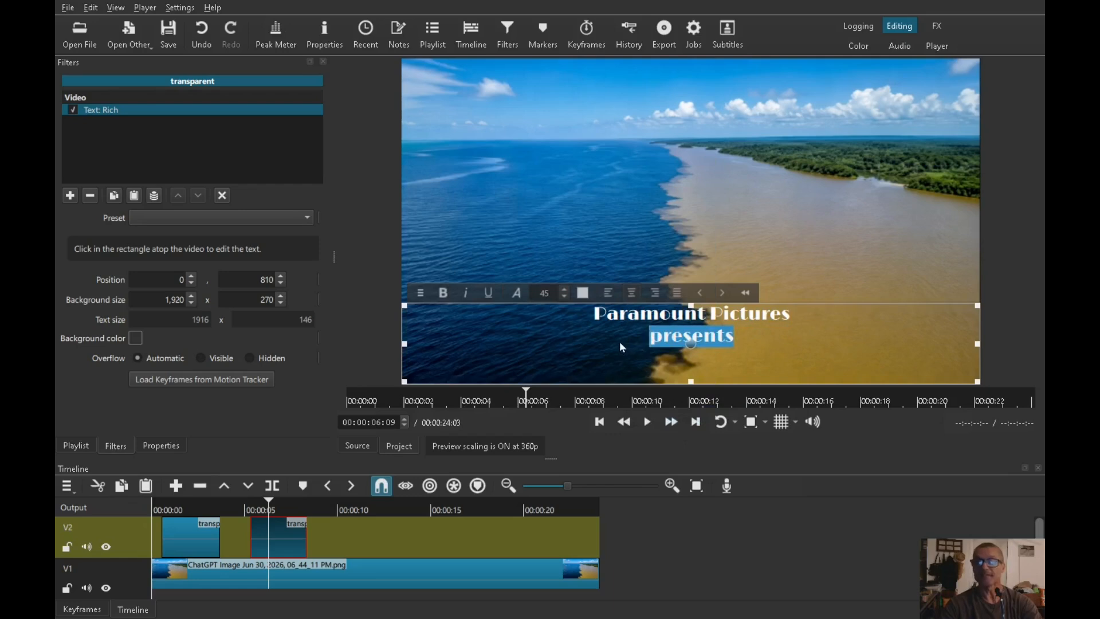
pyautogui.click(617, 336)
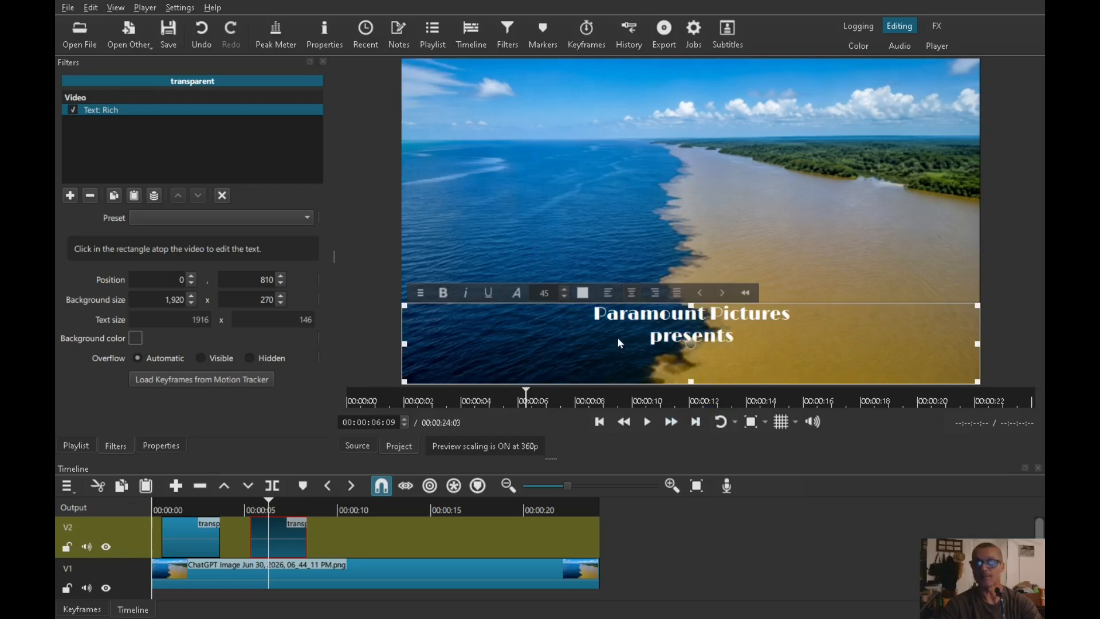
pyautogui.moveTo(579, 318); pyautogui.dragTo(799, 316)
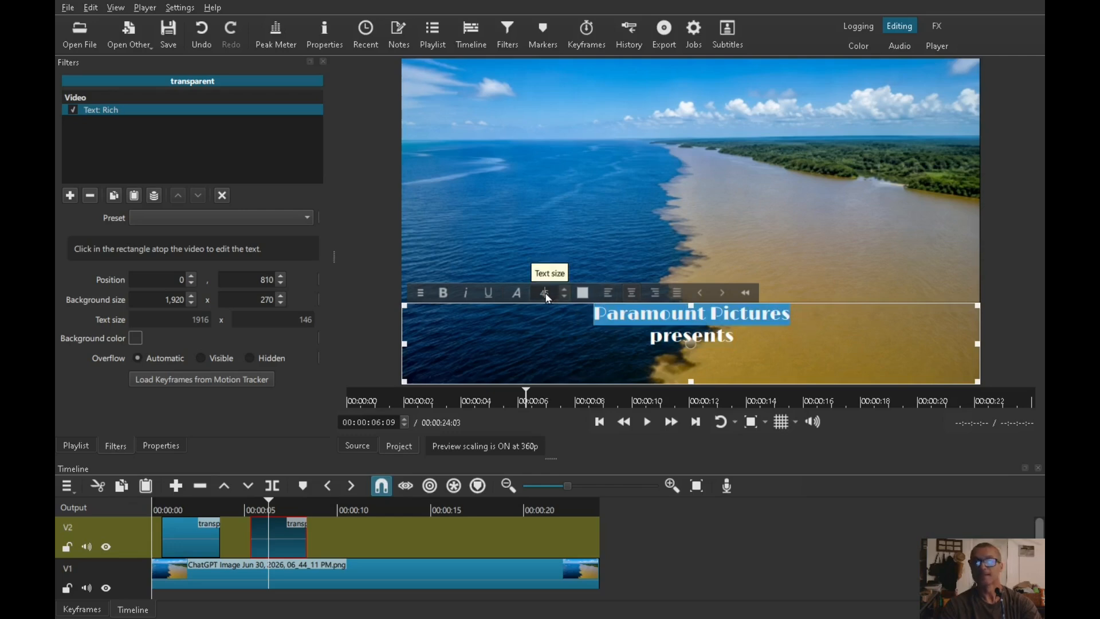
pyautogui.write('55')
pyautogui.press('Return')
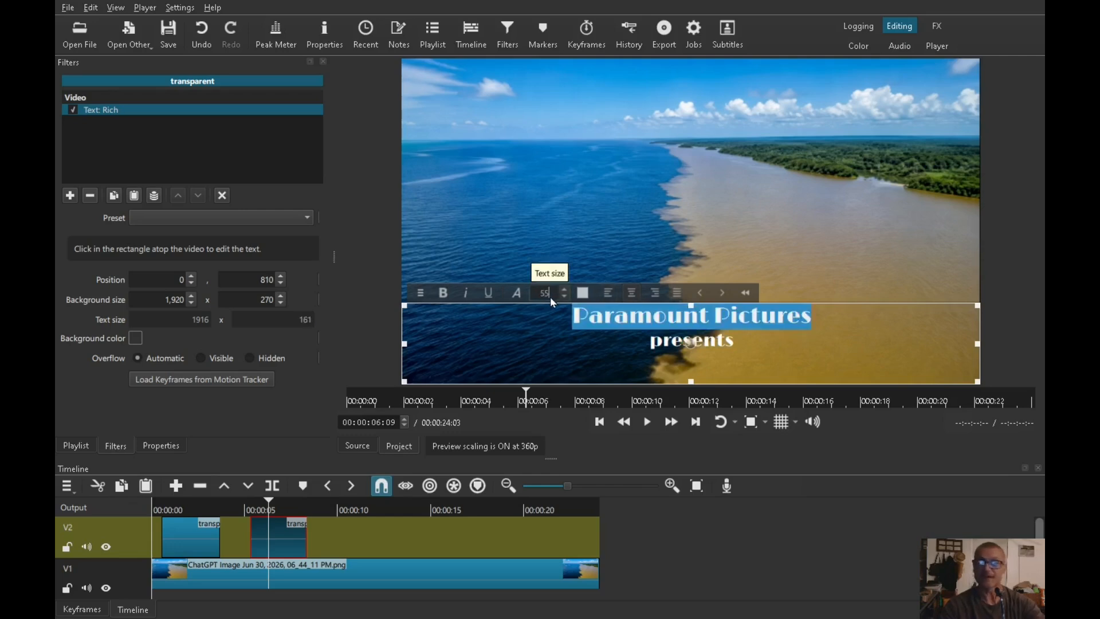
# - Move the rich text box over the blue water to position -533, 651, and deselect it
pyautogui.click(811, 340)
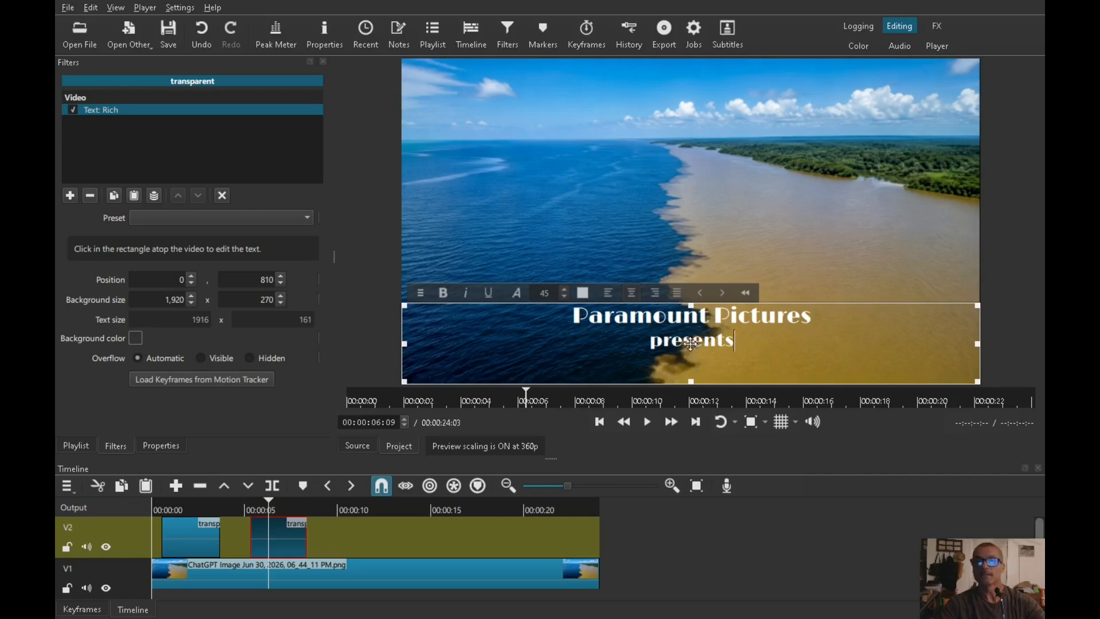
pyautogui.moveTo(681, 347); pyautogui.dragTo(519, 298)
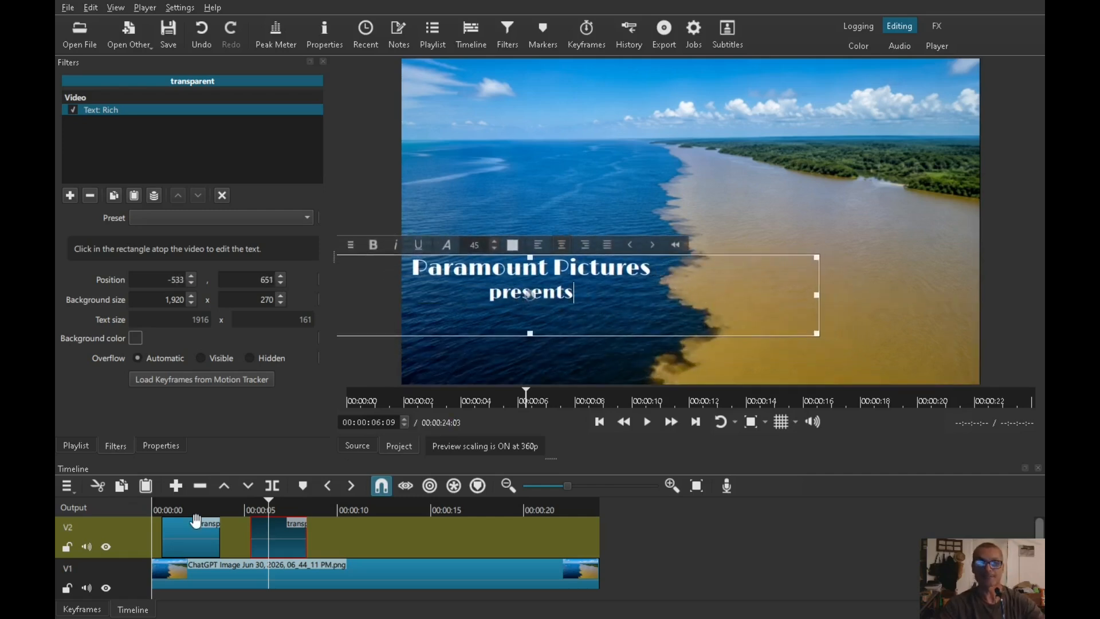
pyautogui.click(142, 553)
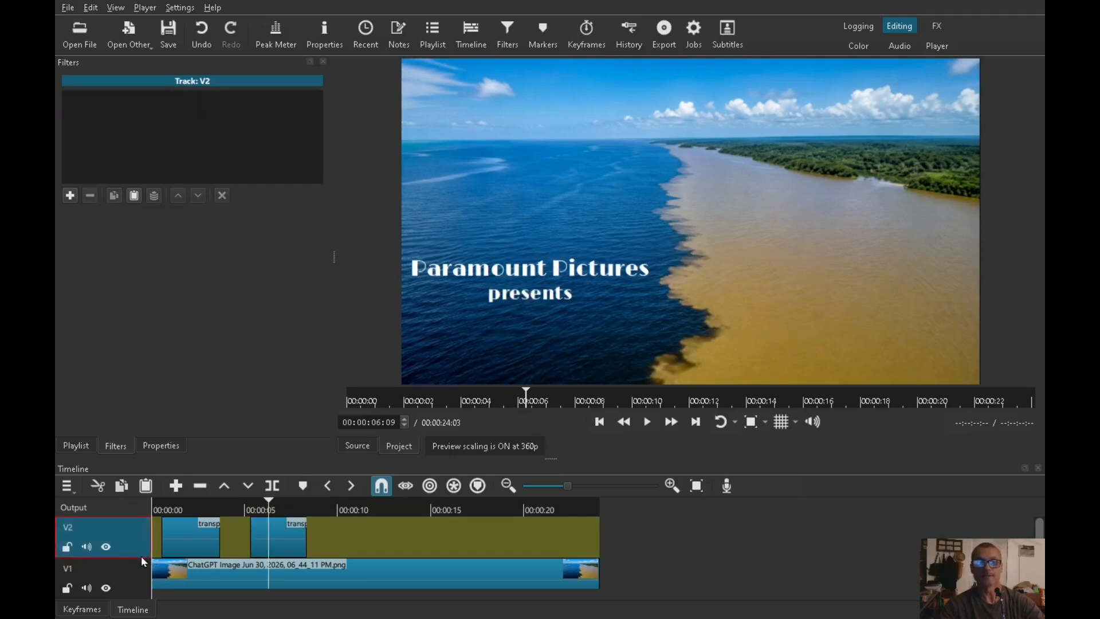
# - Compare the simple text title with the rich text title by previewing each clip's frame in the timeline
pyautogui.click(189, 504)
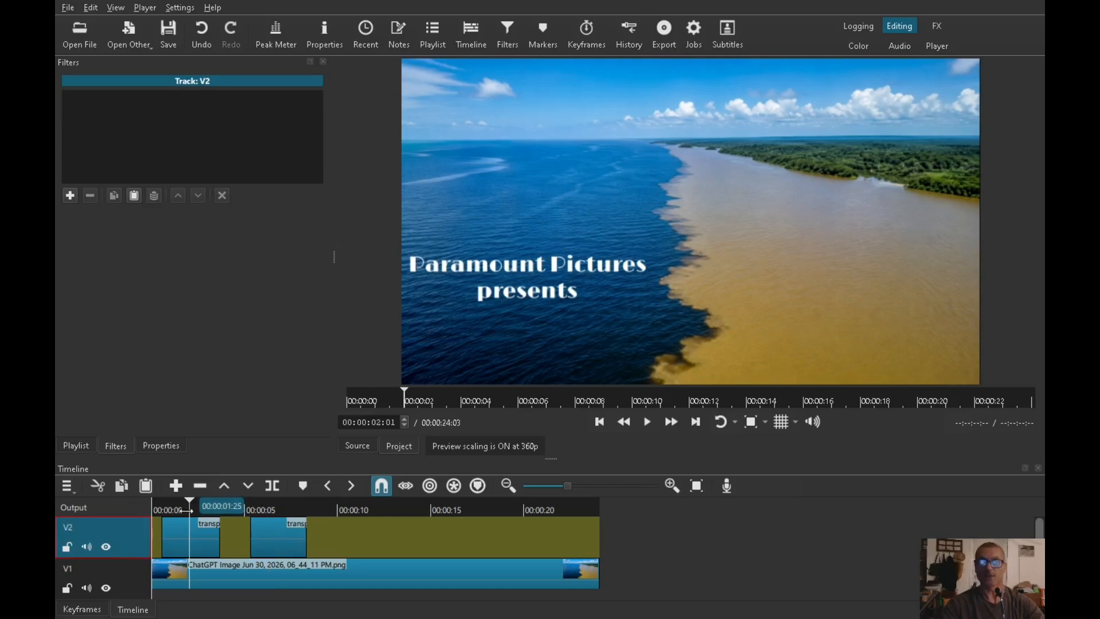
pyautogui.click(271, 507)
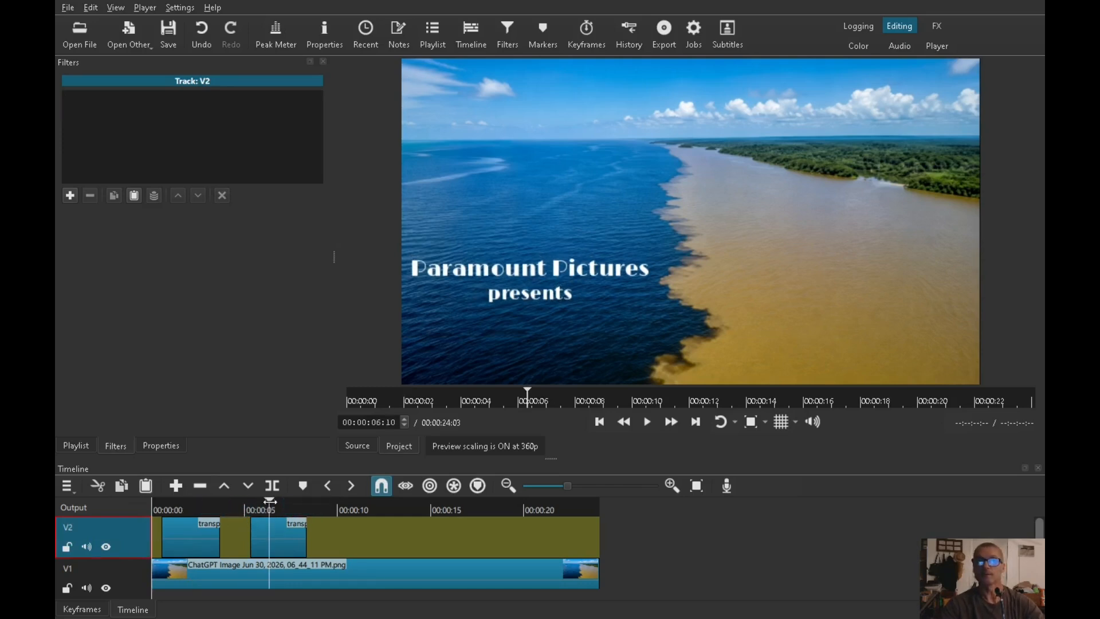
pyautogui.click(194, 508)
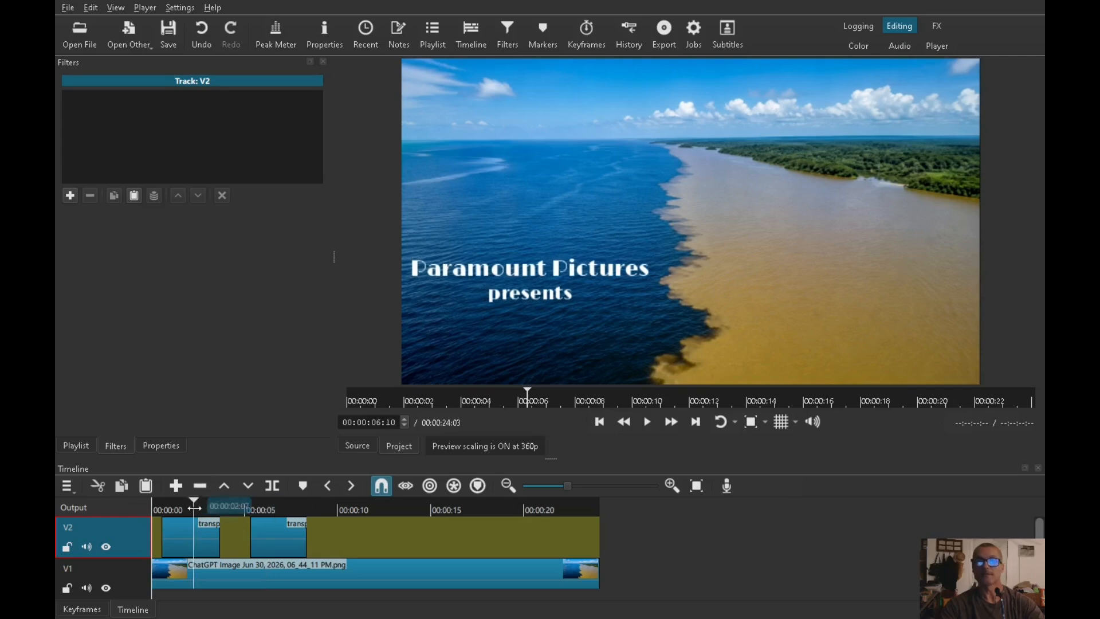
pyautogui.click(280, 504)
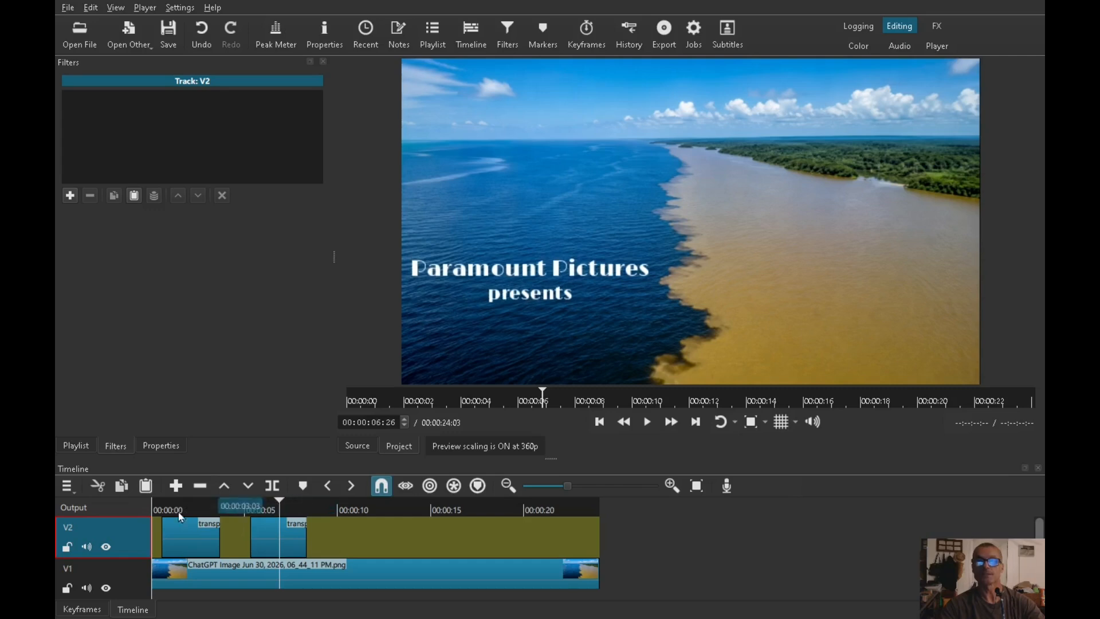
pyautogui.click(275, 504)
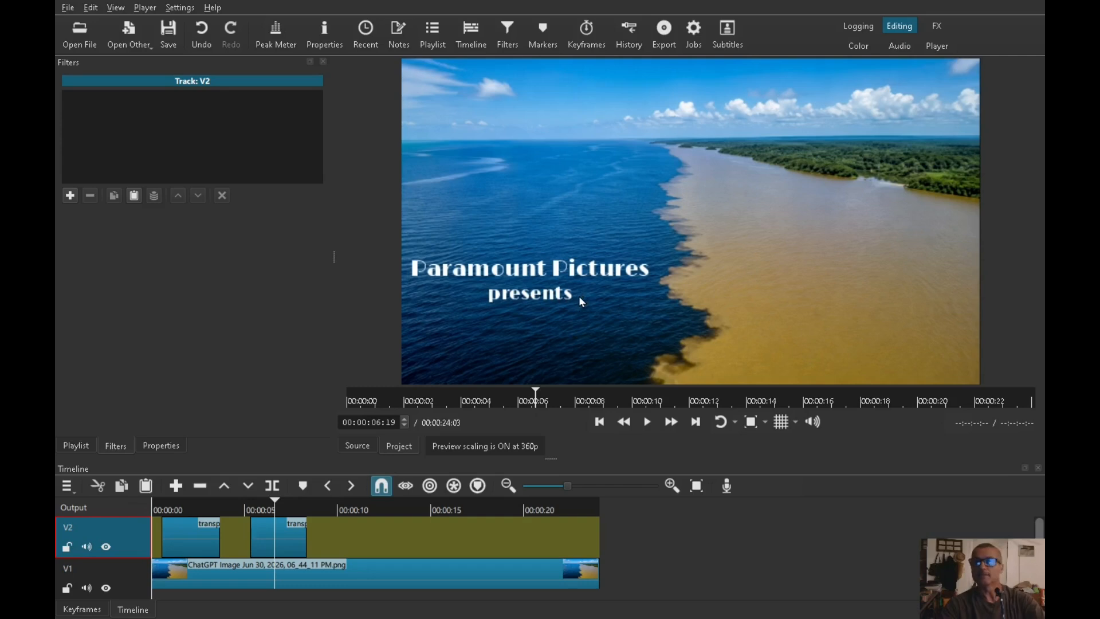
# - Move the rich text box to position 75, 510 and try italic, underline and bold on both lines
pyautogui.doubleClick(270, 536)
pyautogui.moveTo(533, 295); pyautogui.dragTo(535, 232)
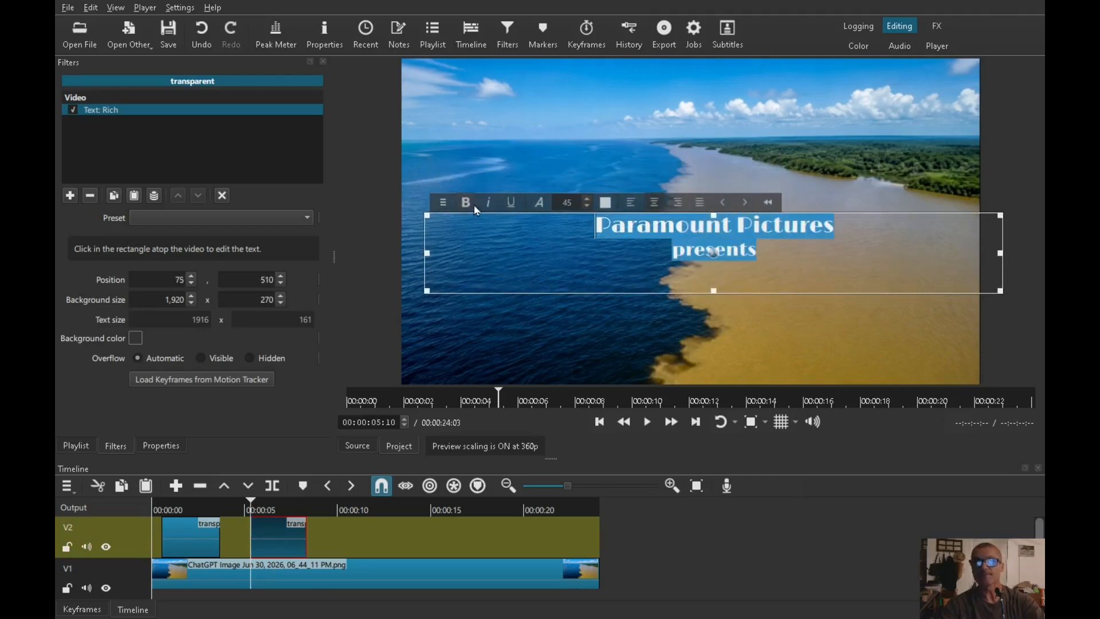
pyautogui.click(490, 204)
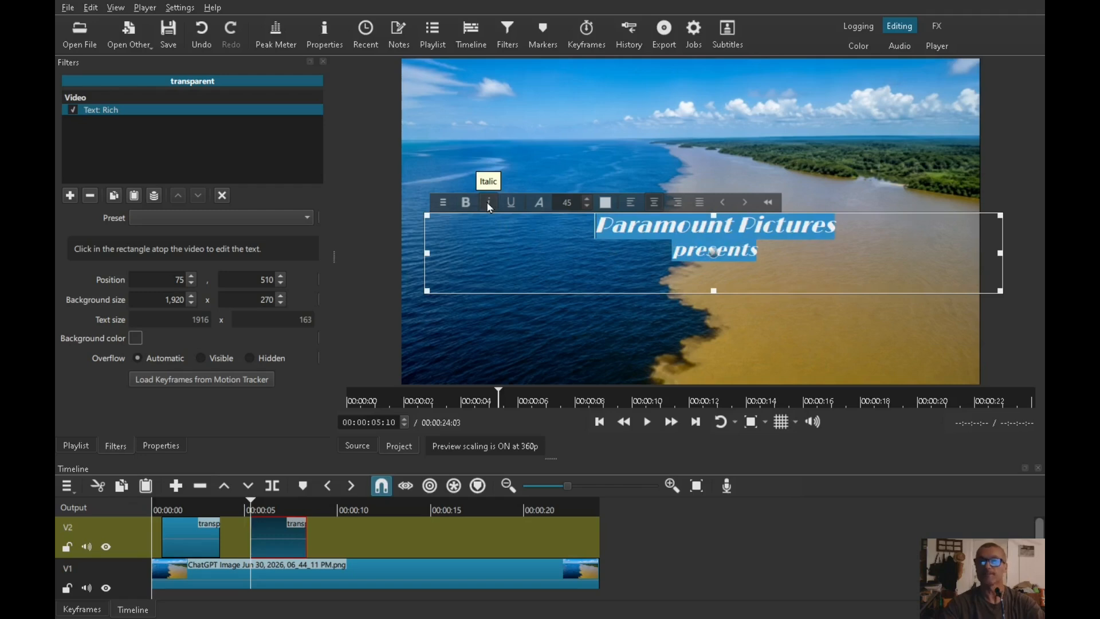
pyautogui.click(518, 236)
pyautogui.moveTo(518, 242); pyautogui.dragTo(843, 283)
pyautogui.click(510, 204)
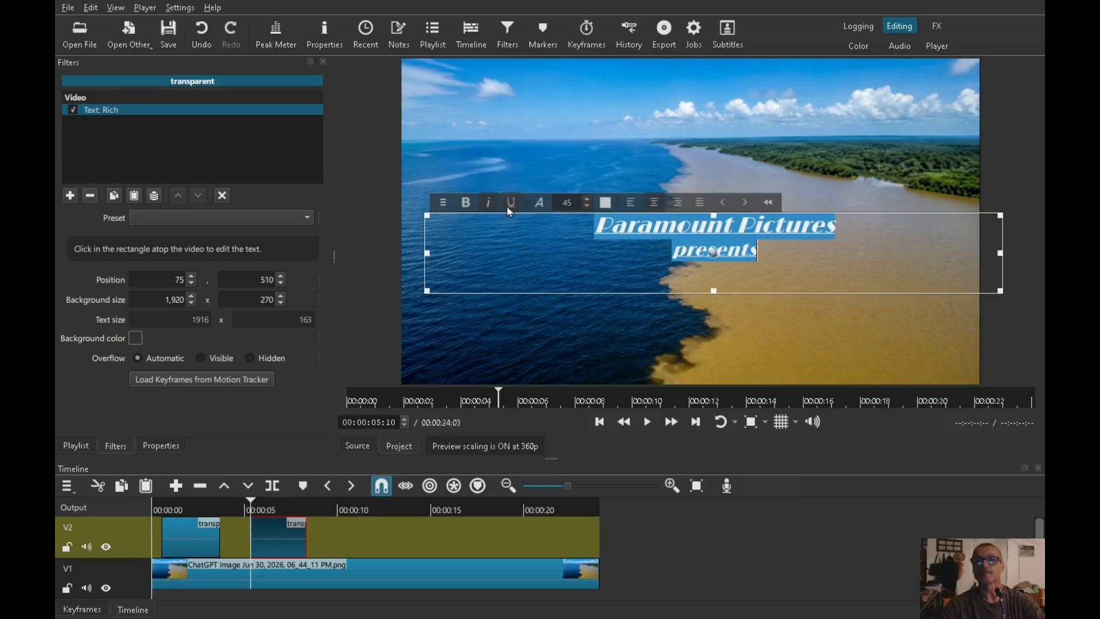
pyautogui.click(517, 227)
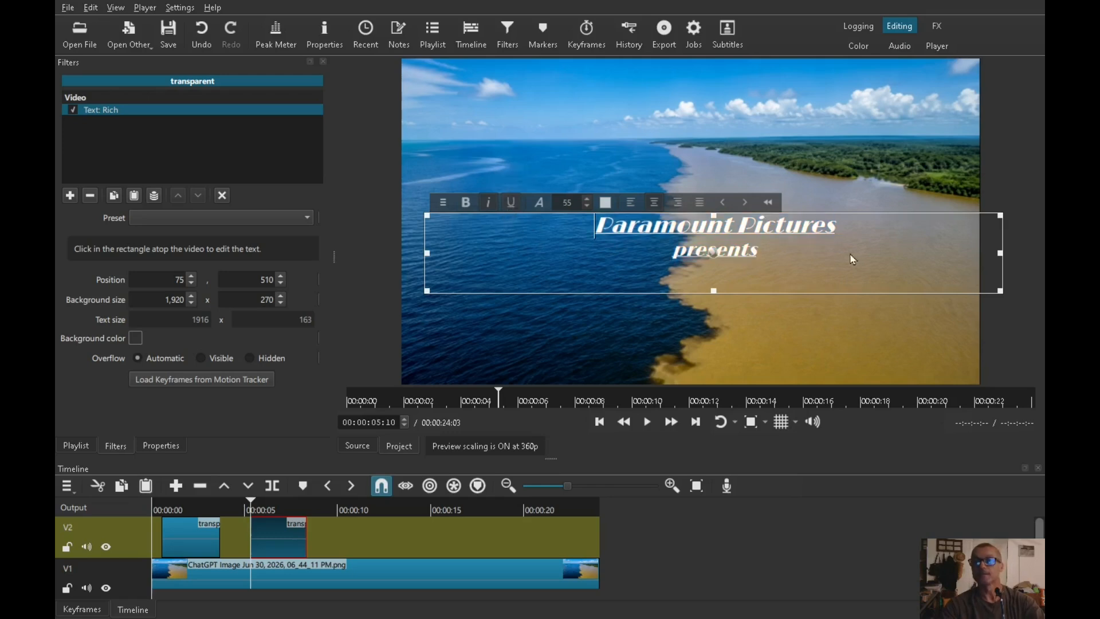
pyautogui.hotkey('ctrl', 'a')
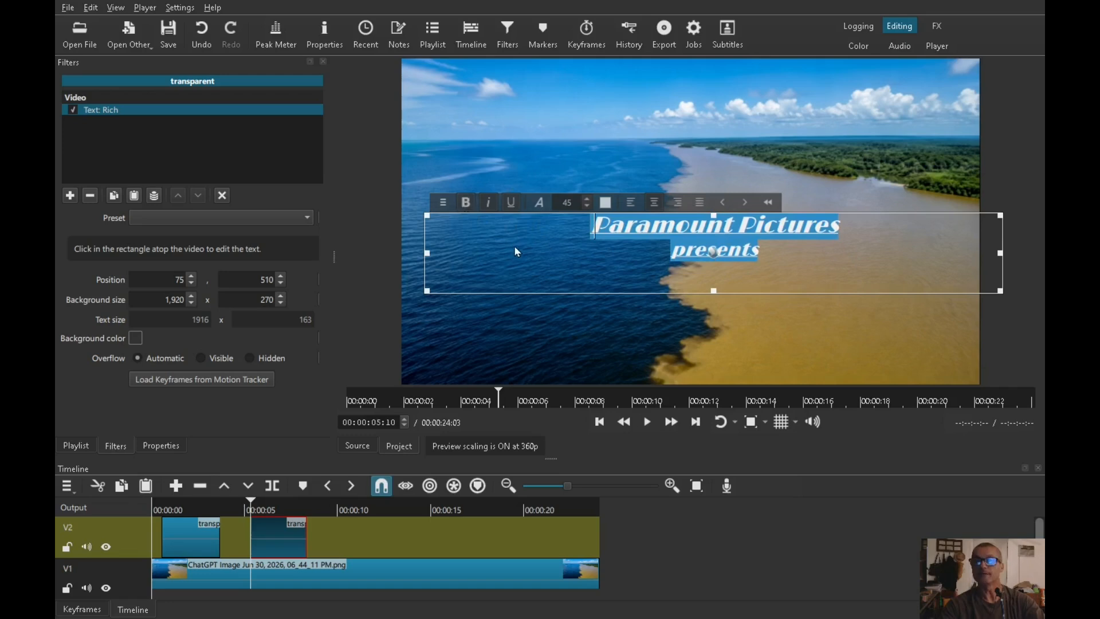
# - Remove the italic, underline and bold formatting from both rich text lines
pyautogui.click(514, 249)
pyautogui.moveTo(783, 256); pyautogui.dragTo(562, 221)
pyautogui.click(489, 203)
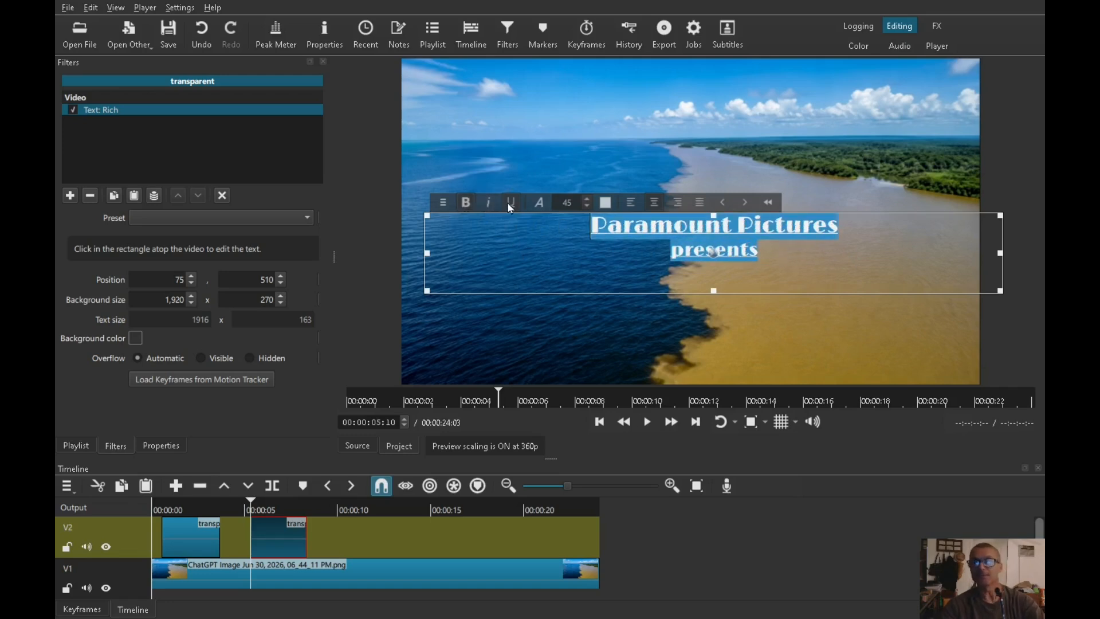
pyautogui.click(512, 208)
pyautogui.click(466, 202)
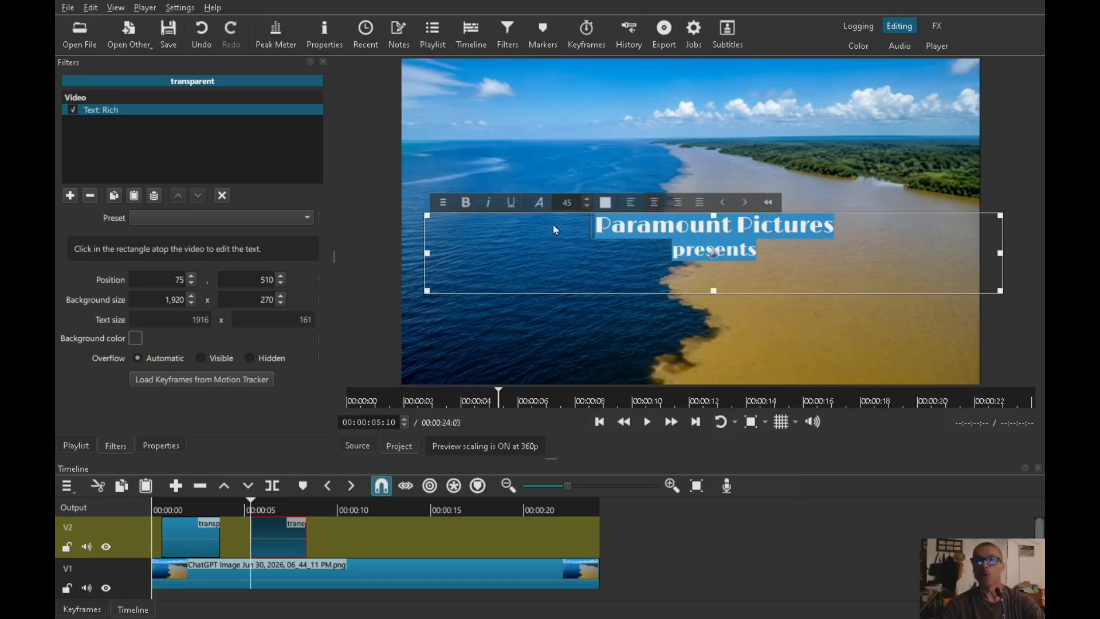
# - Try left, center, right and justified alignment on both rich text lines, and return them to center alignment
pyautogui.click(578, 248)
pyautogui.moveTo(786, 259); pyautogui.dragTo(584, 224)
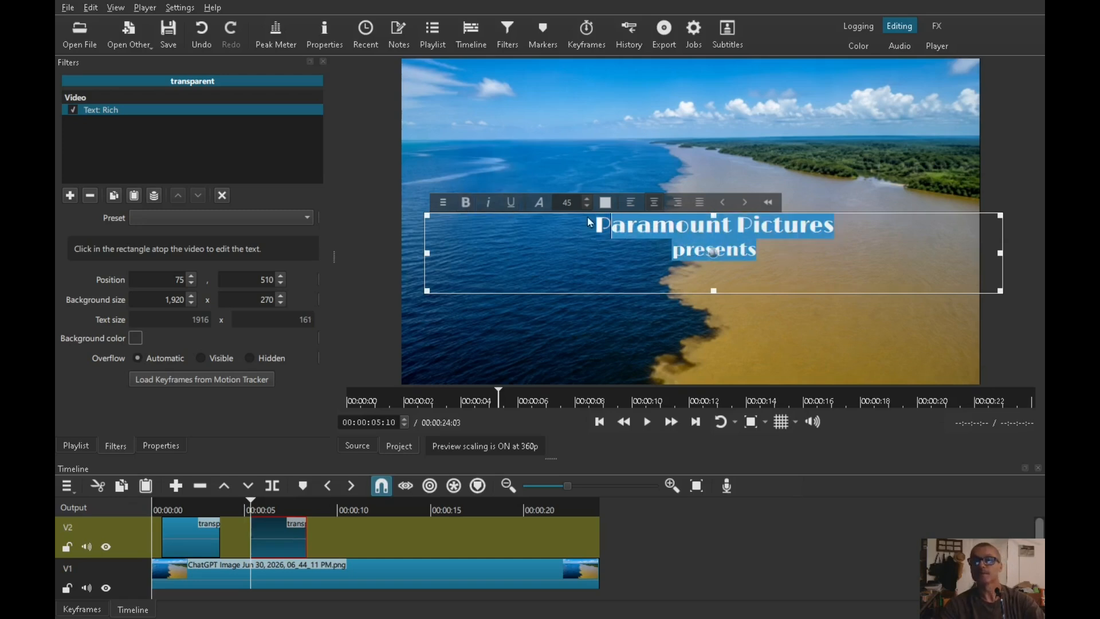
pyautogui.click(632, 203)
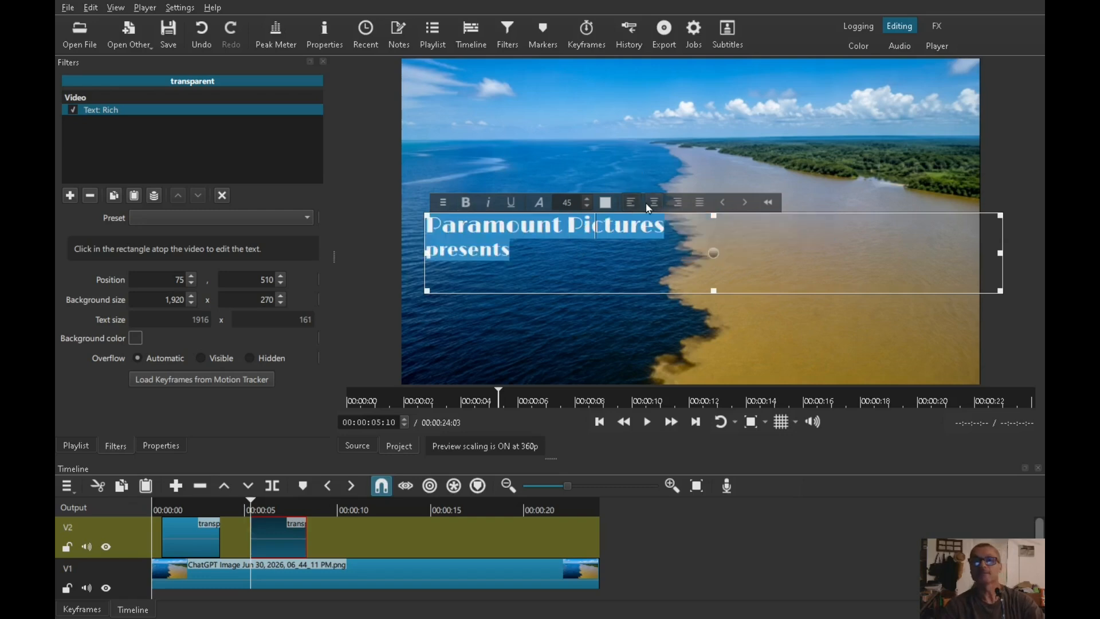
pyautogui.click(652, 208)
pyautogui.click(679, 206)
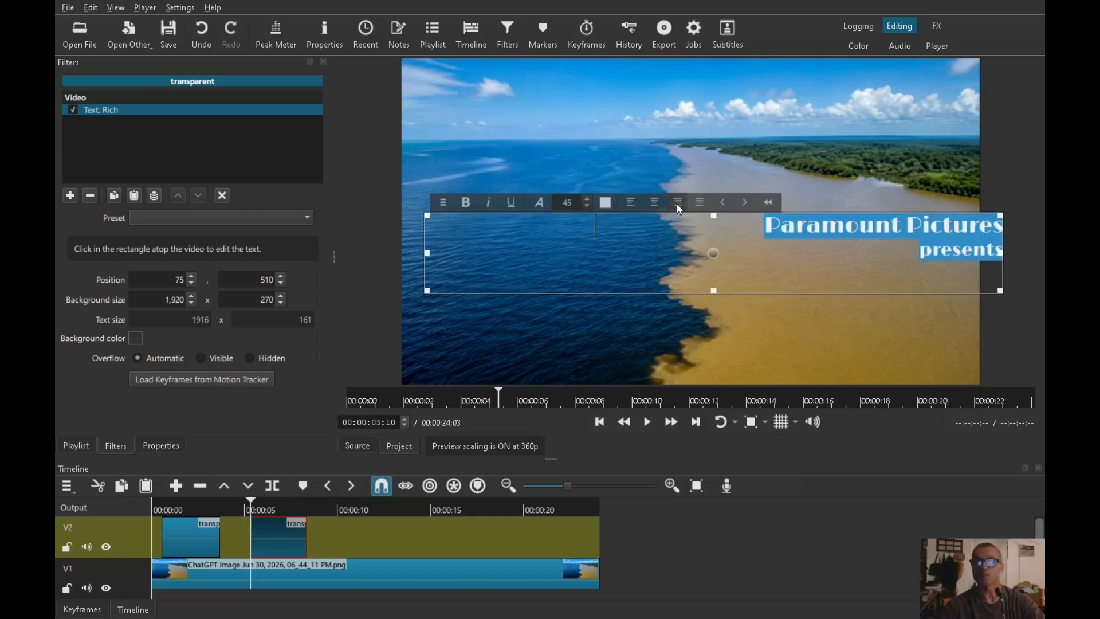
pyautogui.click(706, 204)
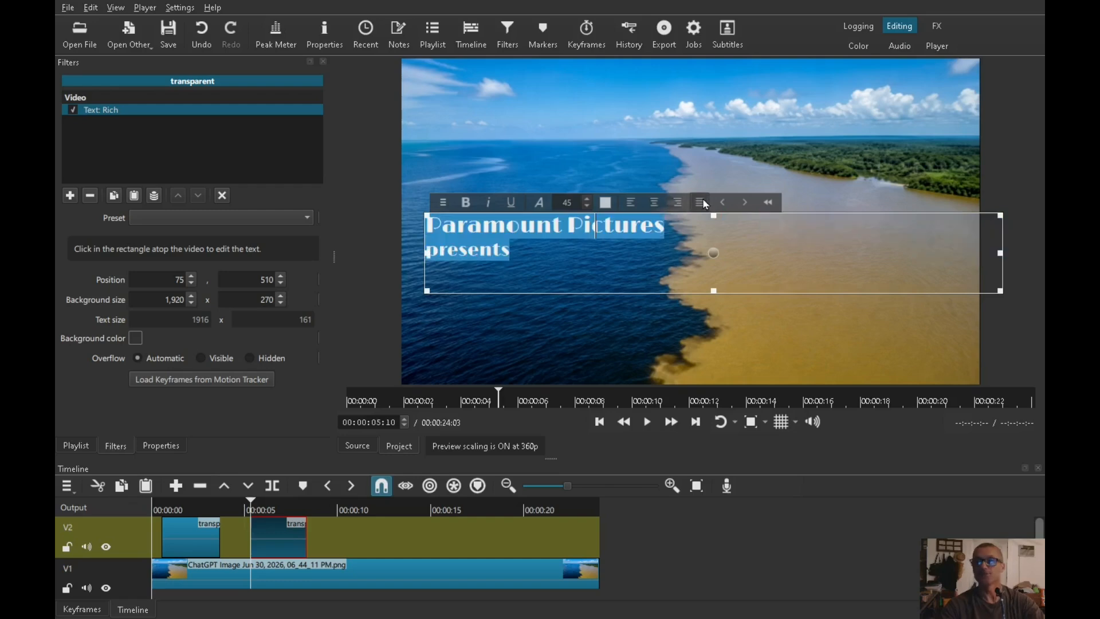
pyautogui.click(654, 207)
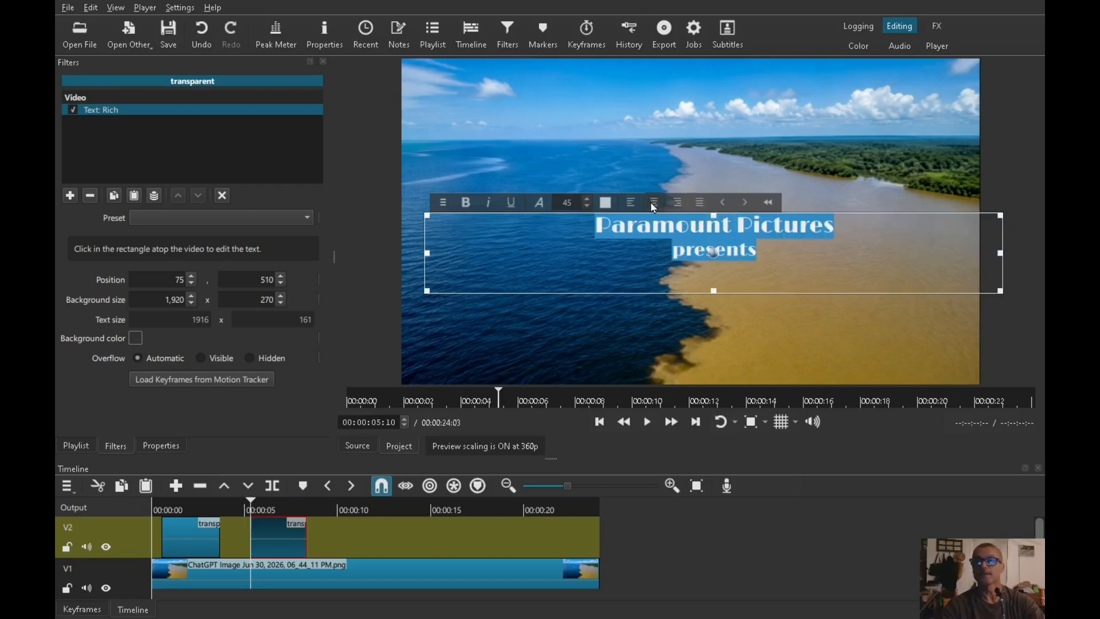
# - Collapse and expand the rich text formatting controls, and examine their File, Edit, Select All and Insert Table commands
pyautogui.click(768, 204)
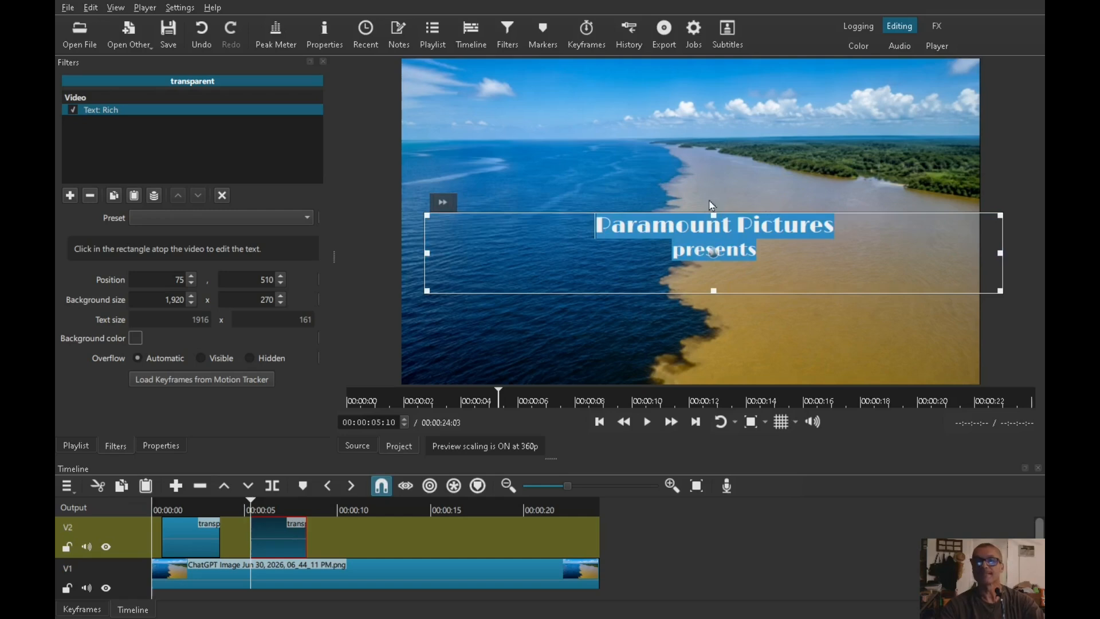
pyautogui.click(444, 205)
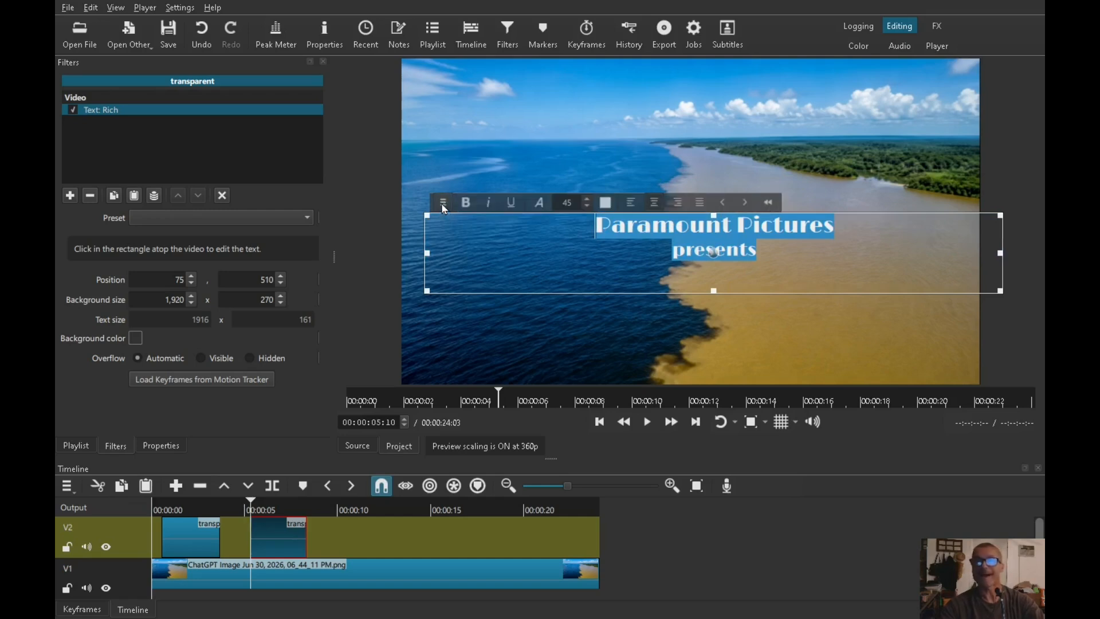
pyautogui.click(444, 204)
pyautogui.moveTo(461, 207)
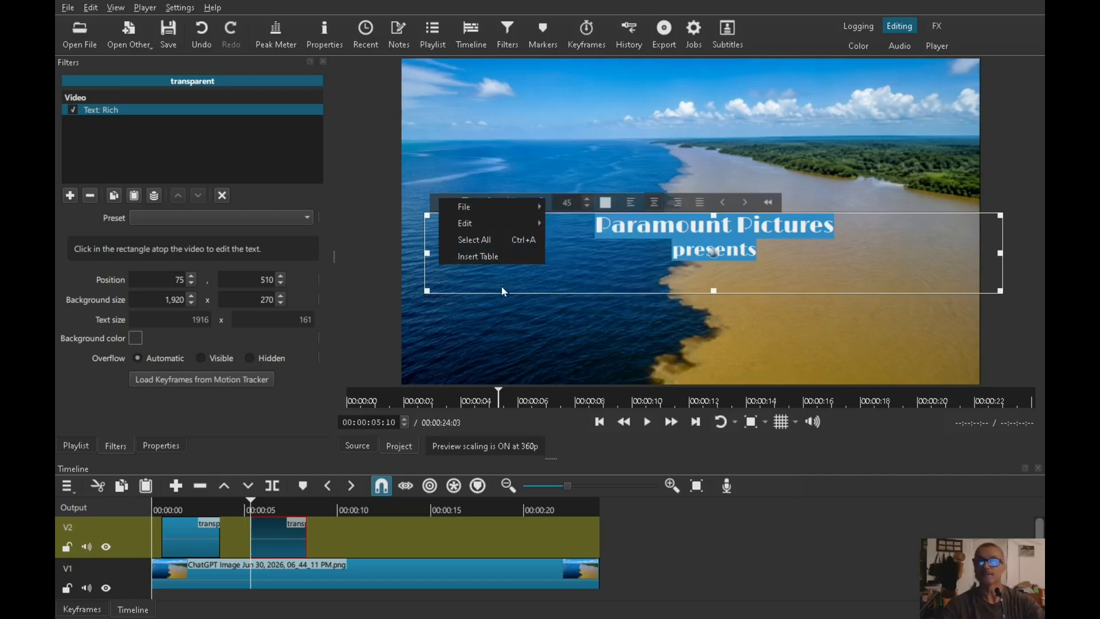
pyautogui.click(565, 279)
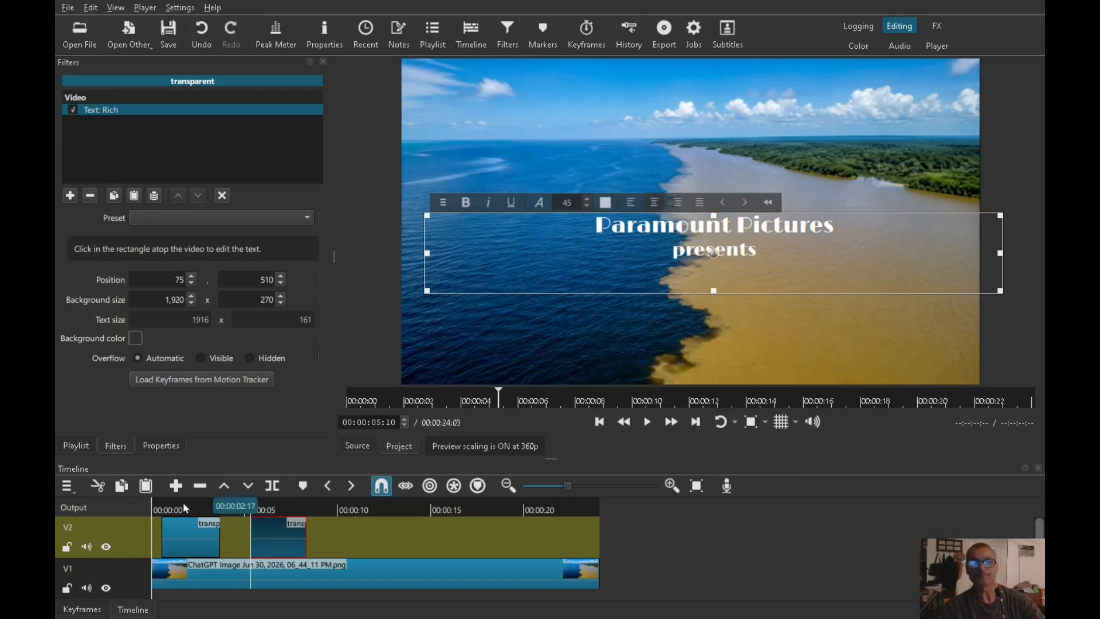
# - Add a fade-in and a fade-out to the rich text clip on track V2
pyautogui.click(161, 519)
pyautogui.click(254, 537)
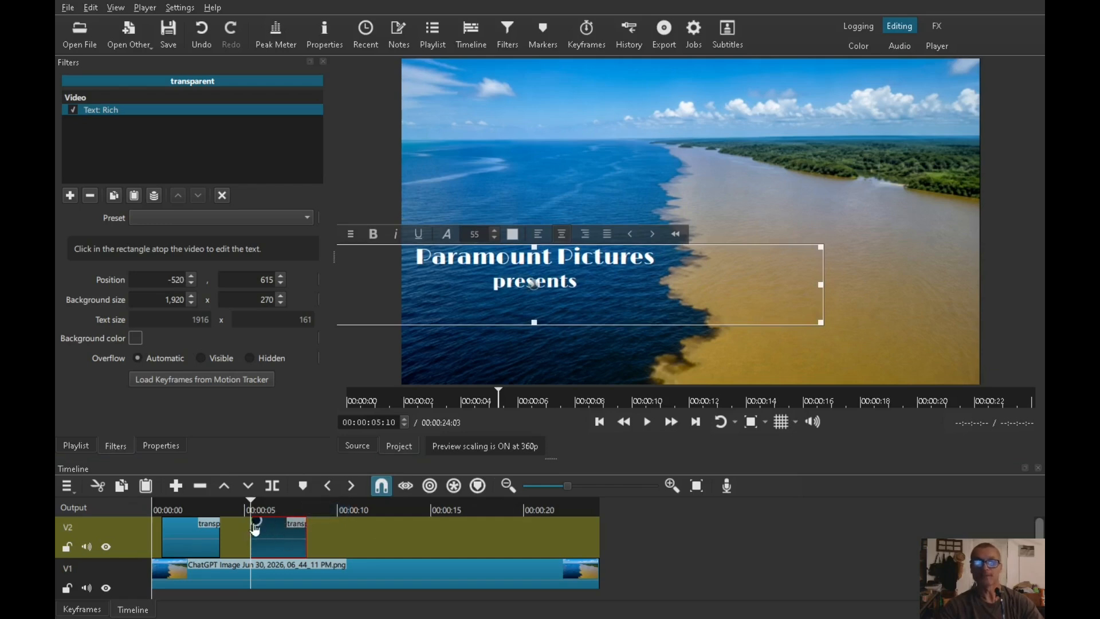
pyautogui.moveTo(257, 529); pyautogui.dragTo(291, 533)
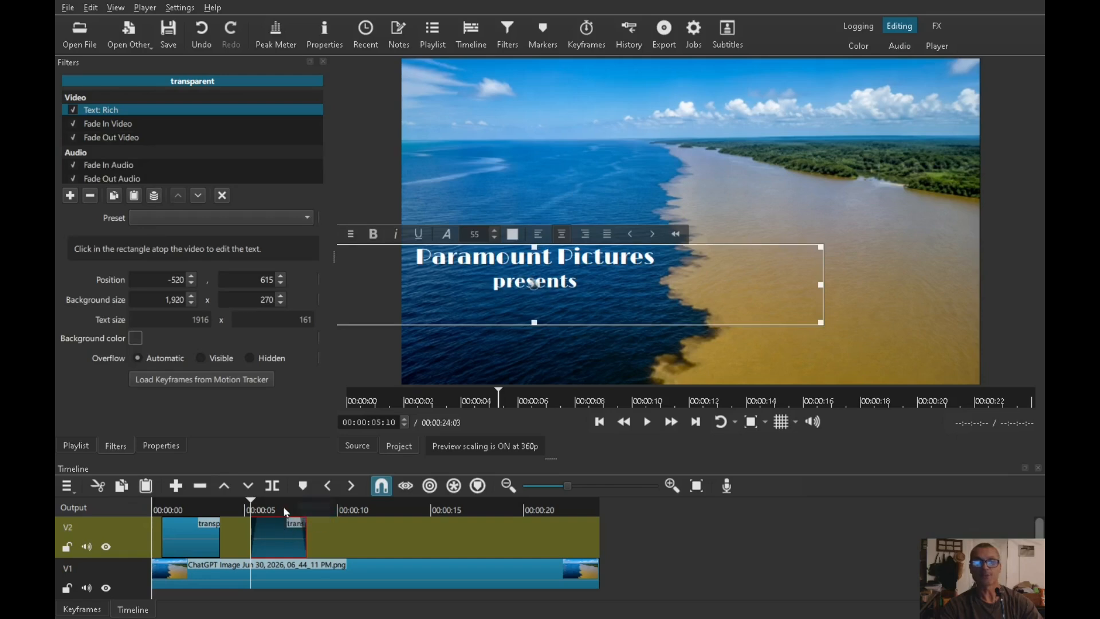
# - Play the timeline from just before the rich text clip to preview the title's fade-in
pyautogui.click(235, 508)
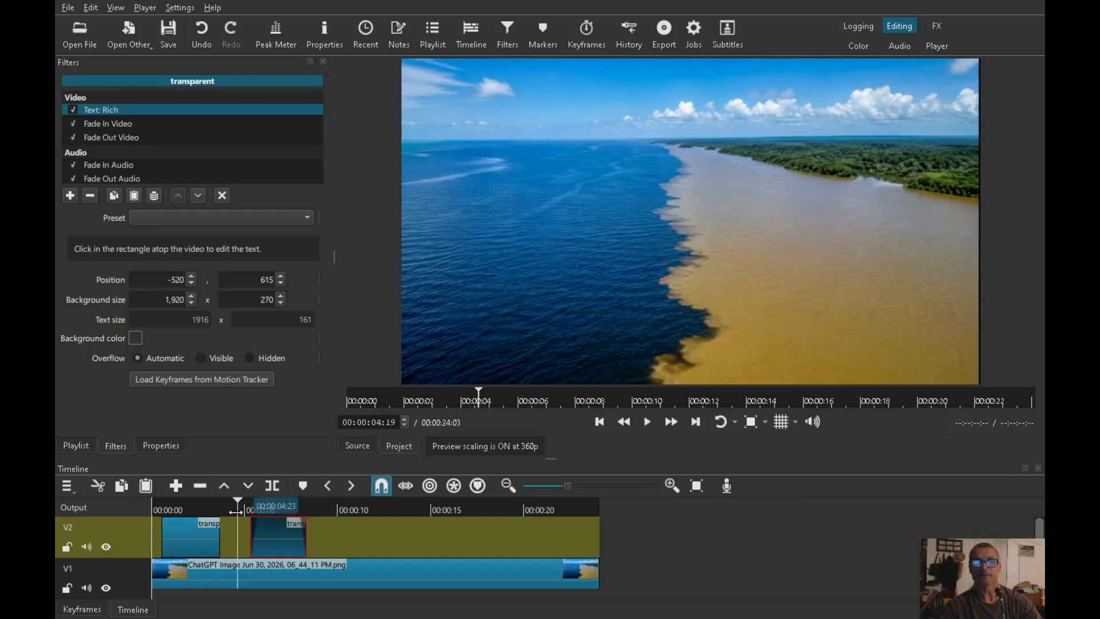
pyautogui.click(140, 549)
pyautogui.press('space')
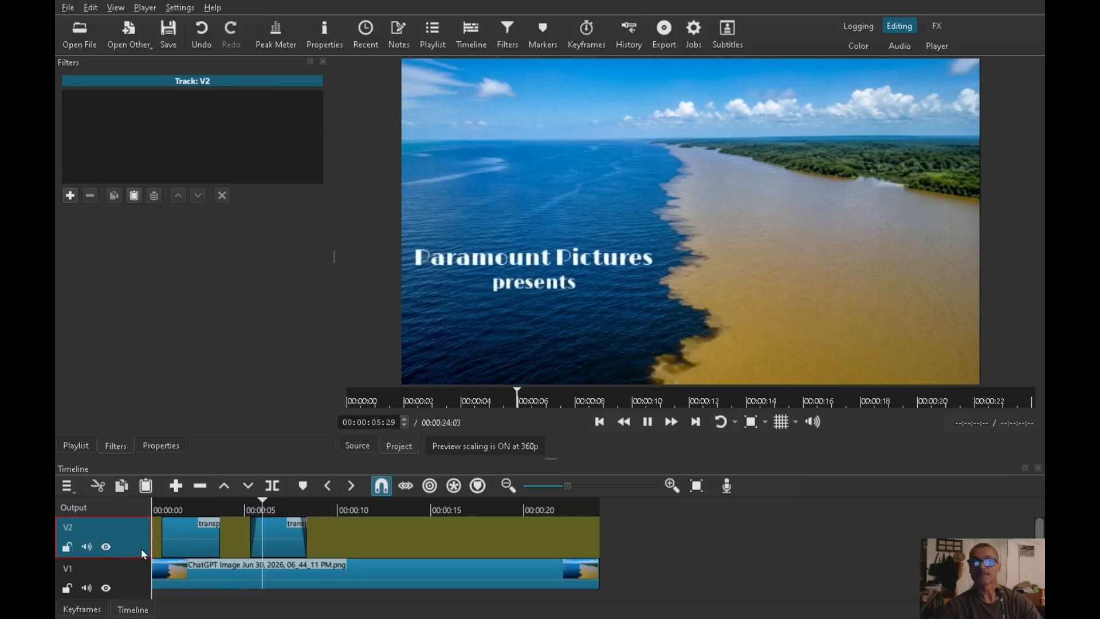
pyautogui.press('space')
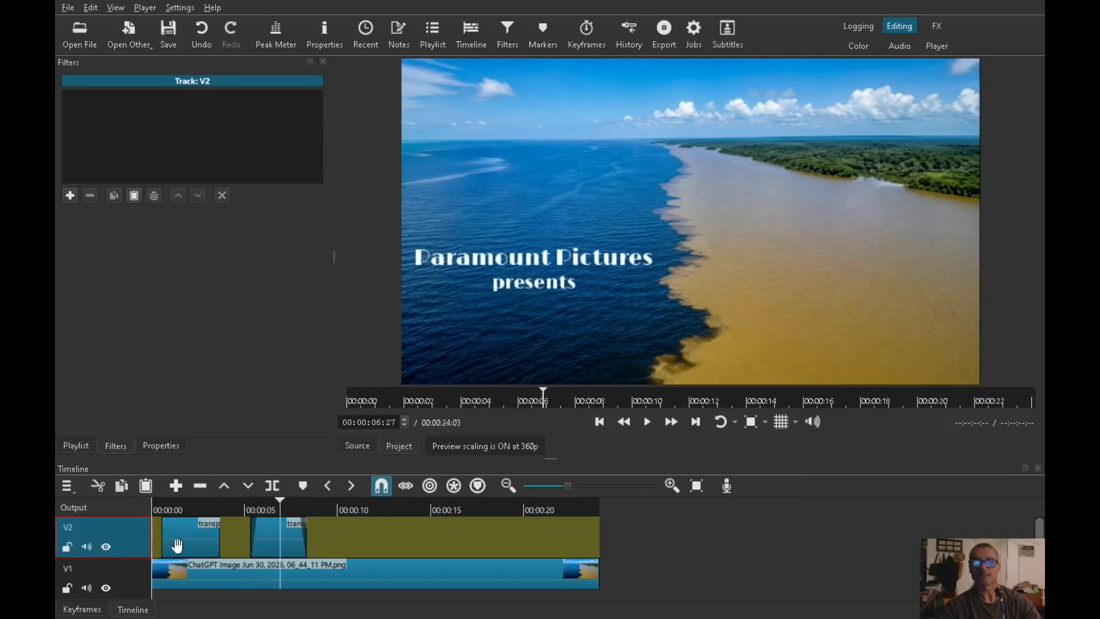
# - Shorten the rich text clip on track V2 from its end, and copy the clip
pyautogui.moveTo(306, 542); pyautogui.dragTo(292, 553)
pyautogui.click(276, 545)
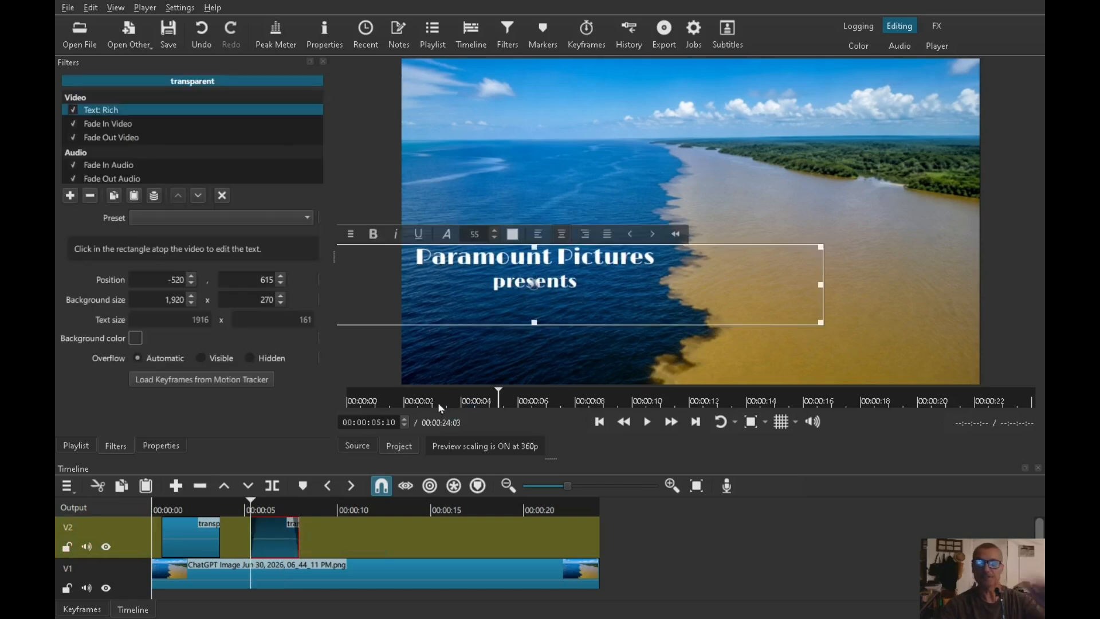
pyautogui.rightClick(279, 542)
pyautogui.click(317, 298)
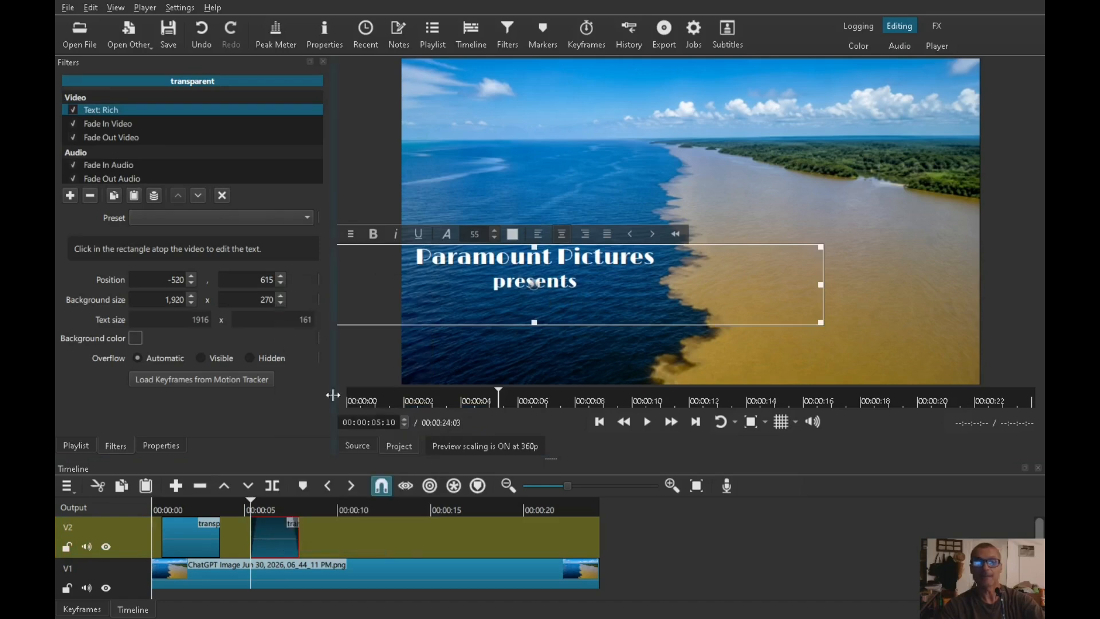
# - Paste three copies of the rich text clip on V2 starting at 00:00:08:21, and space the last two copies apart
pyautogui.click(314, 507)
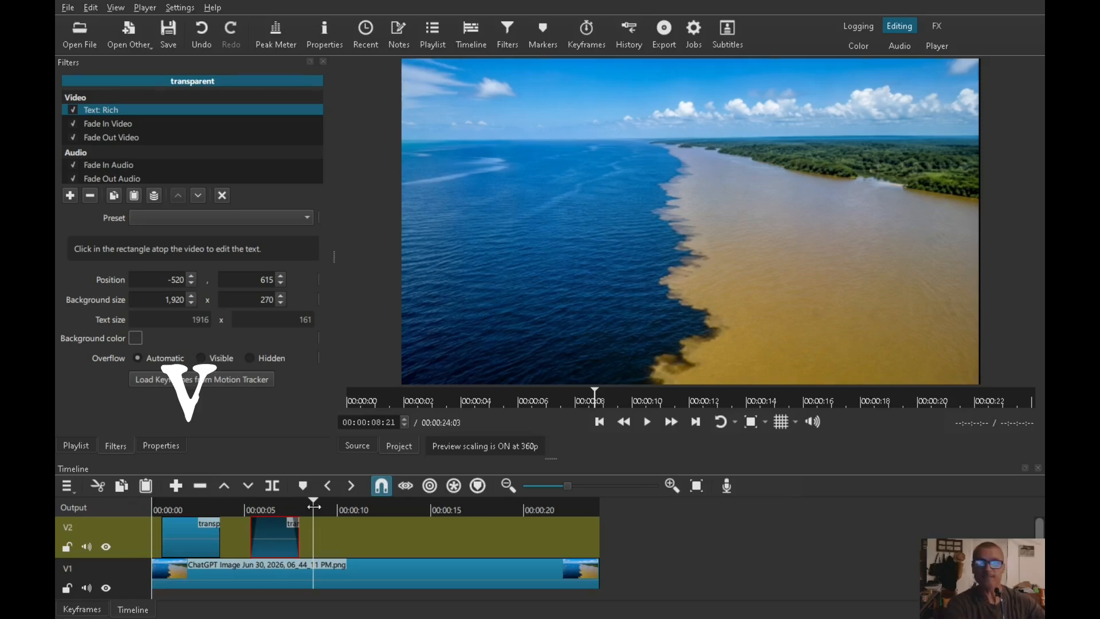
pyautogui.press('v')
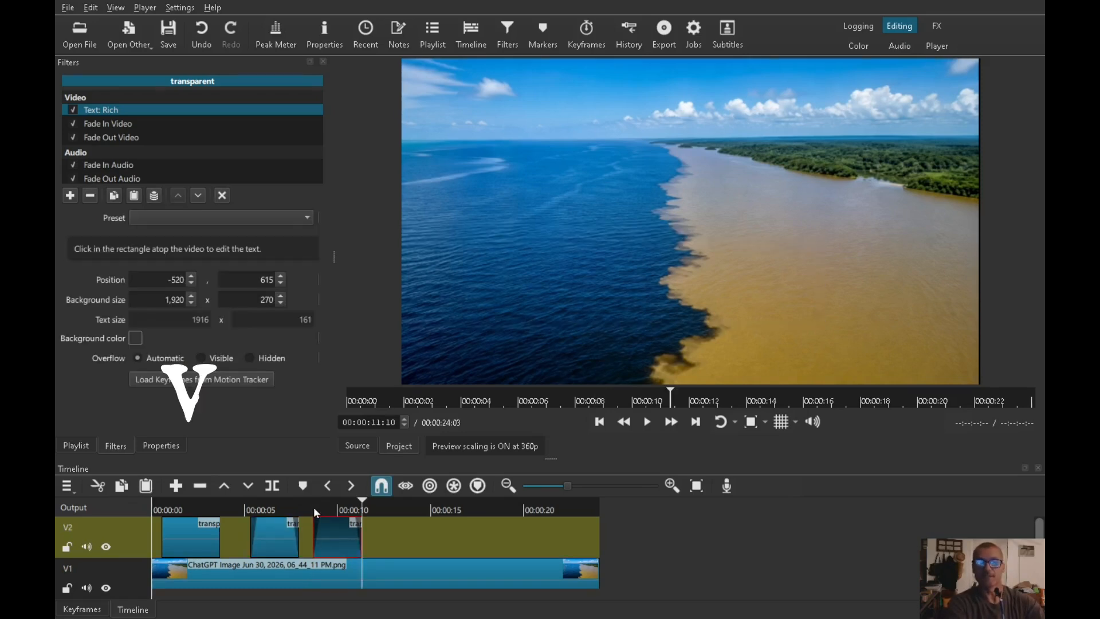
pyautogui.press('v')
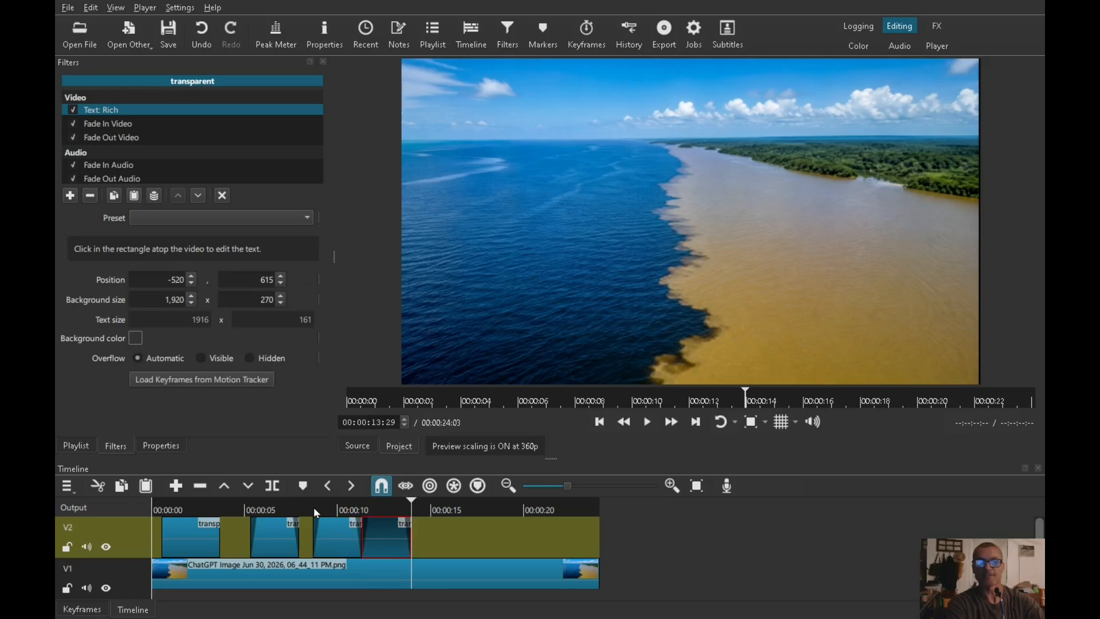
pyautogui.press('v')
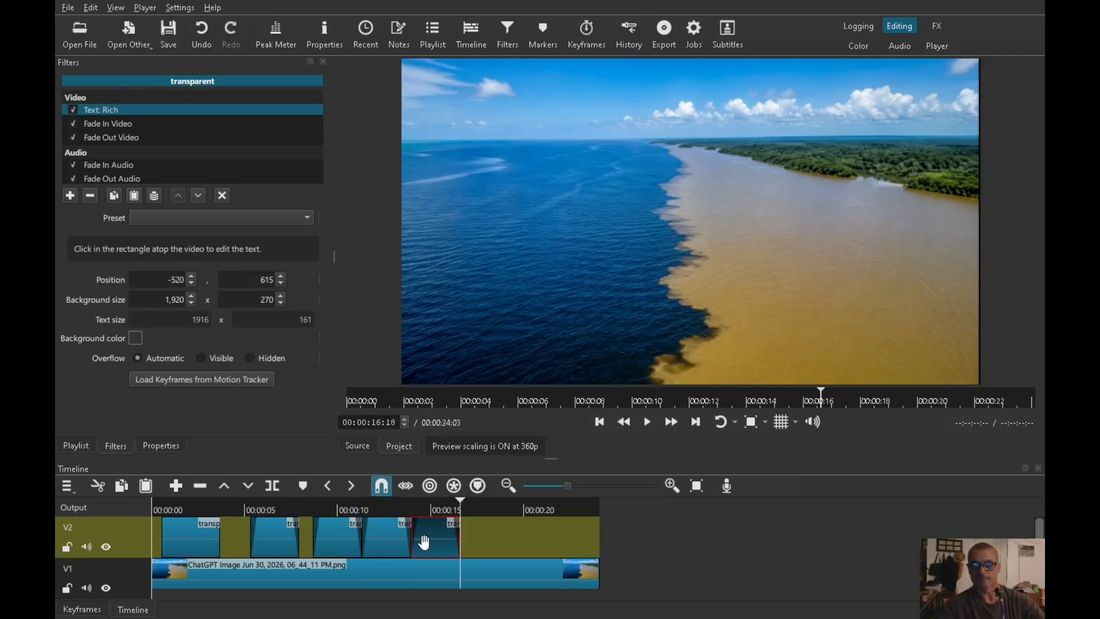
pyautogui.moveTo(425, 541)
pyautogui.mouseDown()
pyautogui.moveTo(543, 536)
pyautogui.moveTo(346, 540)
pyautogui.moveTo(467, 547)
pyautogui.moveTo(435, 541)
pyautogui.mouseUp()
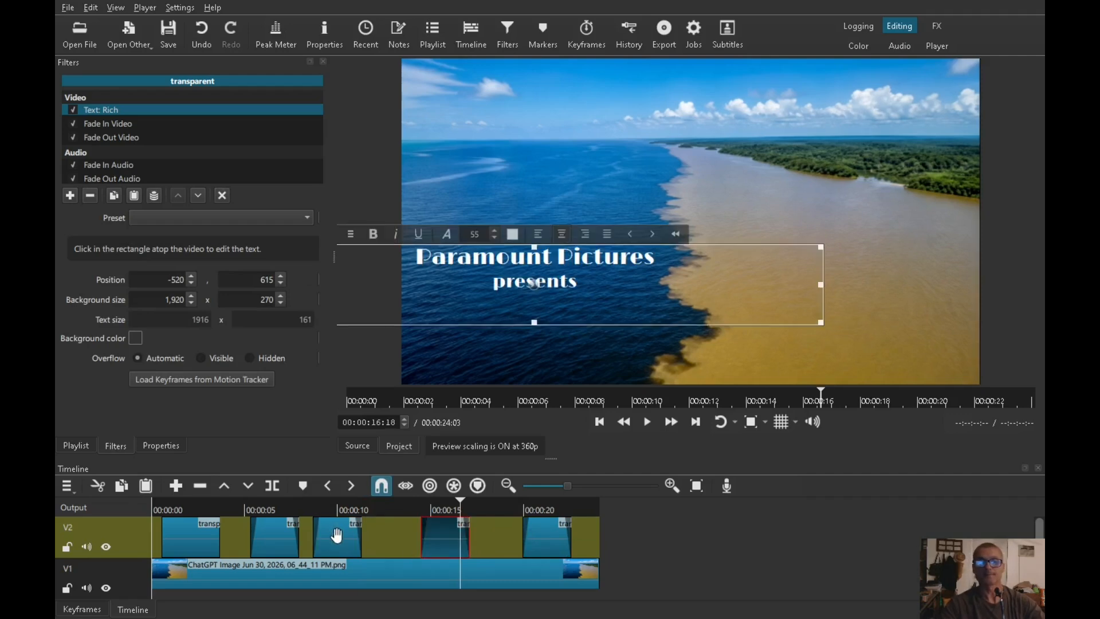
# - Replace the first copy's text with three lines reading "a", "John Hughes" and "film"
pyautogui.click(335, 536)
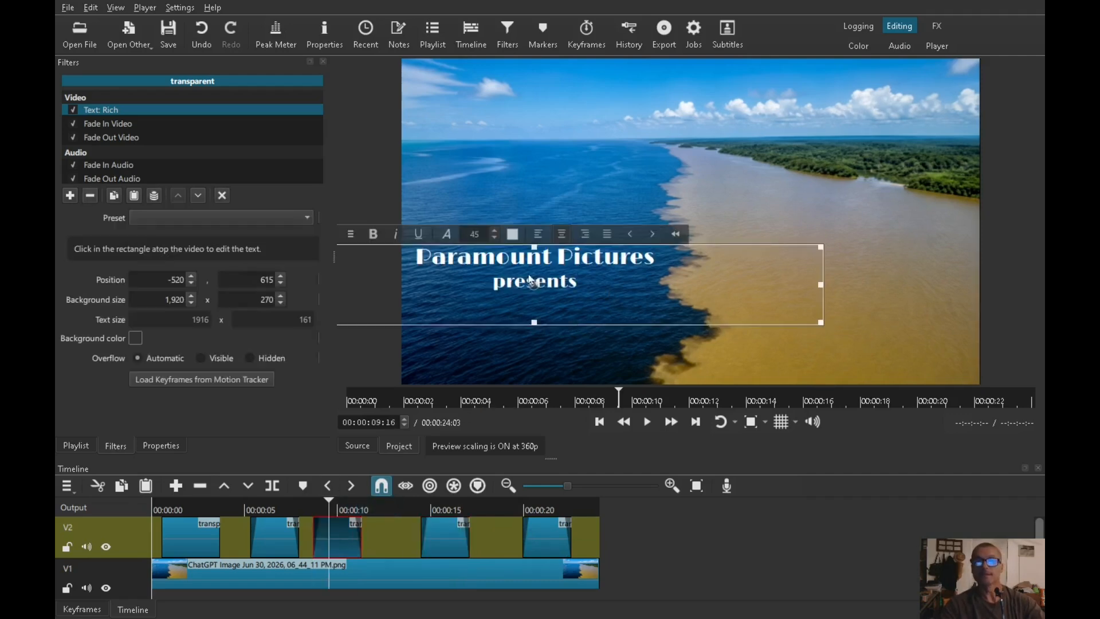
pyautogui.hotkey('ctrl', 'a')
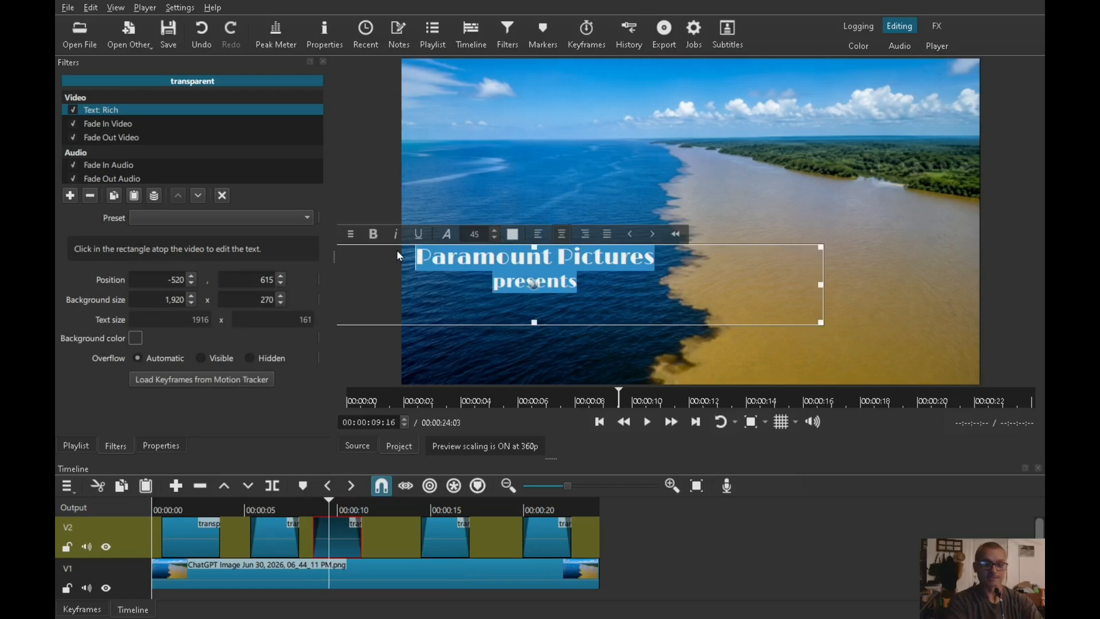
pyautogui.press('BackSpace')
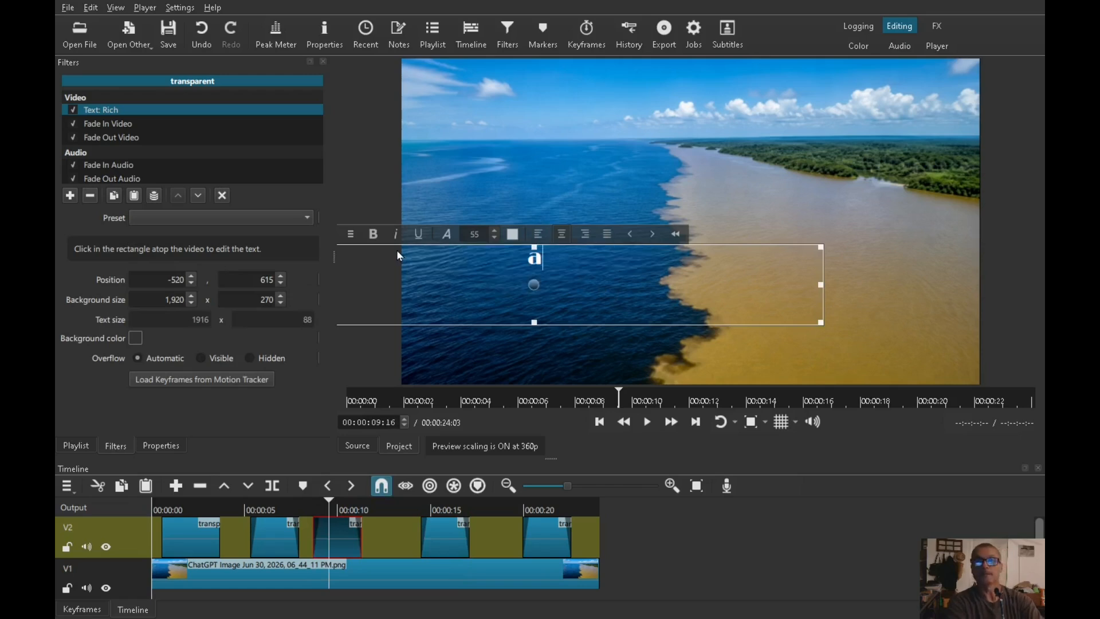
pyautogui.write('a')
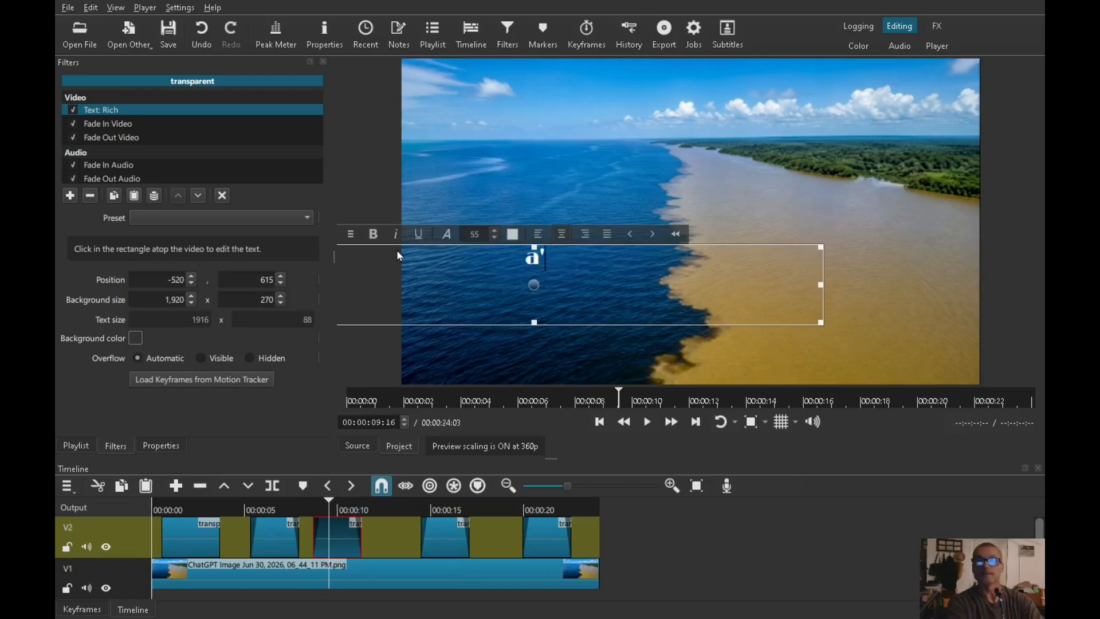
pyautogui.press('Return')
pyautogui.write('ho')
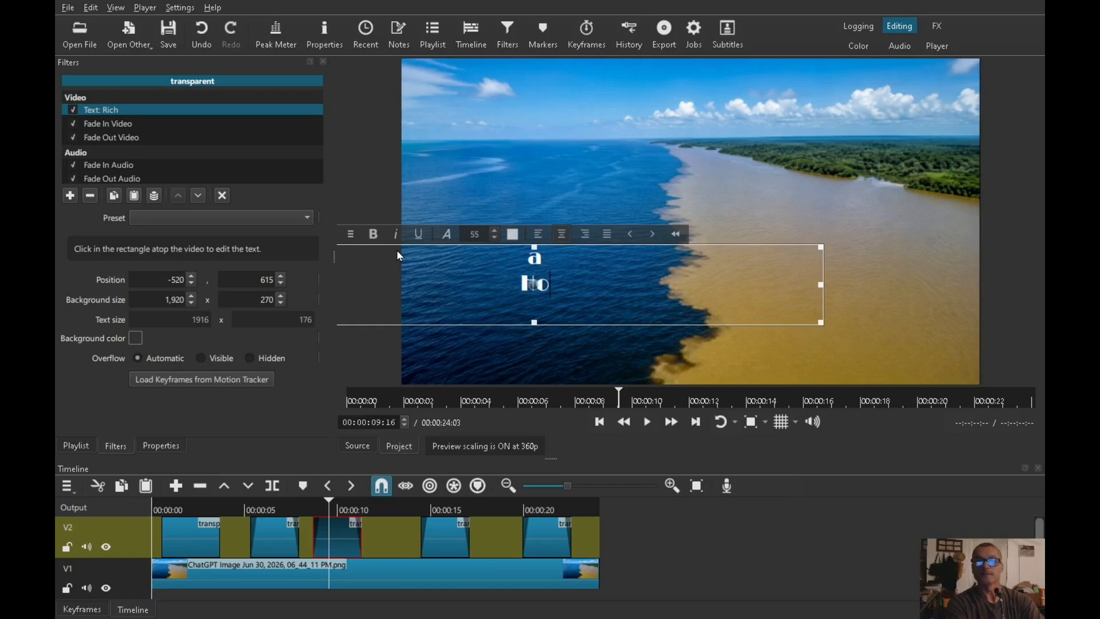
pyautogui.press('BackSpace')
pyautogui.press('BackSpace')
pyautogui.write('John')
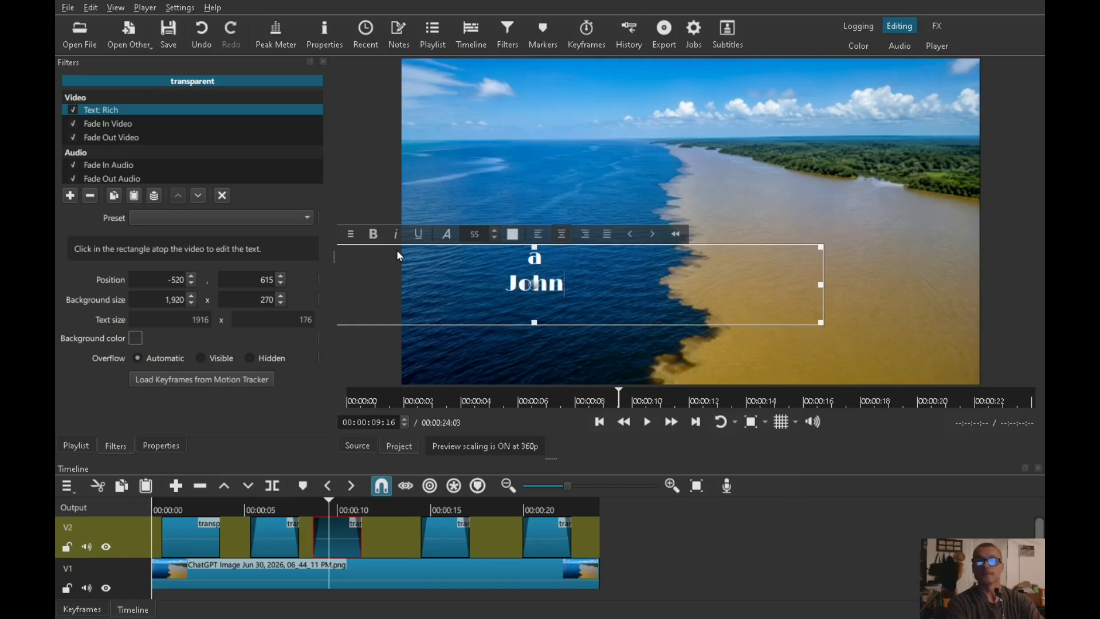
pyautogui.write(' Hughes')
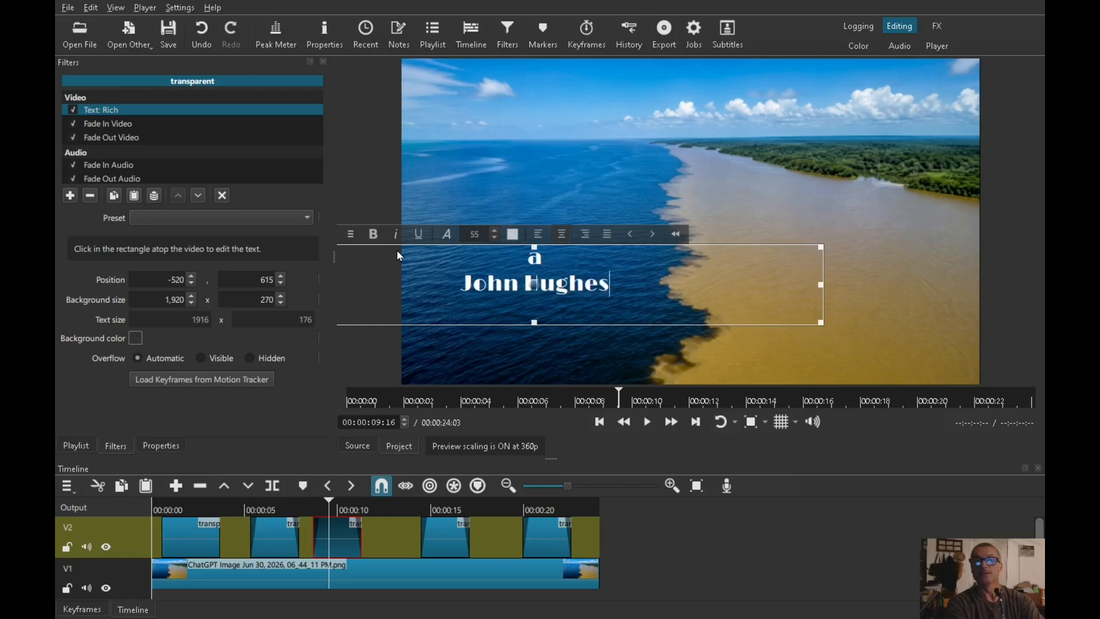
pyautogui.press('Return')
pyautogui.write('film')
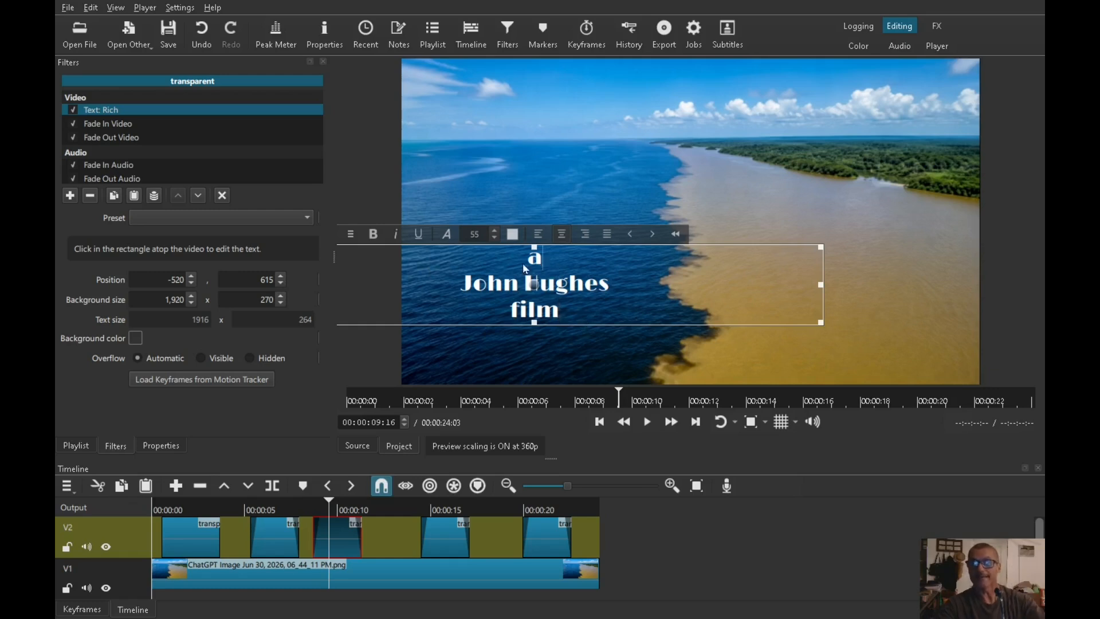
# - Set the text size of the "a" and "film" lines to 45
pyautogui.moveTo(544, 260); pyautogui.dragTo(514, 263)
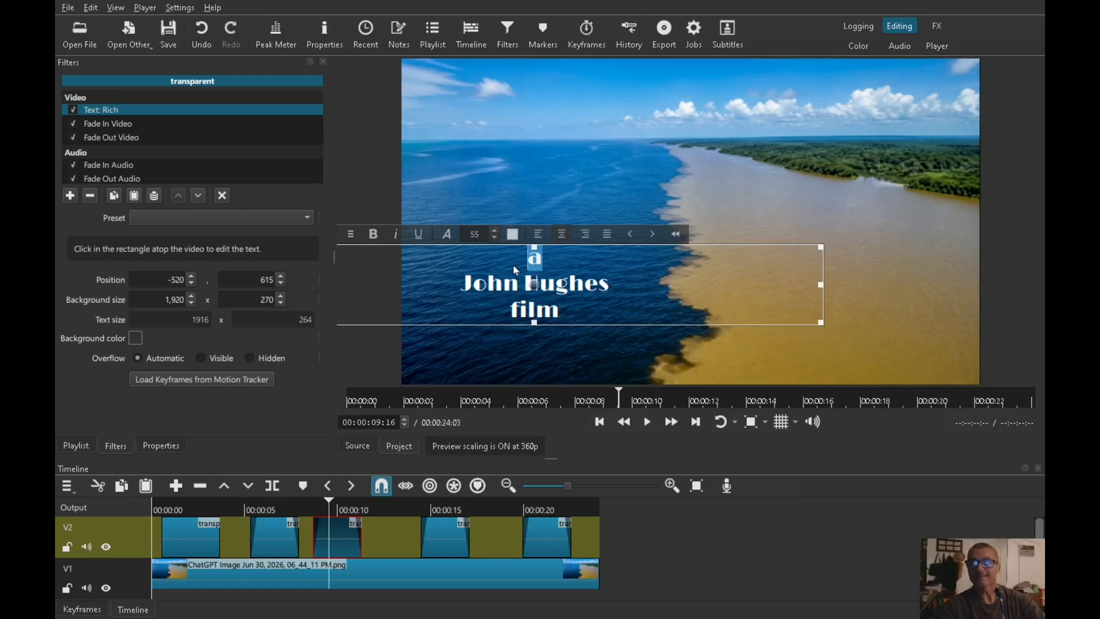
pyautogui.doubleClick(475, 234)
pyautogui.write('45')
pyautogui.press('Return')
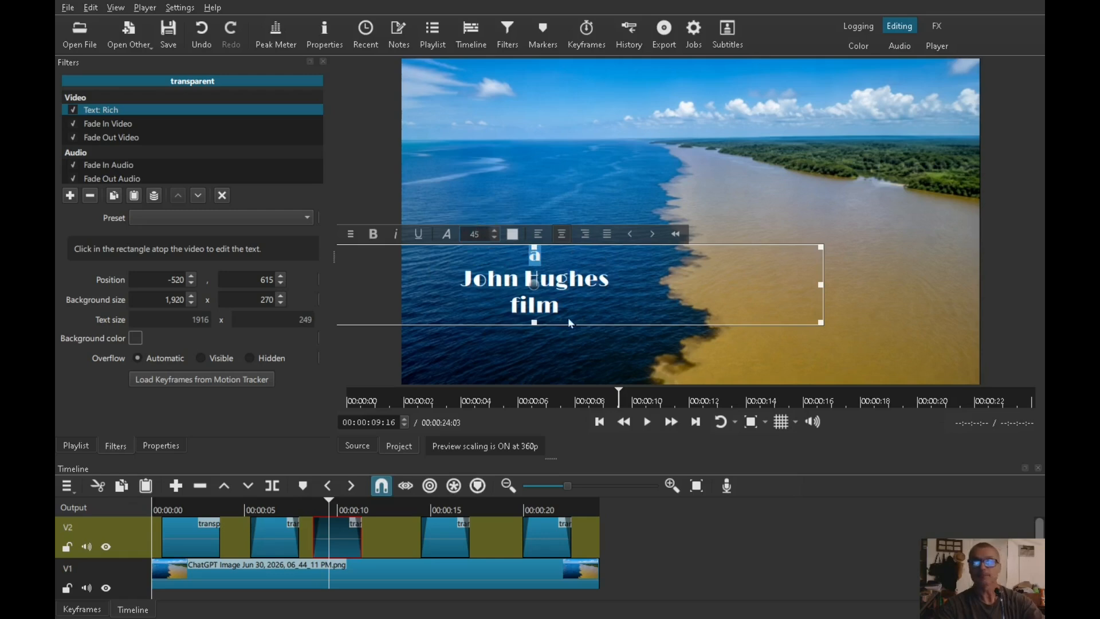
pyautogui.moveTo(575, 308); pyautogui.dragTo(505, 312)
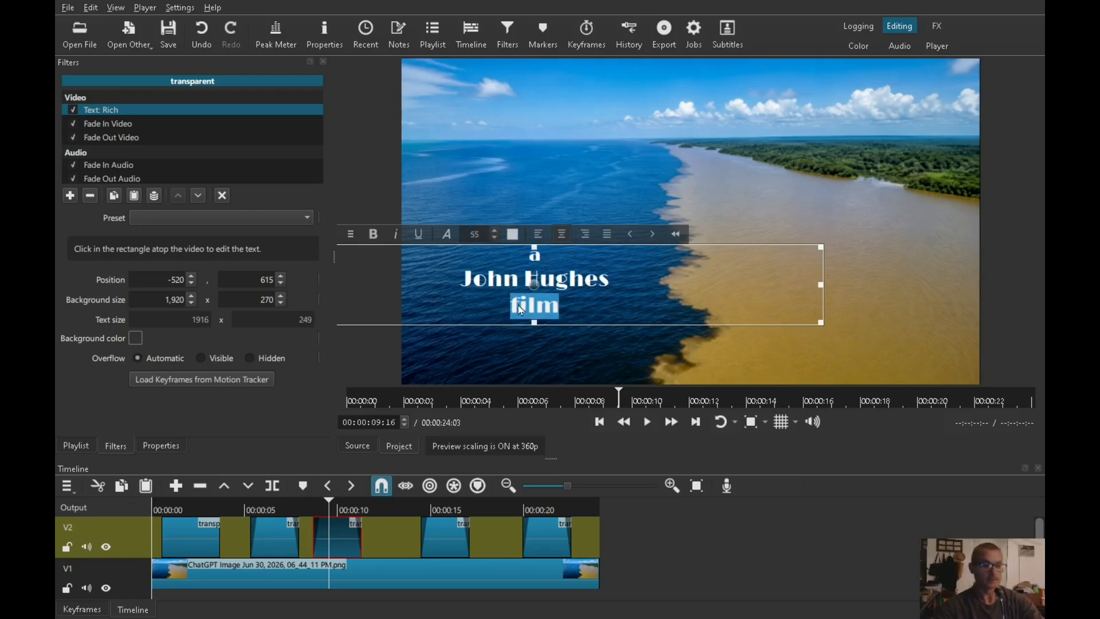
pyautogui.click(473, 234)
pyautogui.write('45')
pyautogui.press('Return')
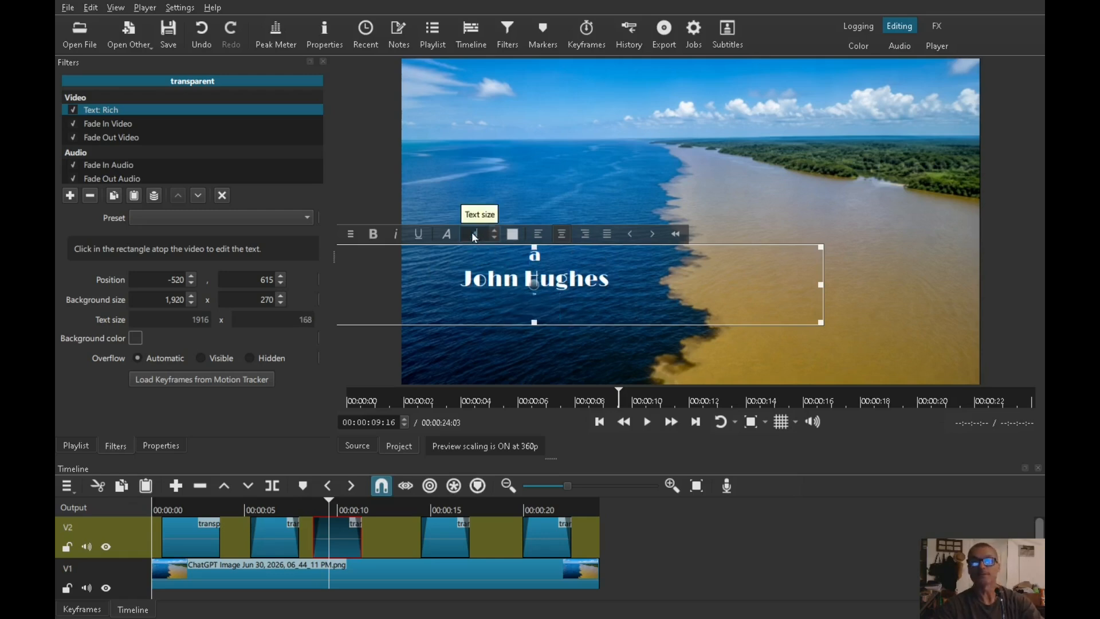
pyautogui.moveTo(611, 283); pyautogui.dragTo(456, 287)
pyautogui.click(462, 312)
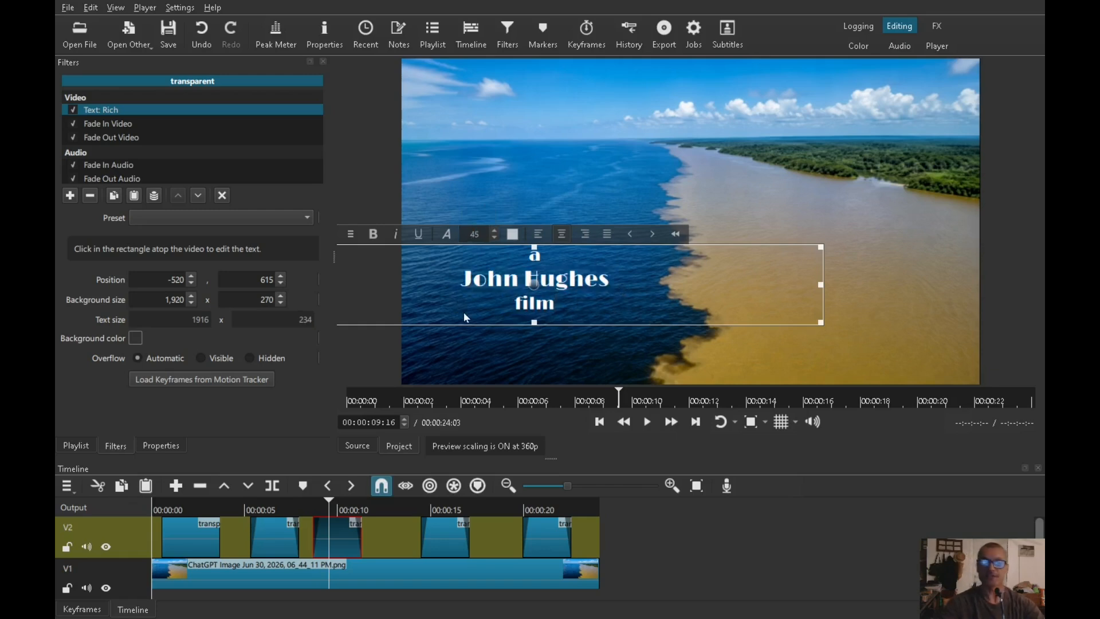
pyautogui.moveTo(576, 313); pyautogui.dragTo(529, 312)
pyautogui.click(610, 297)
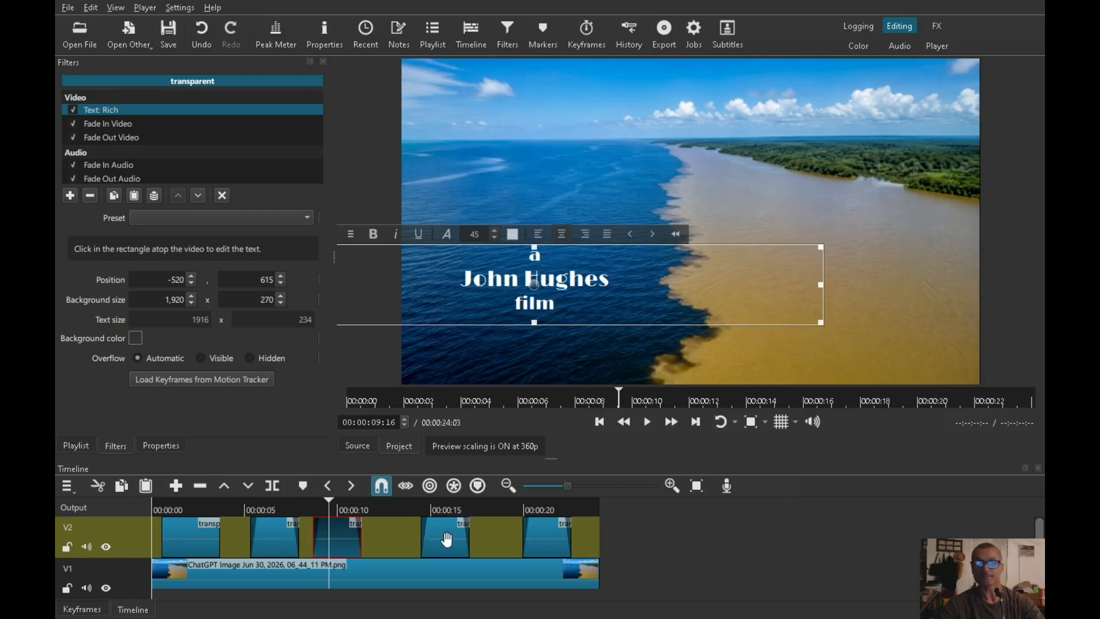
# - Move the second copied clip closer to the first copy, and replace its text with the lines "Chuck Norris" and "in"
pyautogui.moveTo(439, 540); pyautogui.dragTo(405, 520)
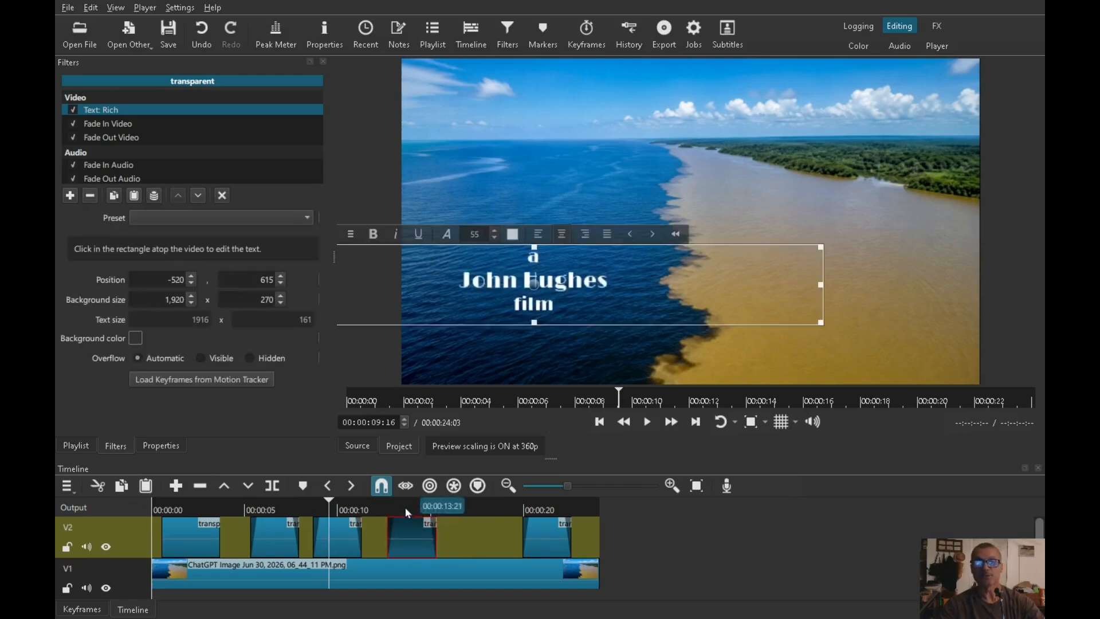
pyautogui.click(406, 504)
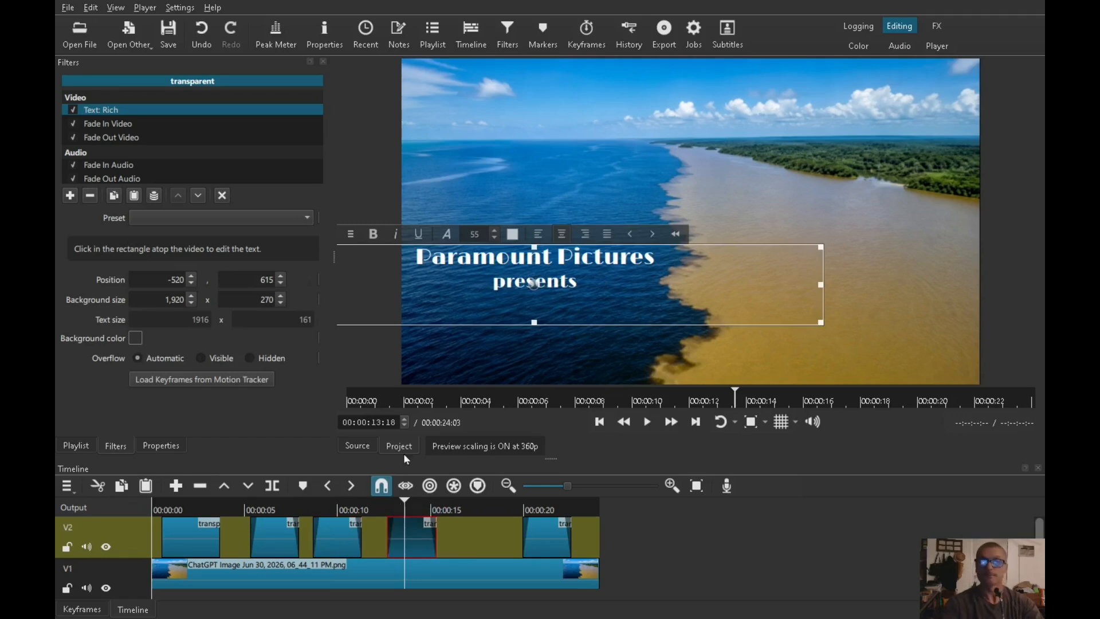
pyautogui.moveTo(593, 294); pyautogui.dragTo(399, 257)
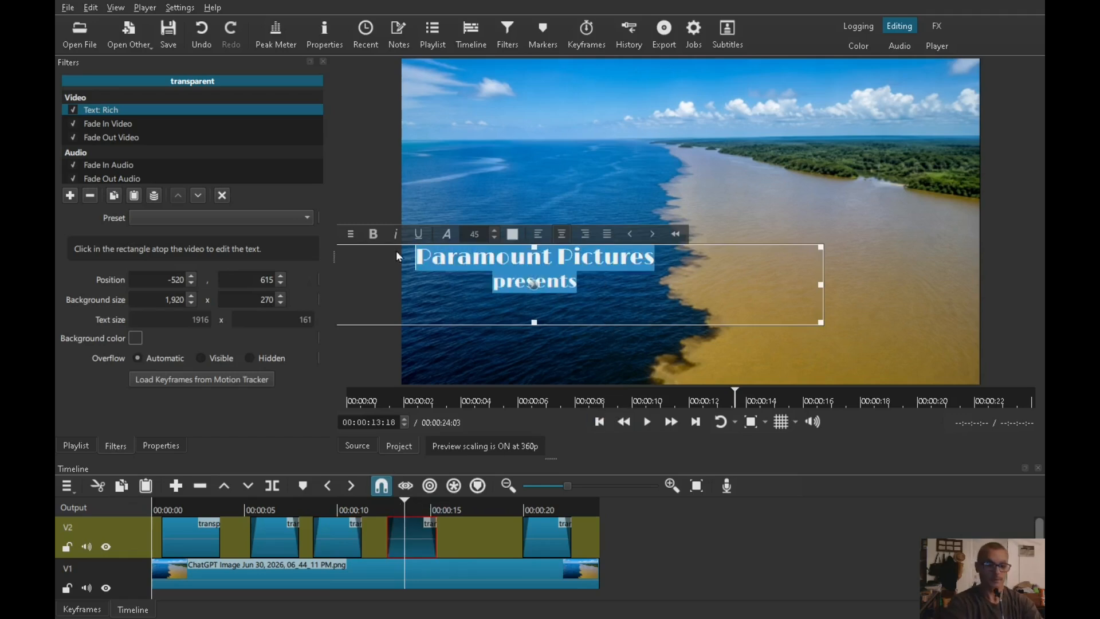
pyautogui.write('Chuck')
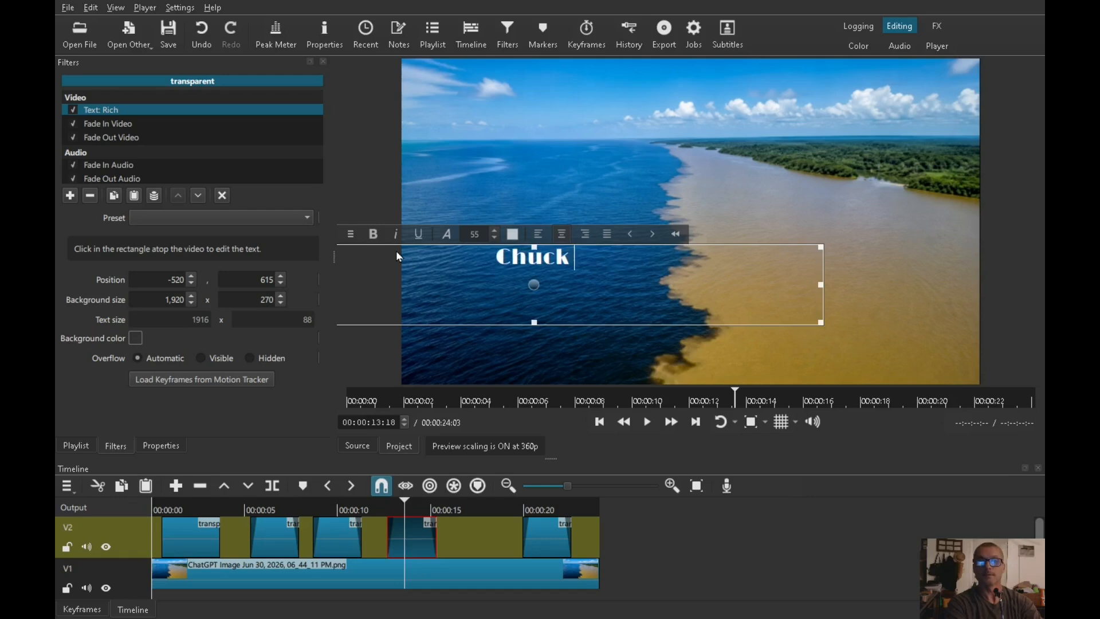
pyautogui.write(' Norris in')
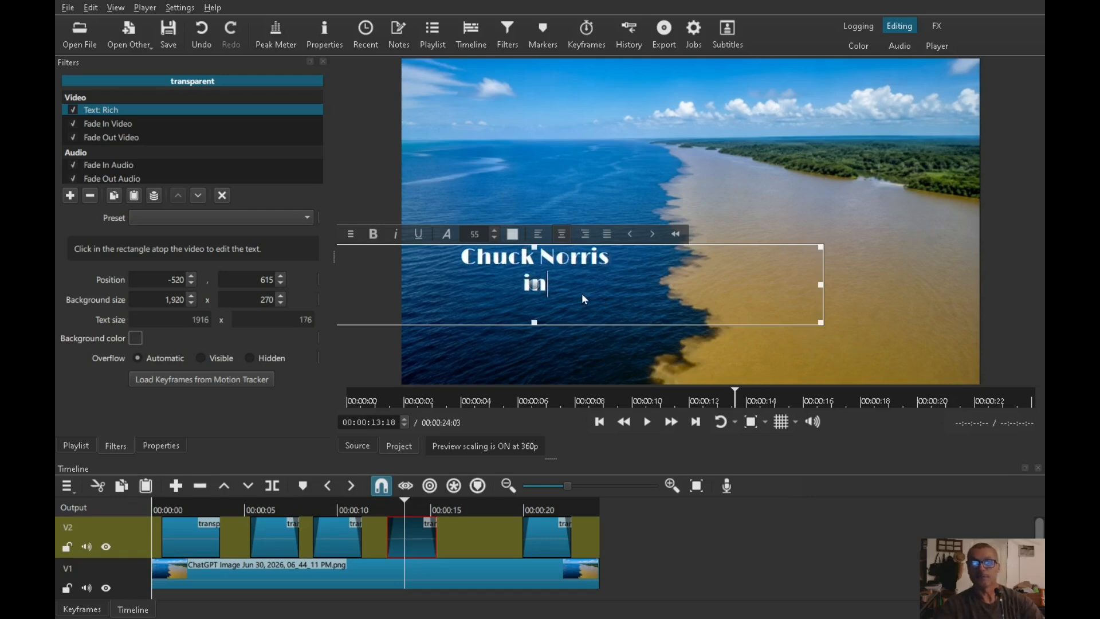
# - Set the text size of the "in" line to 45
pyautogui.moveTo(582, 295); pyautogui.dragTo(490, 281)
pyautogui.doubleClick(473, 234)
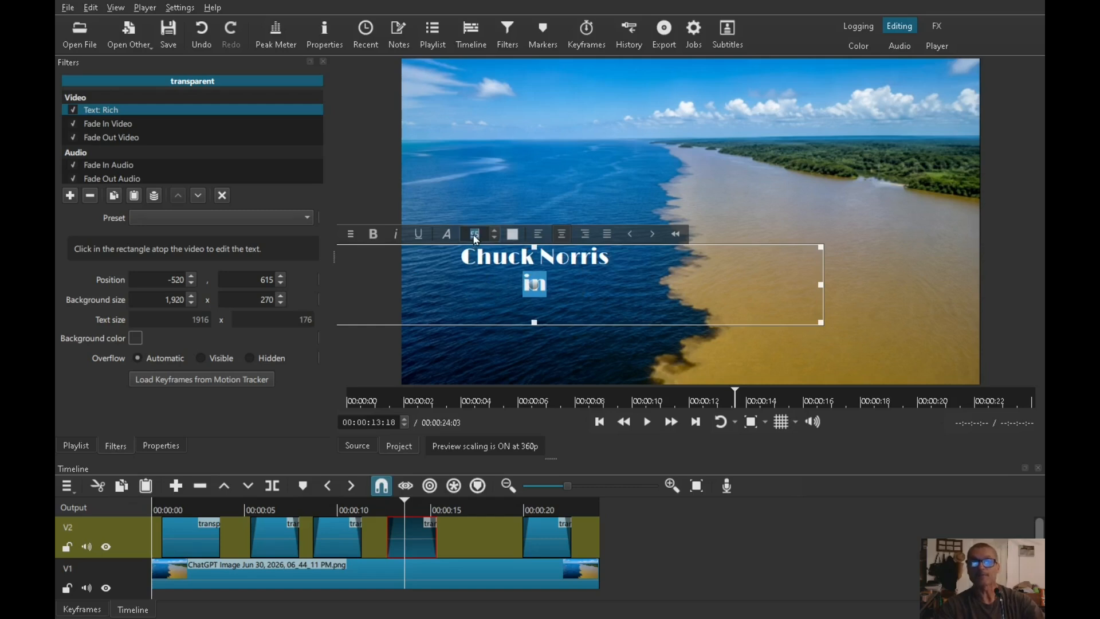
pyautogui.write('45')
pyautogui.press('Return')
pyautogui.click(585, 303)
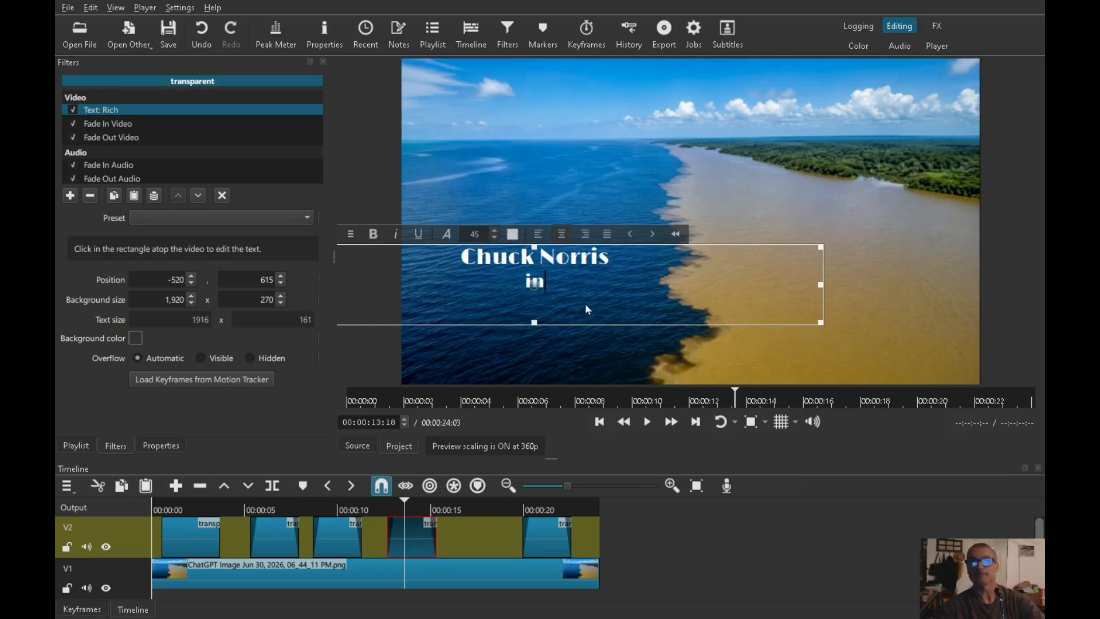
# - Move the last copied clip earlier on V2, and replace its text with "Delta Force"
pyautogui.moveTo(545, 543); pyautogui.dragTo(478, 547)
pyautogui.click(499, 511)
pyautogui.moveTo(577, 285); pyautogui.dragTo(410, 255)
pyautogui.write('De')
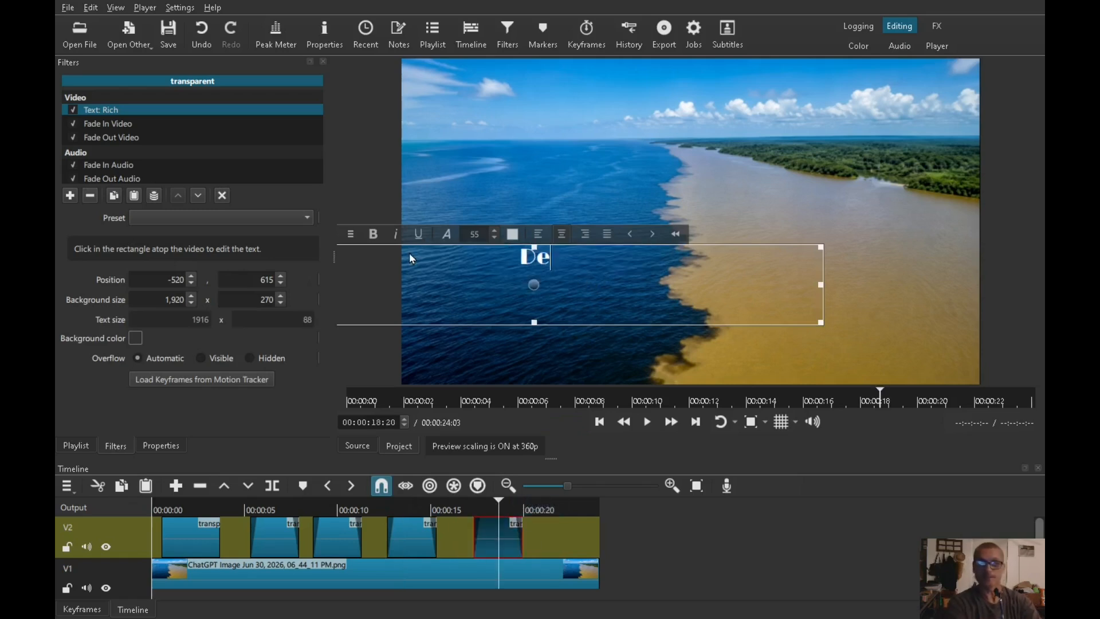
pyautogui.write('lta For')
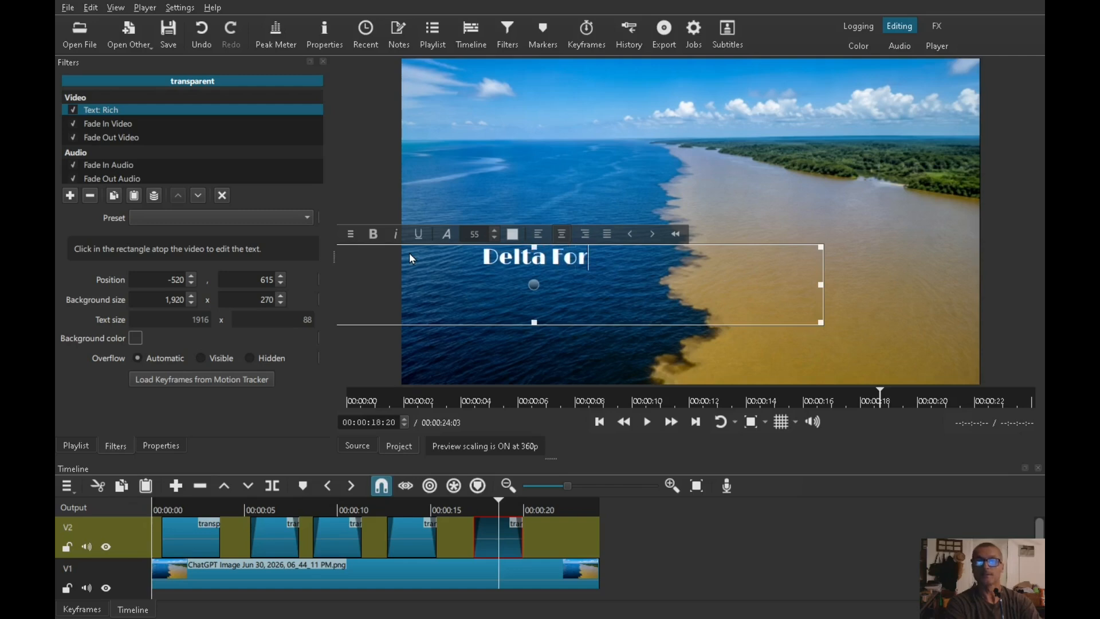
pyautogui.write('ce')
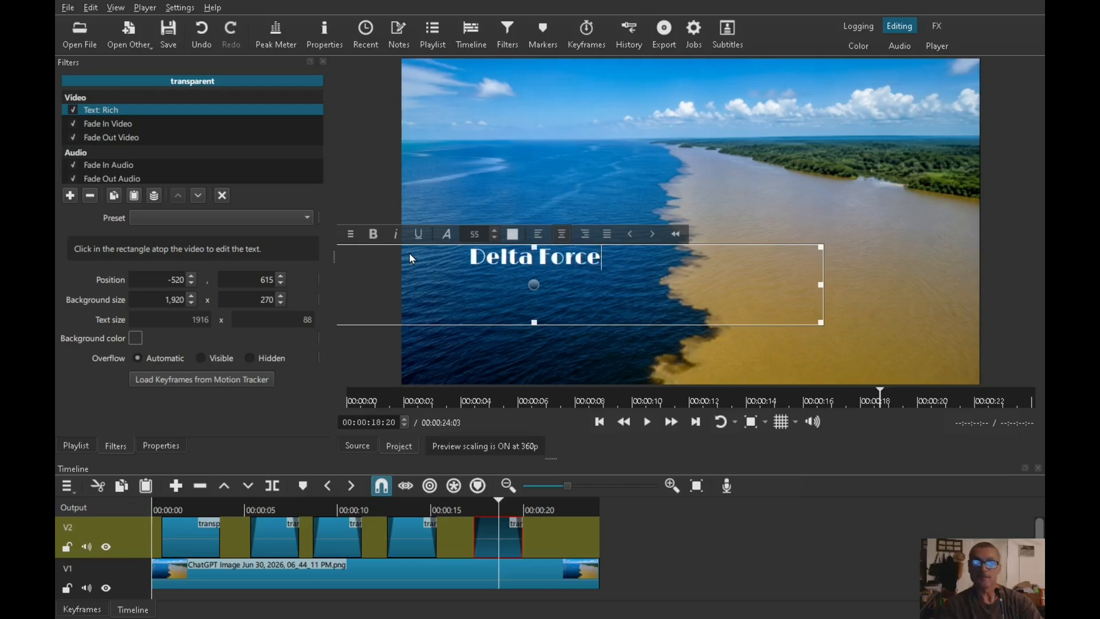
# - Set the "Delta Force" text size to 131, and move its text box to the middle of the frame, at about -7, 392
pyautogui.moveTo(594, 273); pyautogui.dragTo(444, 264)
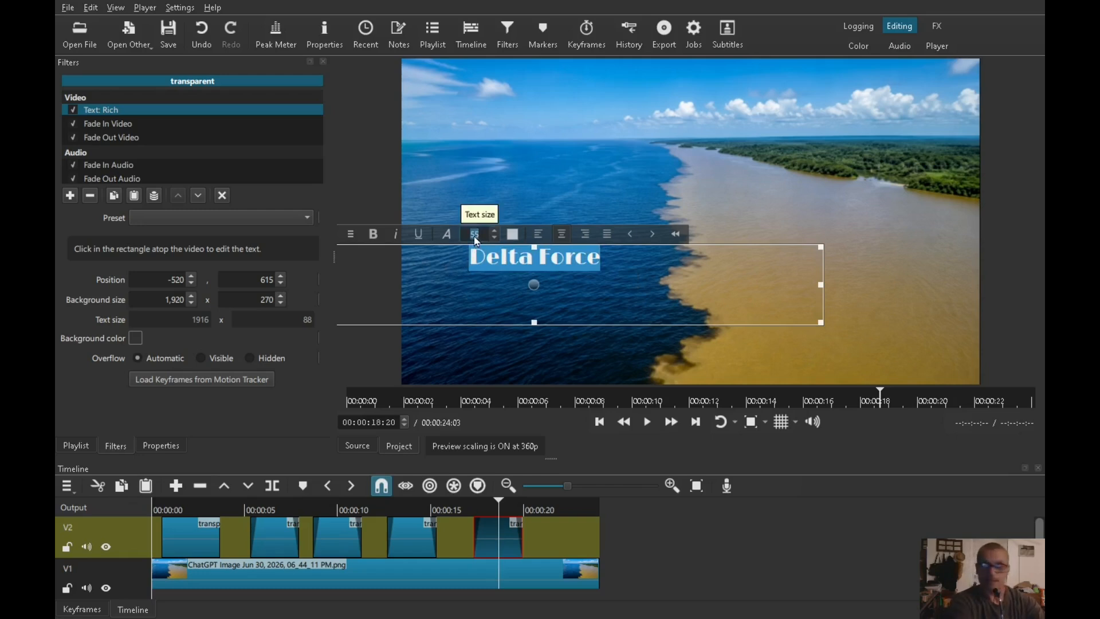
pyautogui.write('131')
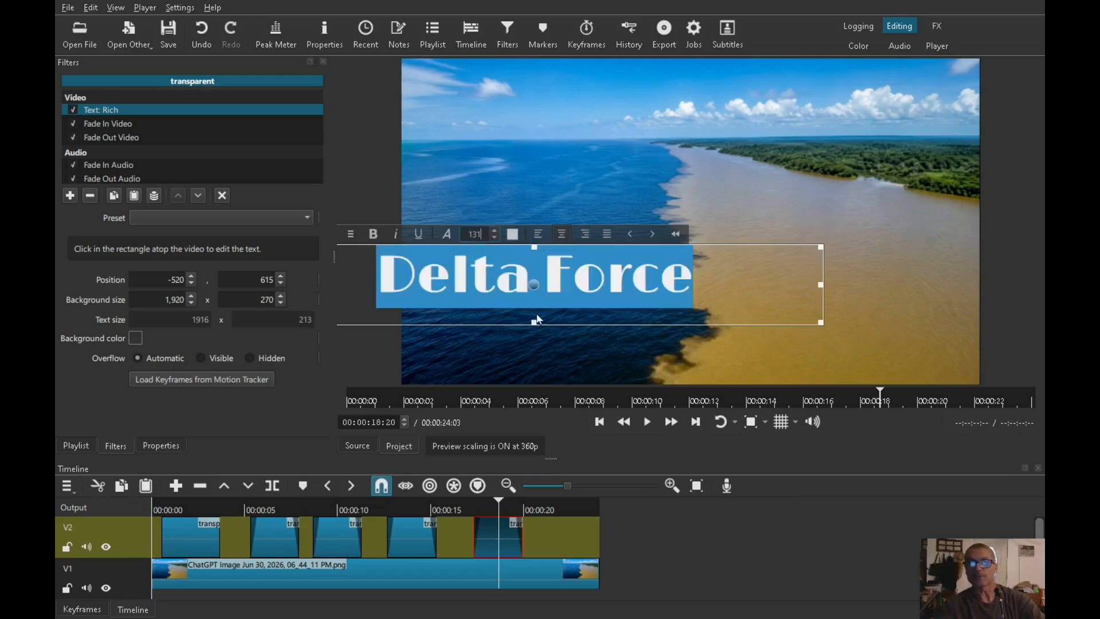
pyautogui.moveTo(535, 285); pyautogui.dragTo(705, 214)
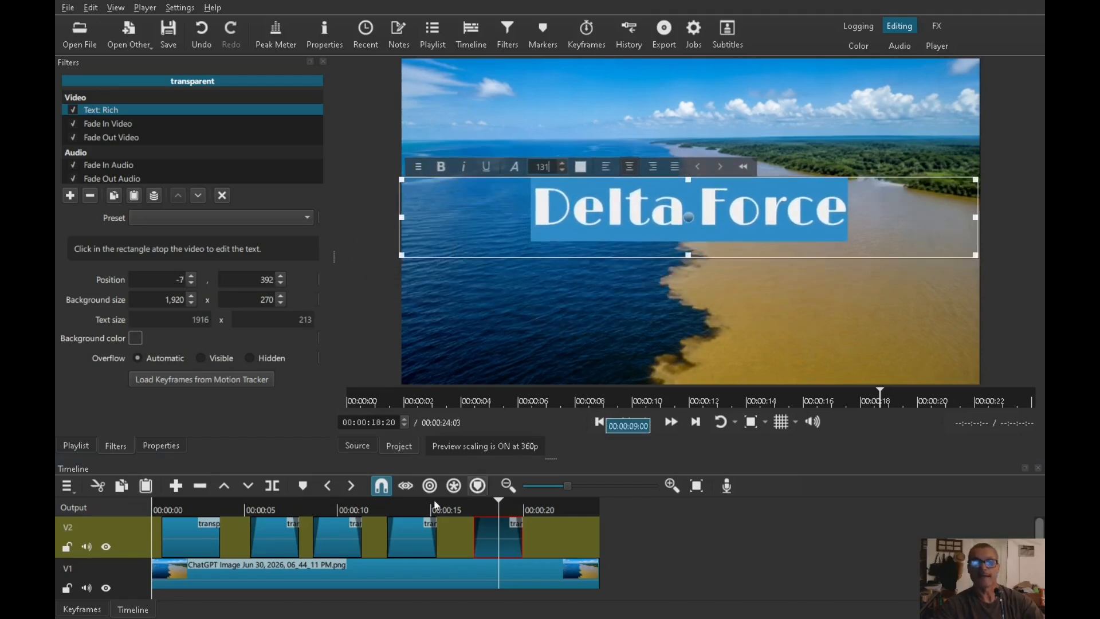
# - Play the title sequence from about 00:00:04:20, in the gap before the second title clip on V2
pyautogui.click(239, 505)
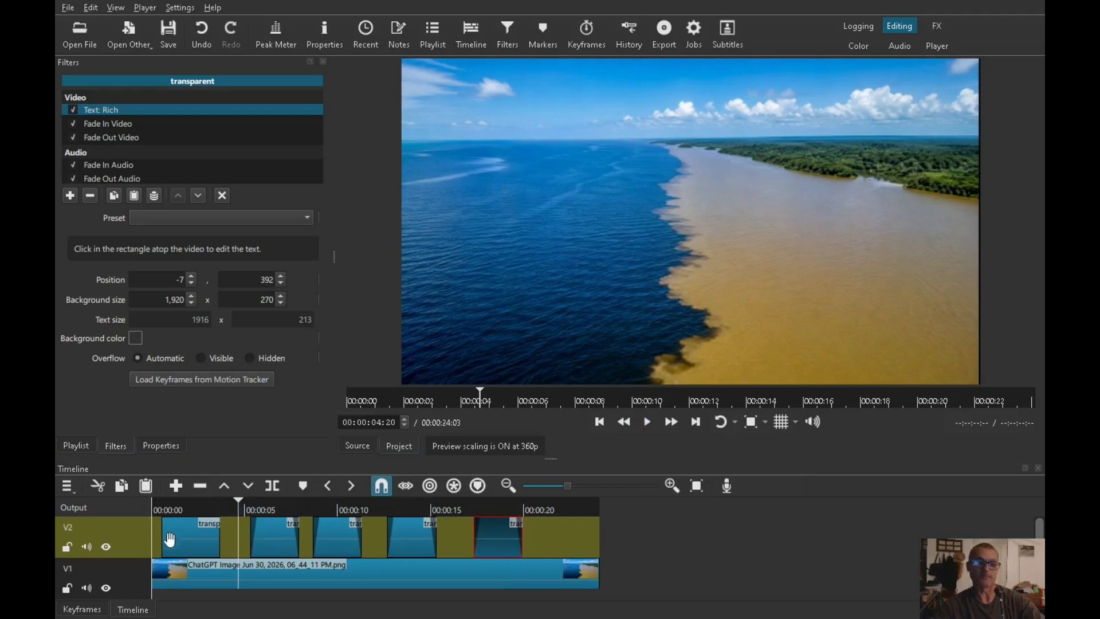
pyautogui.click(148, 555)
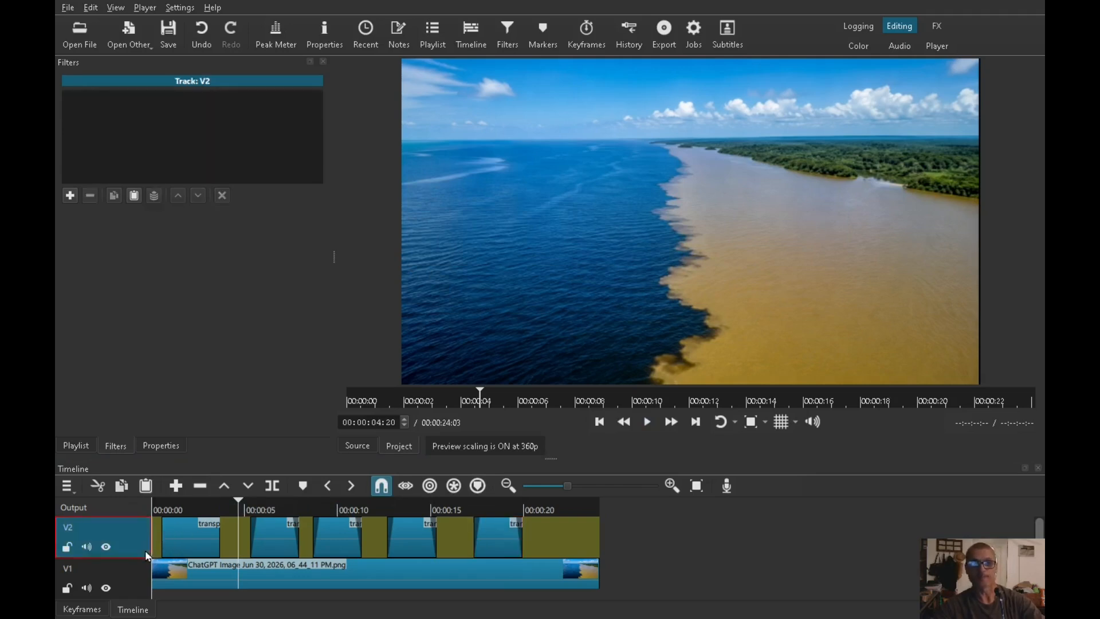
pyautogui.click(144, 589)
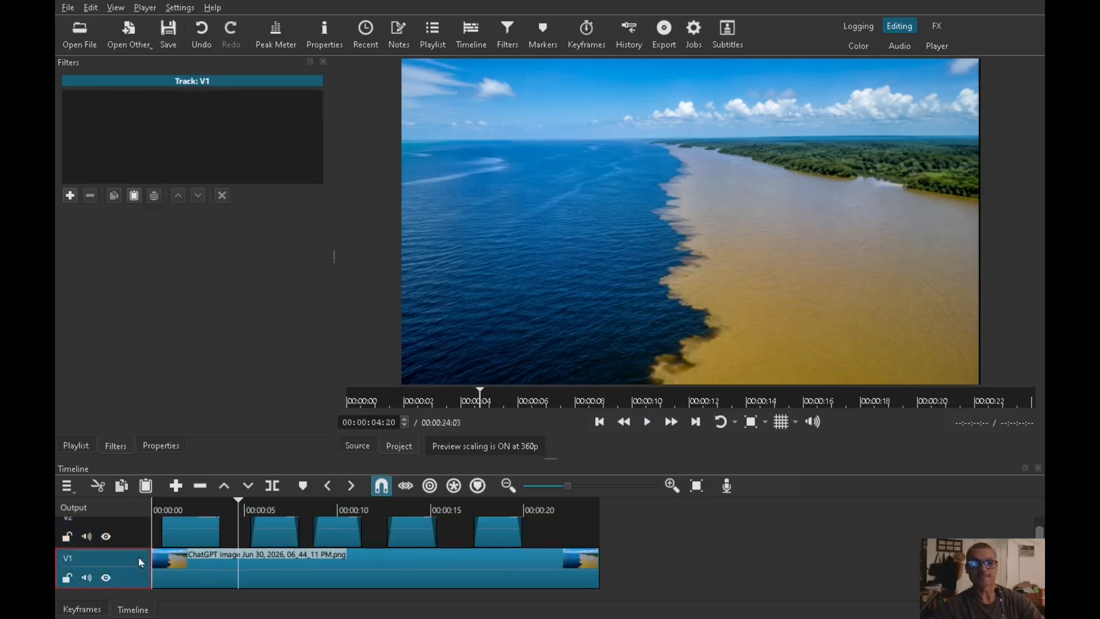
pyautogui.click(146, 546)
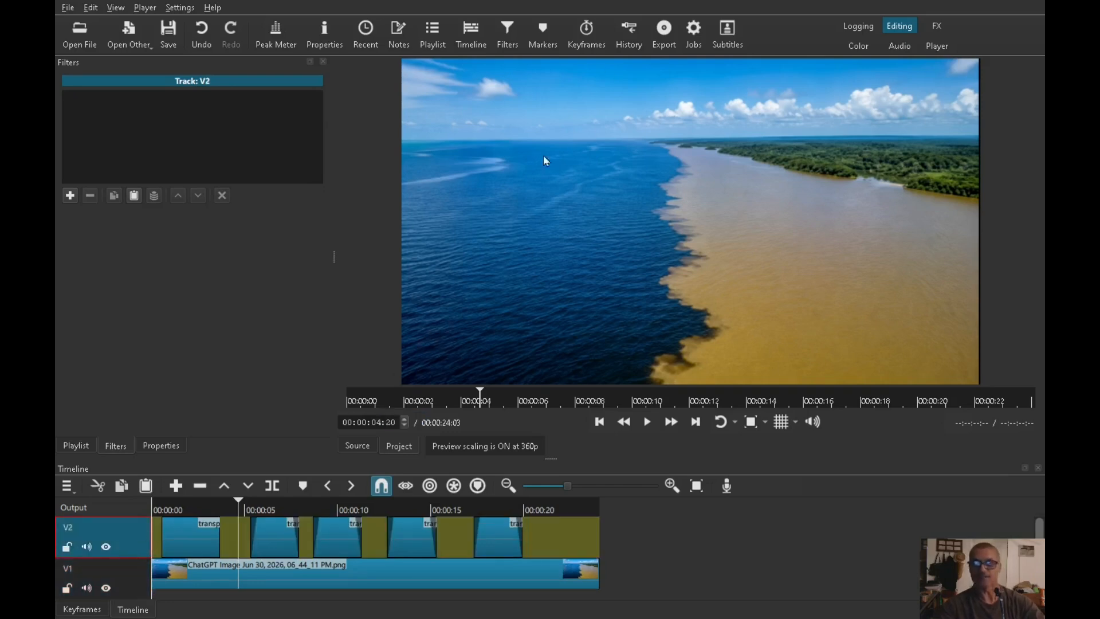
pyautogui.click(589, 292)
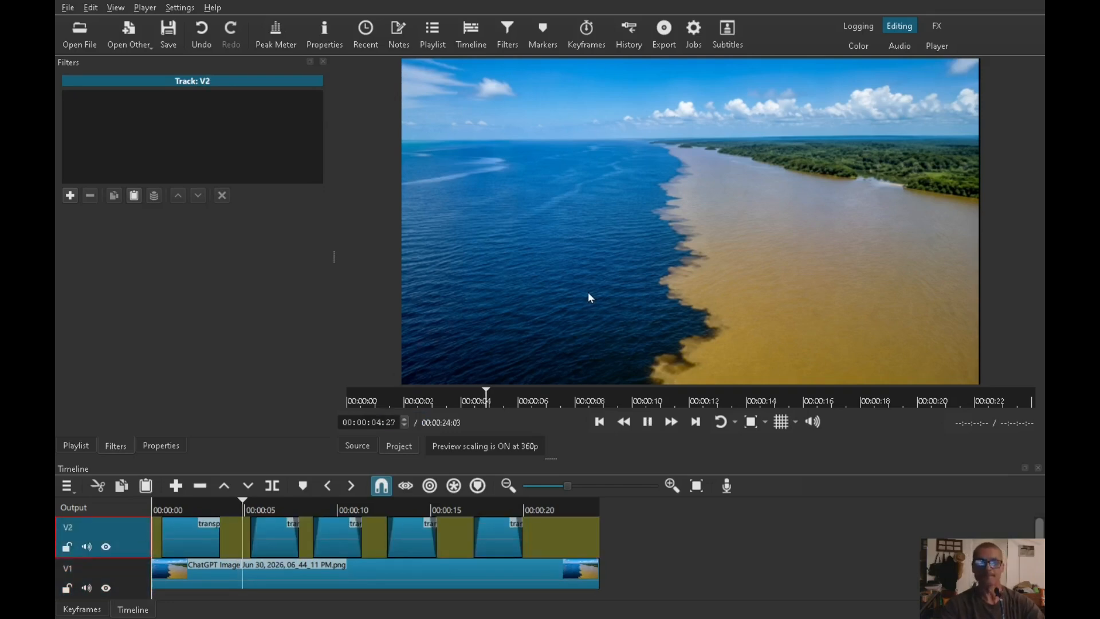